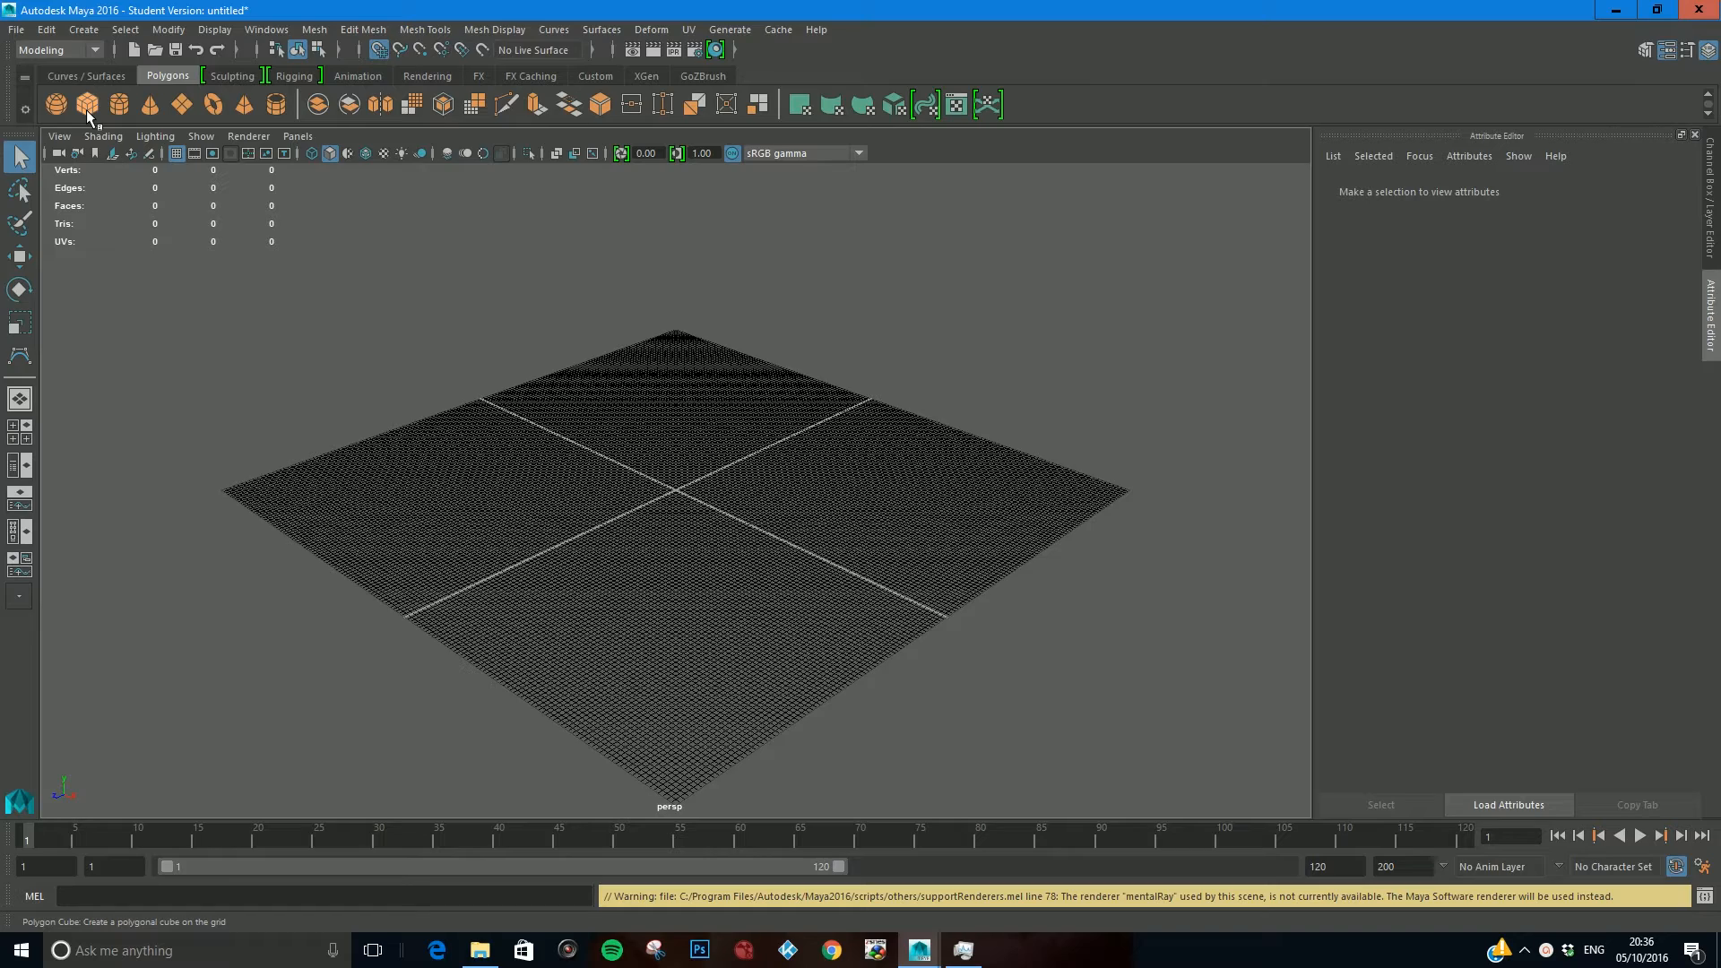
Step: Create a polygon cube at the grid centre and scale it into a wide, flat rectangular slab for the tabletop
left_click(86, 107)
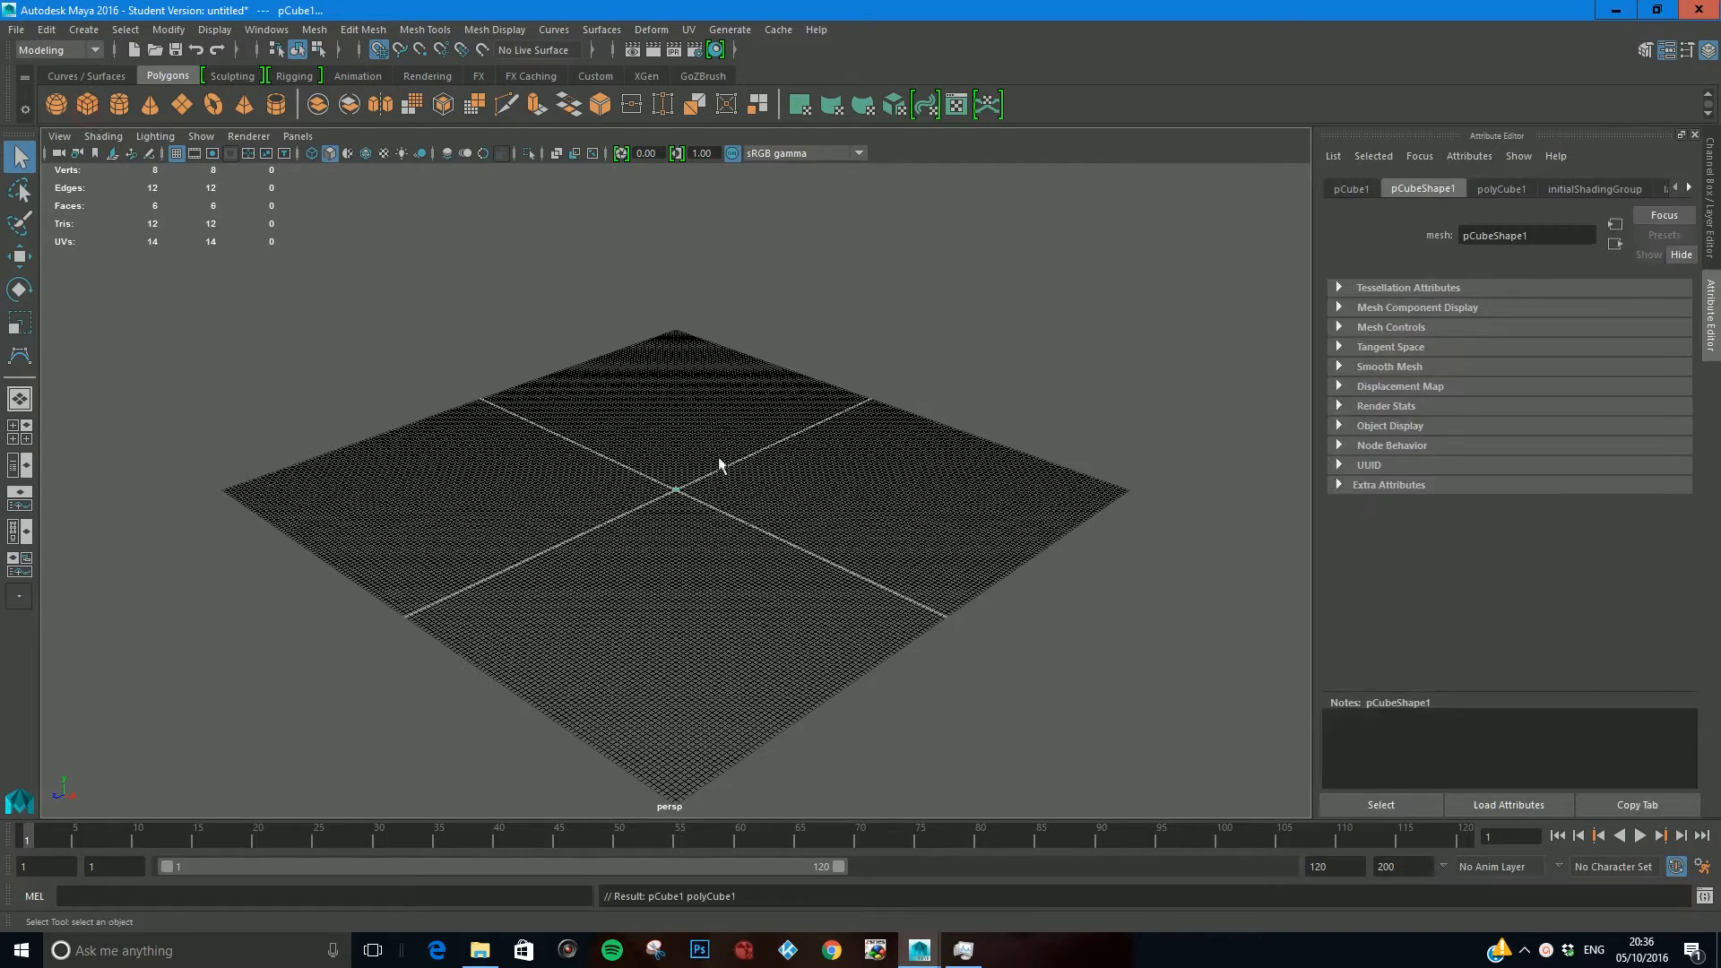
scroll(634, 500, "up", 5)
left_click(19, 321)
left_click_drag(675, 491, 710, 488)
left_click_drag(616, 518, 408, 617)
left_click_drag(733, 519, 1017, 607)
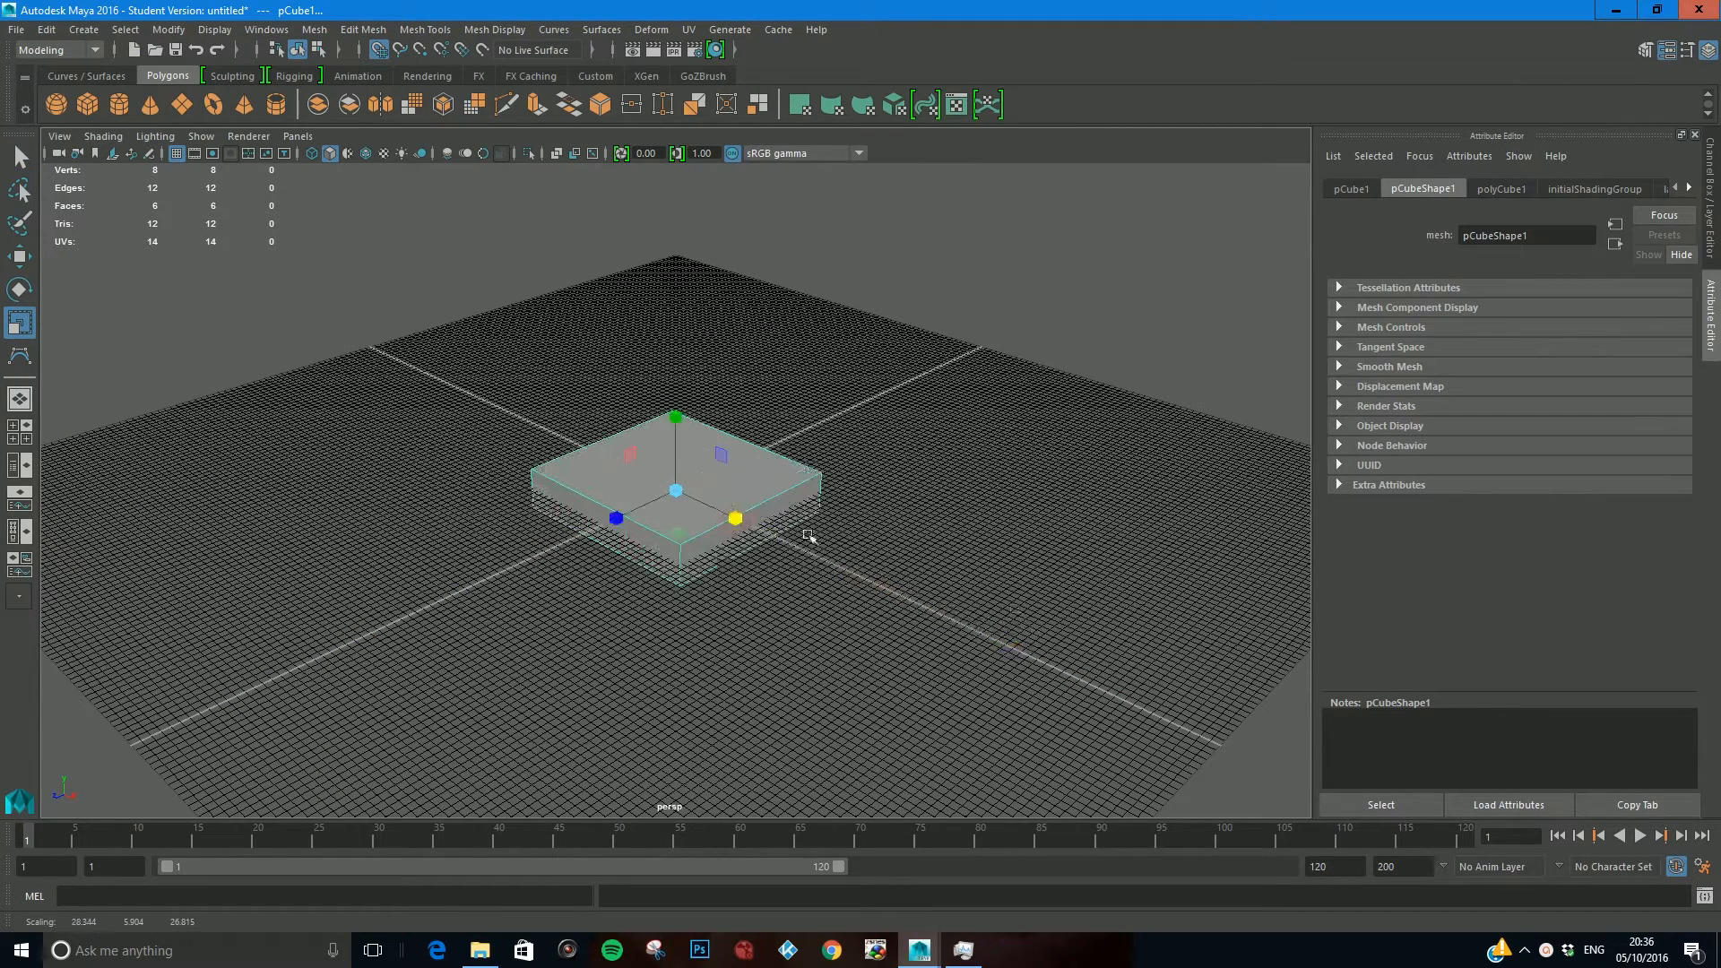
left_click_drag(617, 520, 771, 502)
Step: Raise the tabletop slab well above the grid to leave room for legs
left_click_drag(678, 421, 674, 195)
key("w")
left_click_drag(569, 291, 571, 238, "alt")
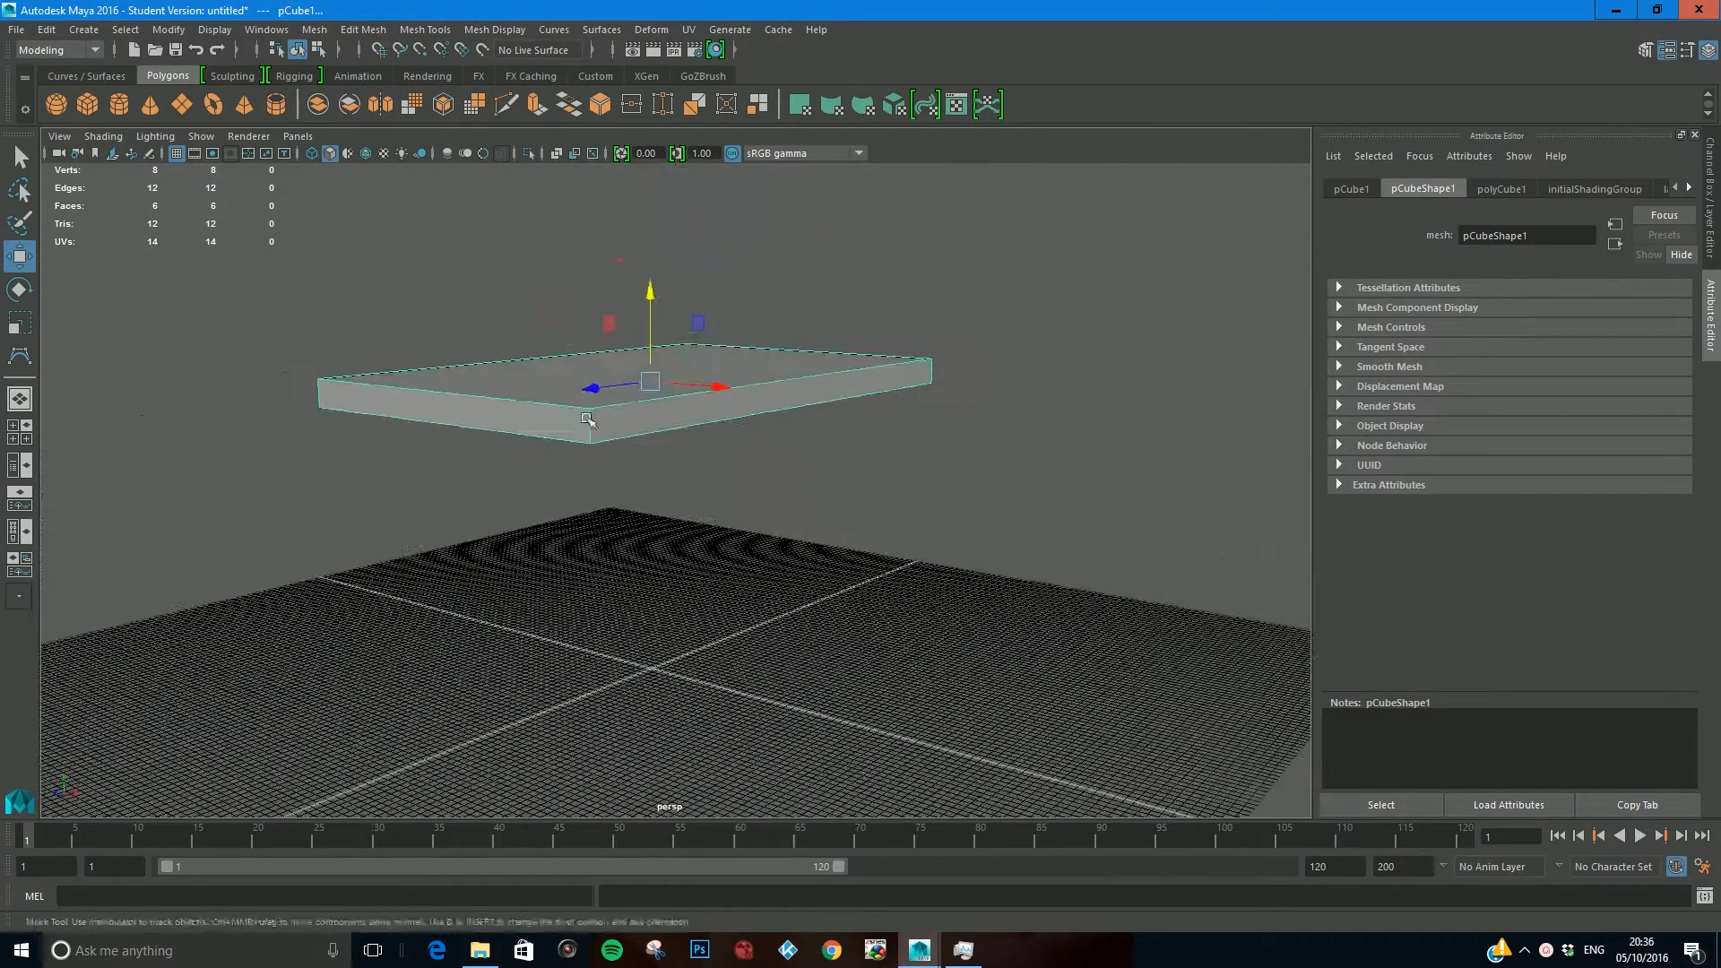
middle_click_drag(381, 51, 378, 72)
left_click_drag(650, 385, 671, 338)
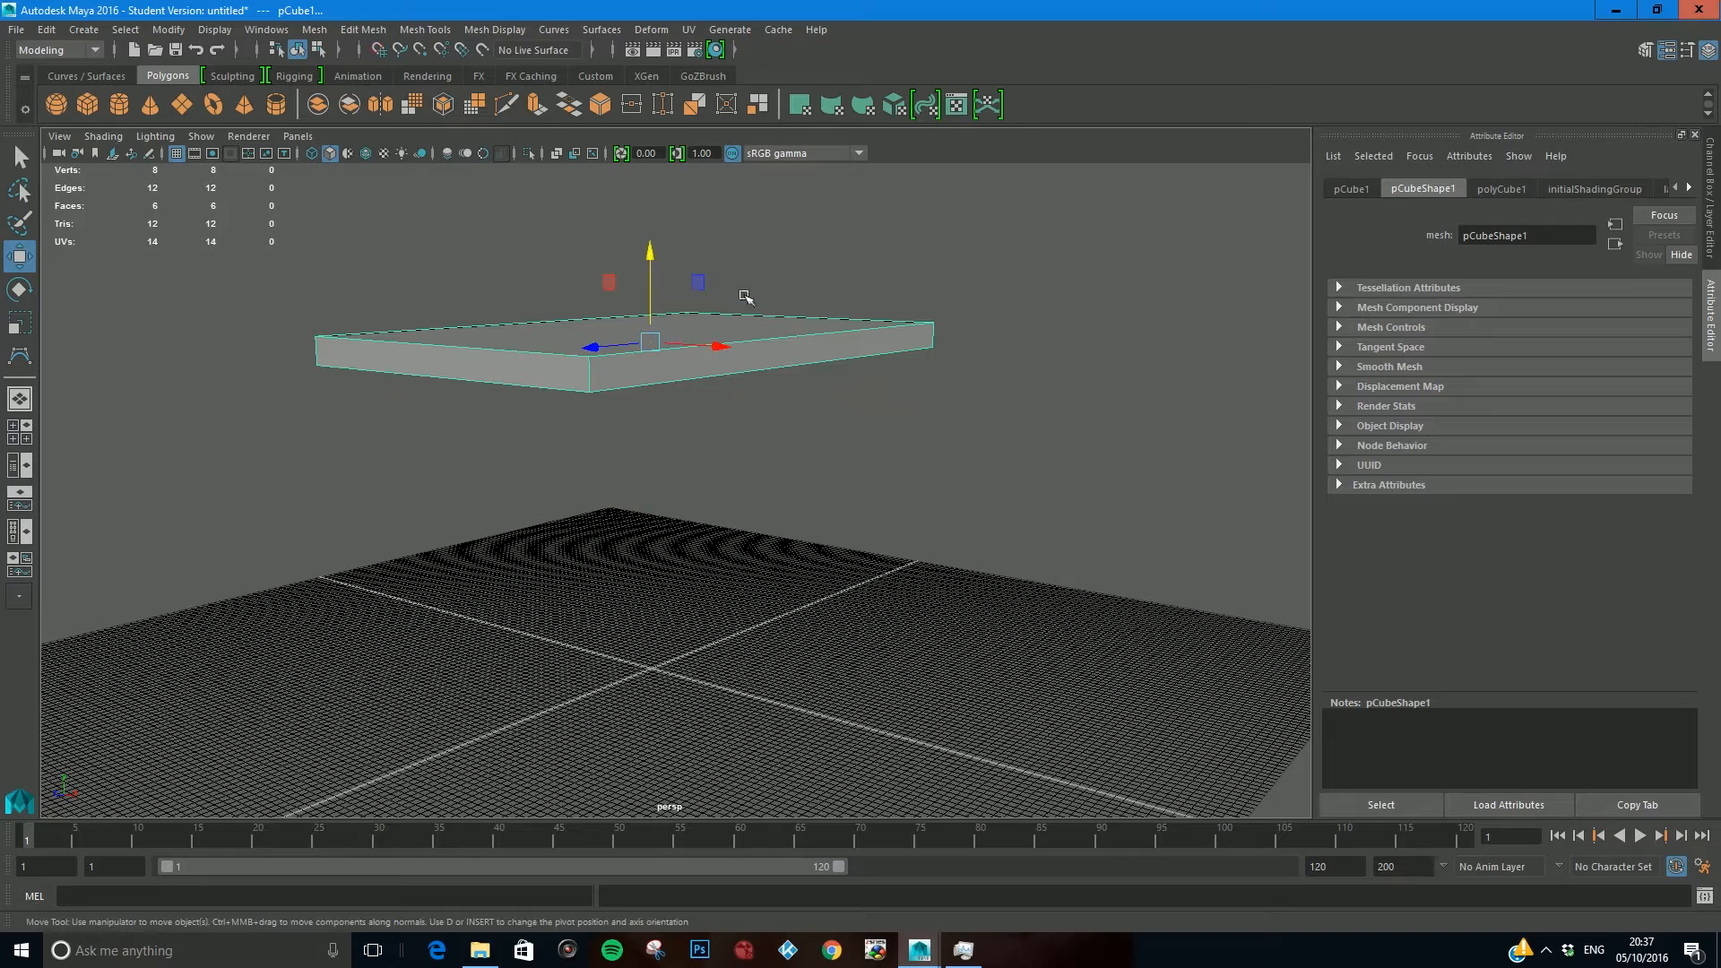
left_click_drag(664, 254, 674, 292)
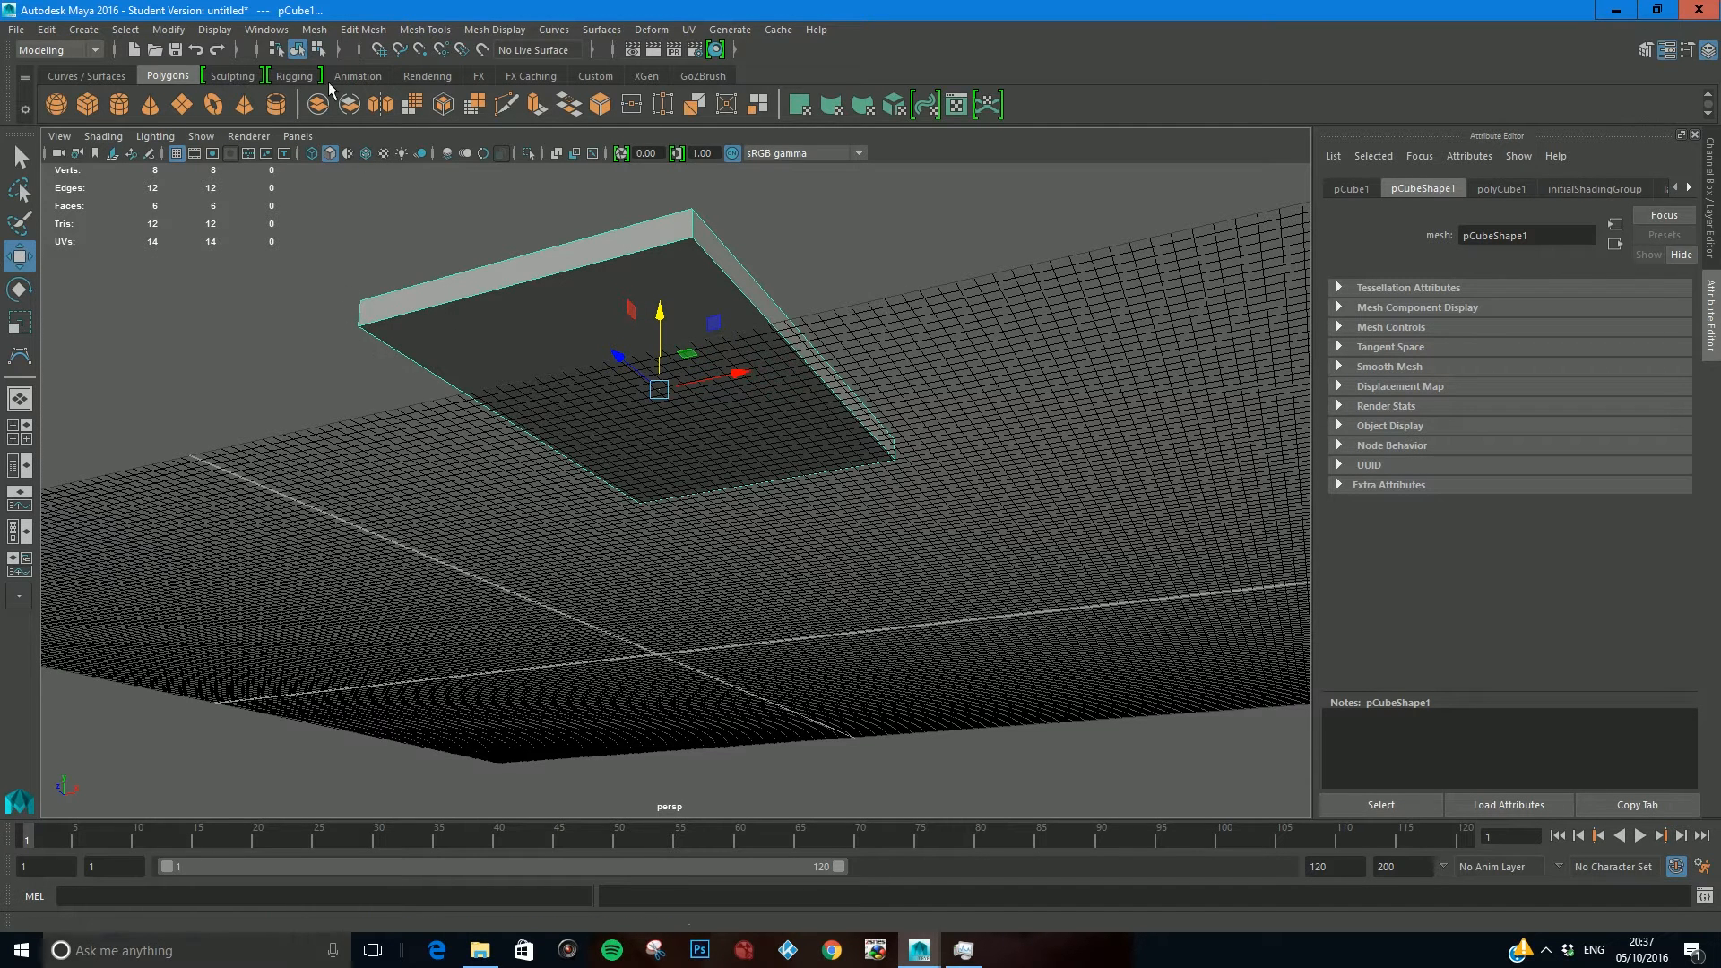
Step: Insert two edge loops across the slab near one short end, spaced one leg width apart
left_click(407, 30)
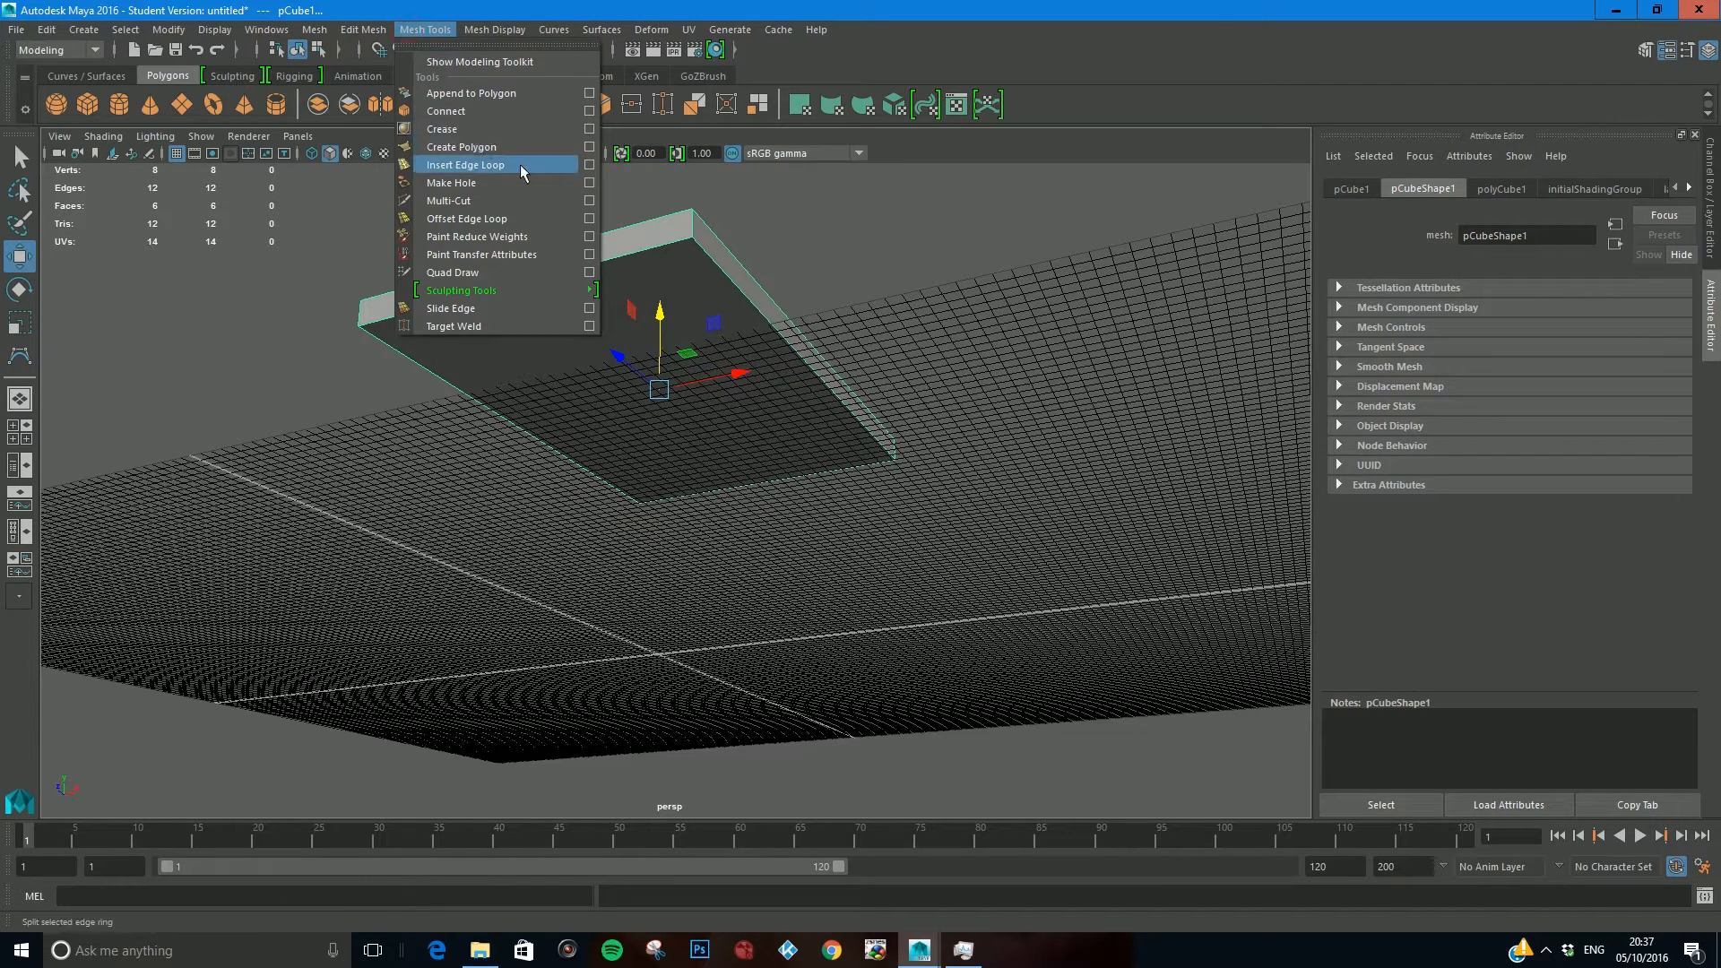
left_click(589, 164)
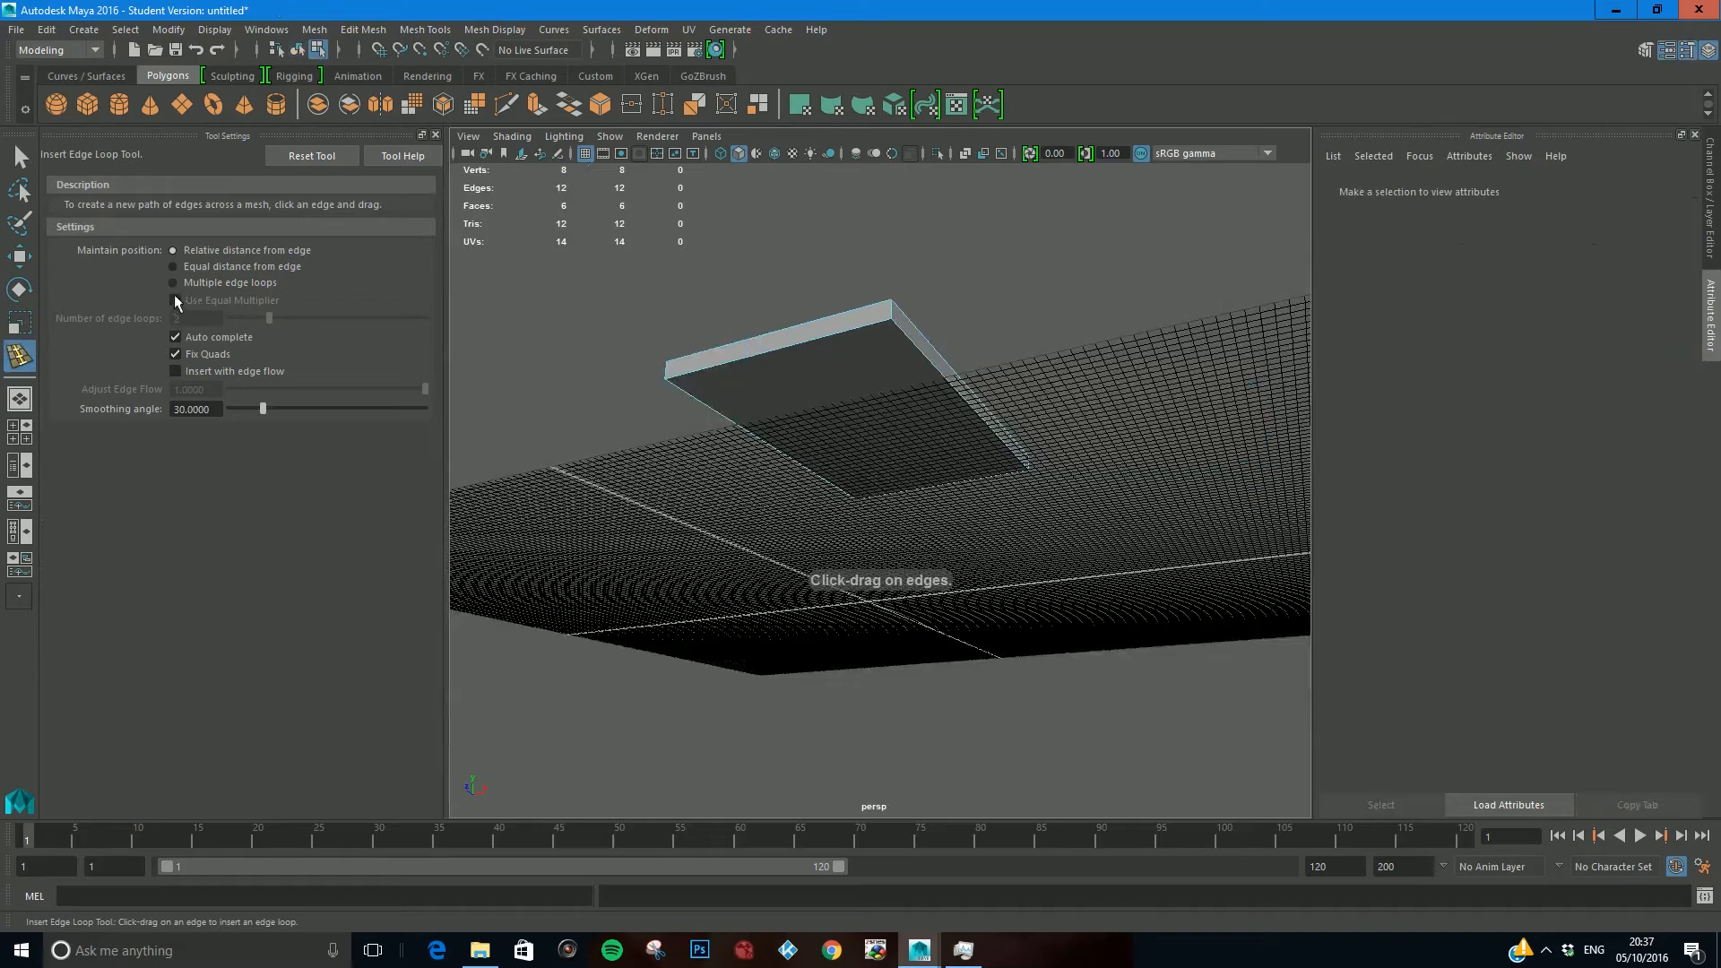
left_click(435, 134)
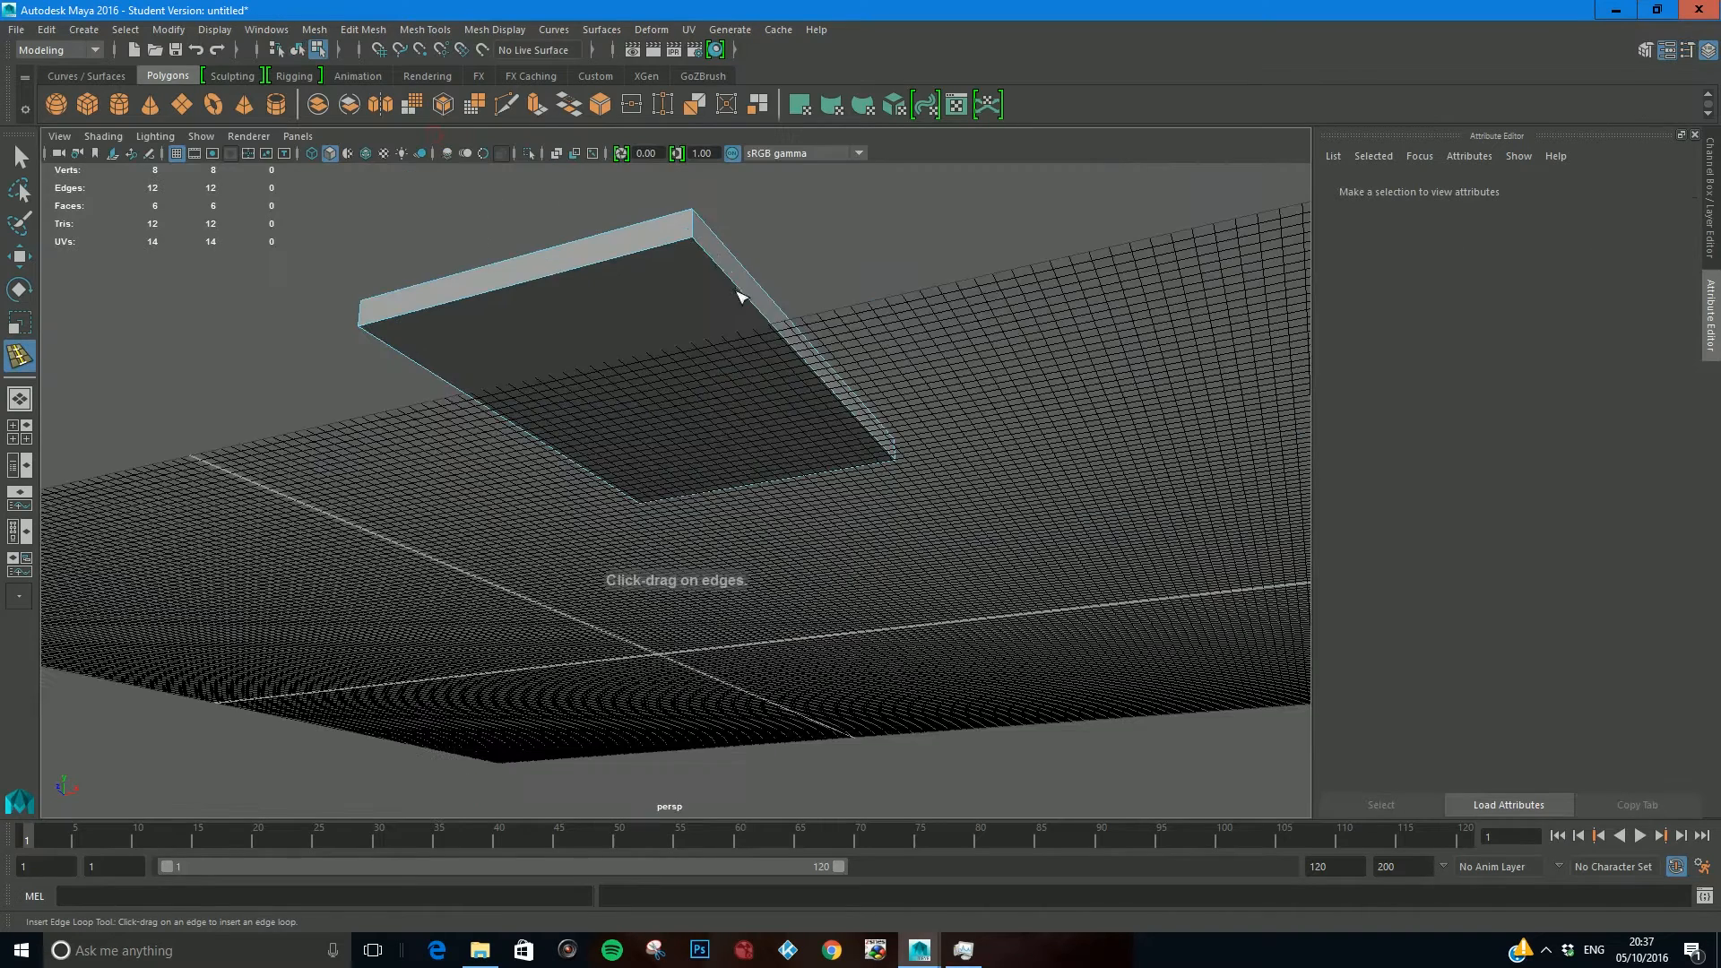
left_click_drag(711, 267, 635, 280, "alt")
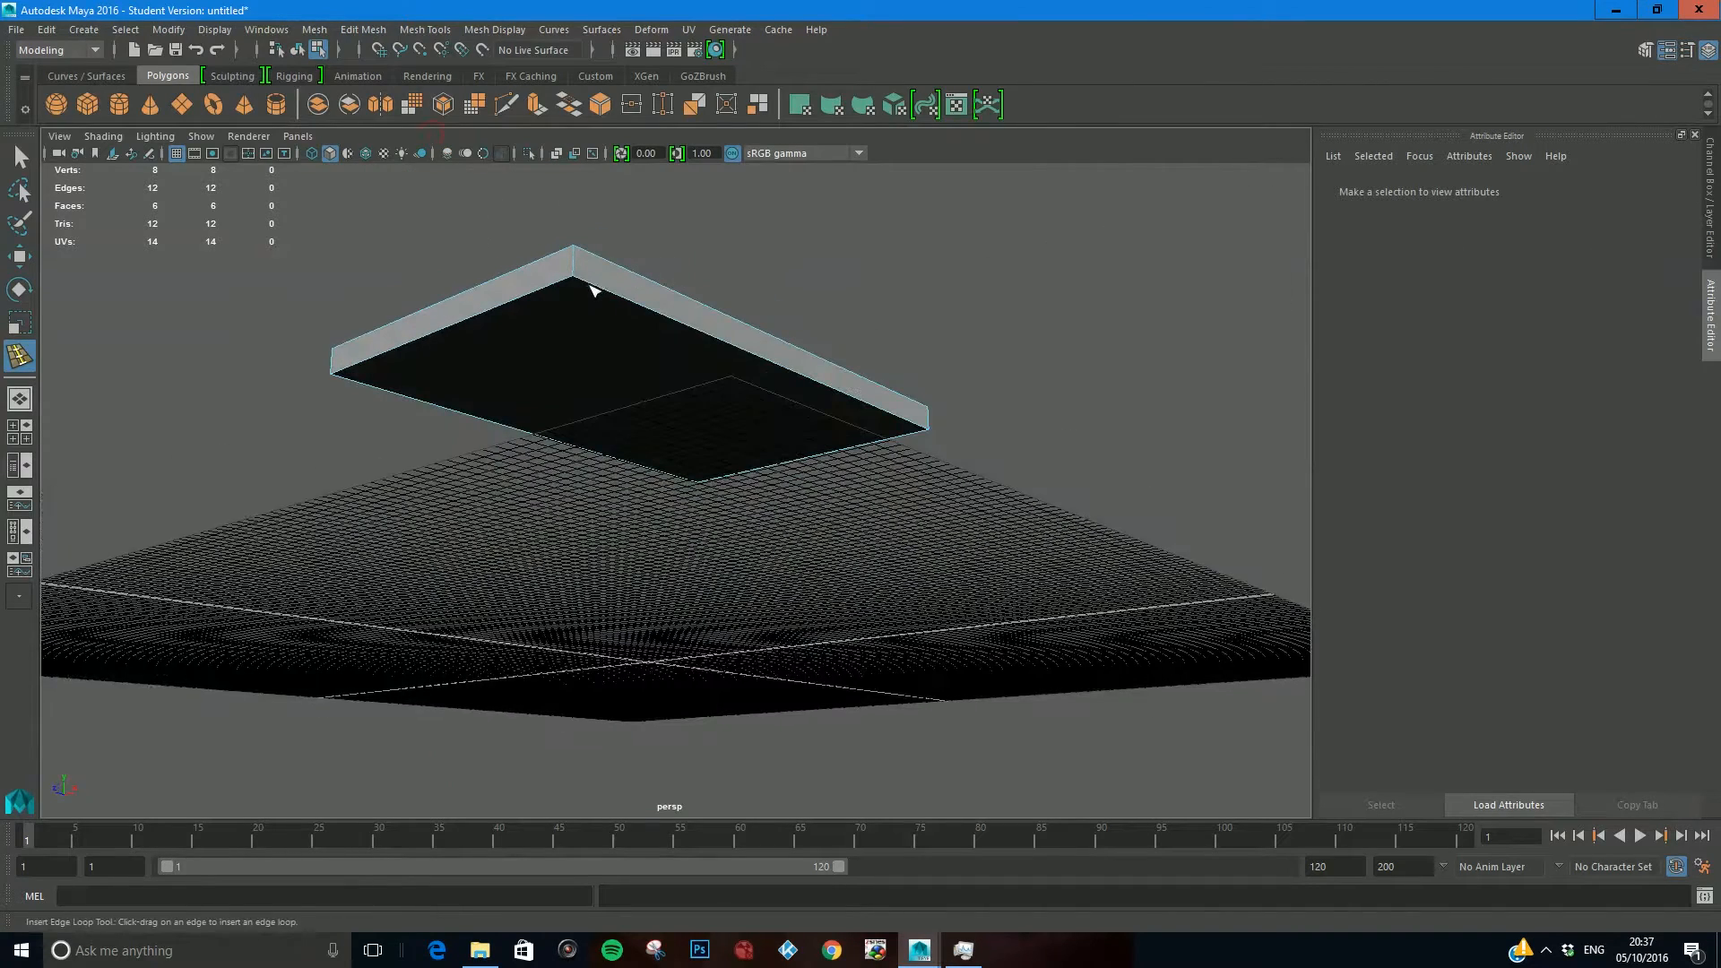
left_click(591, 289)
left_click(615, 307)
left_click_drag(615, 307, 733, 291, "alt")
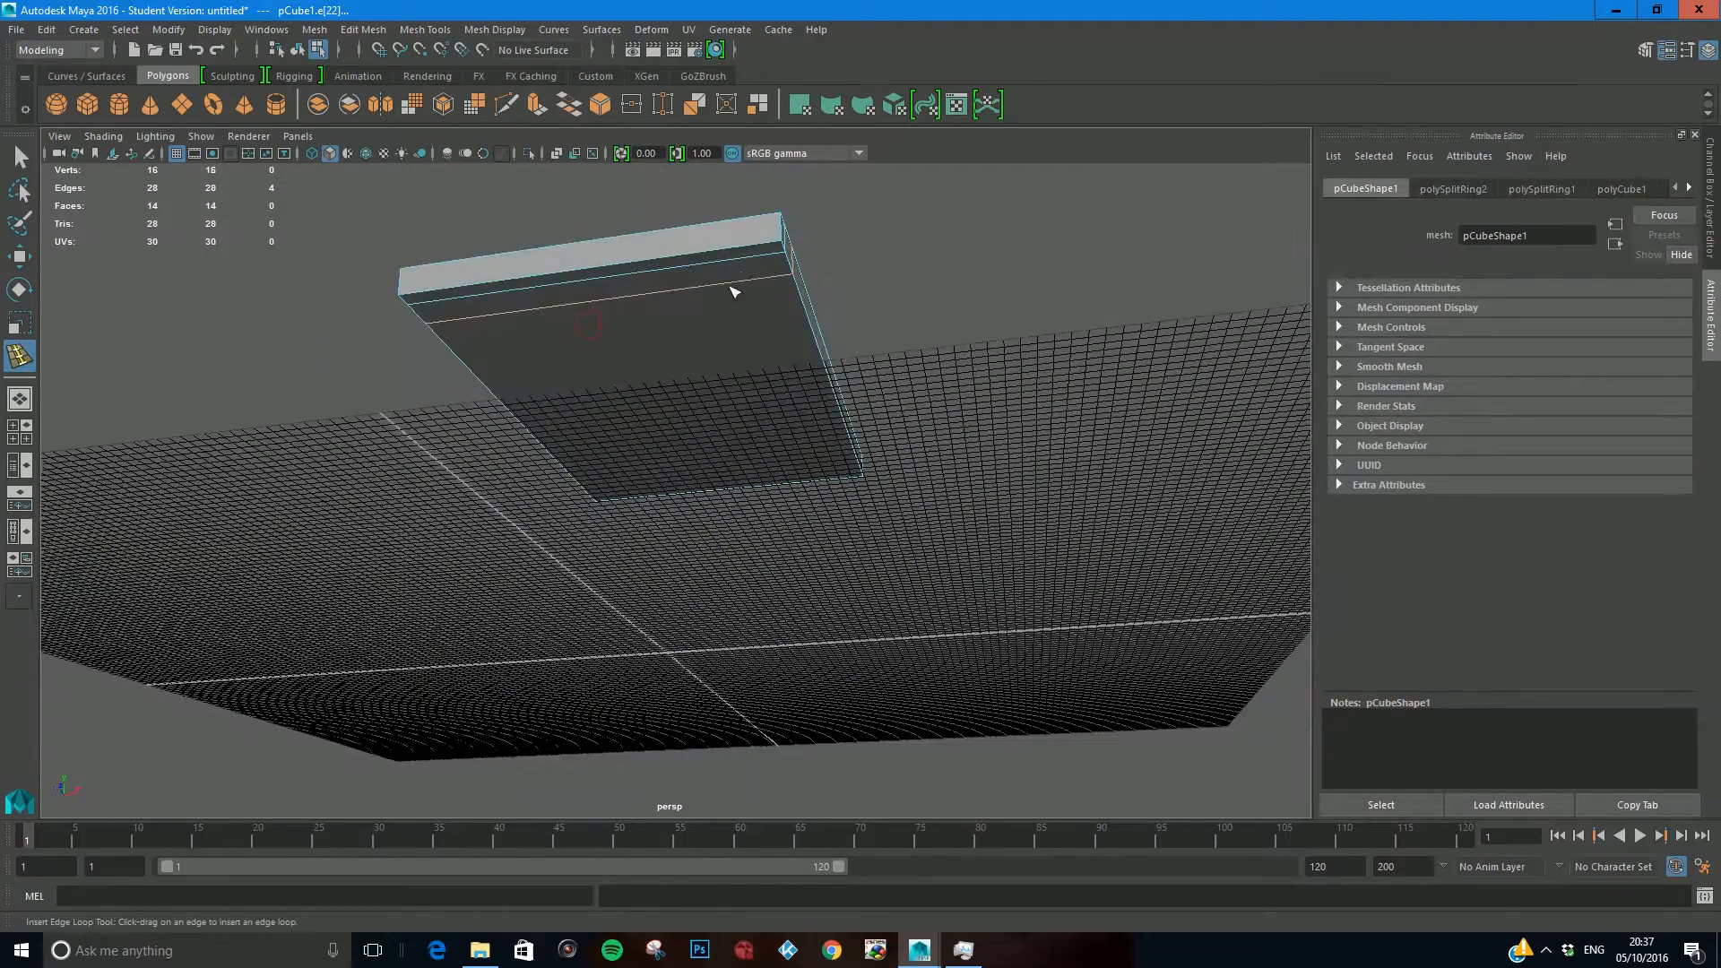
Step: Insert a pair of edge loops along each of the slab's three remaining sides, marking out leg squares at the corners
left_click(768, 261)
left_click(733, 266)
left_click_drag(438, 308, 480, 314)
left_click_drag(630, 491, 868, 461, "alt")
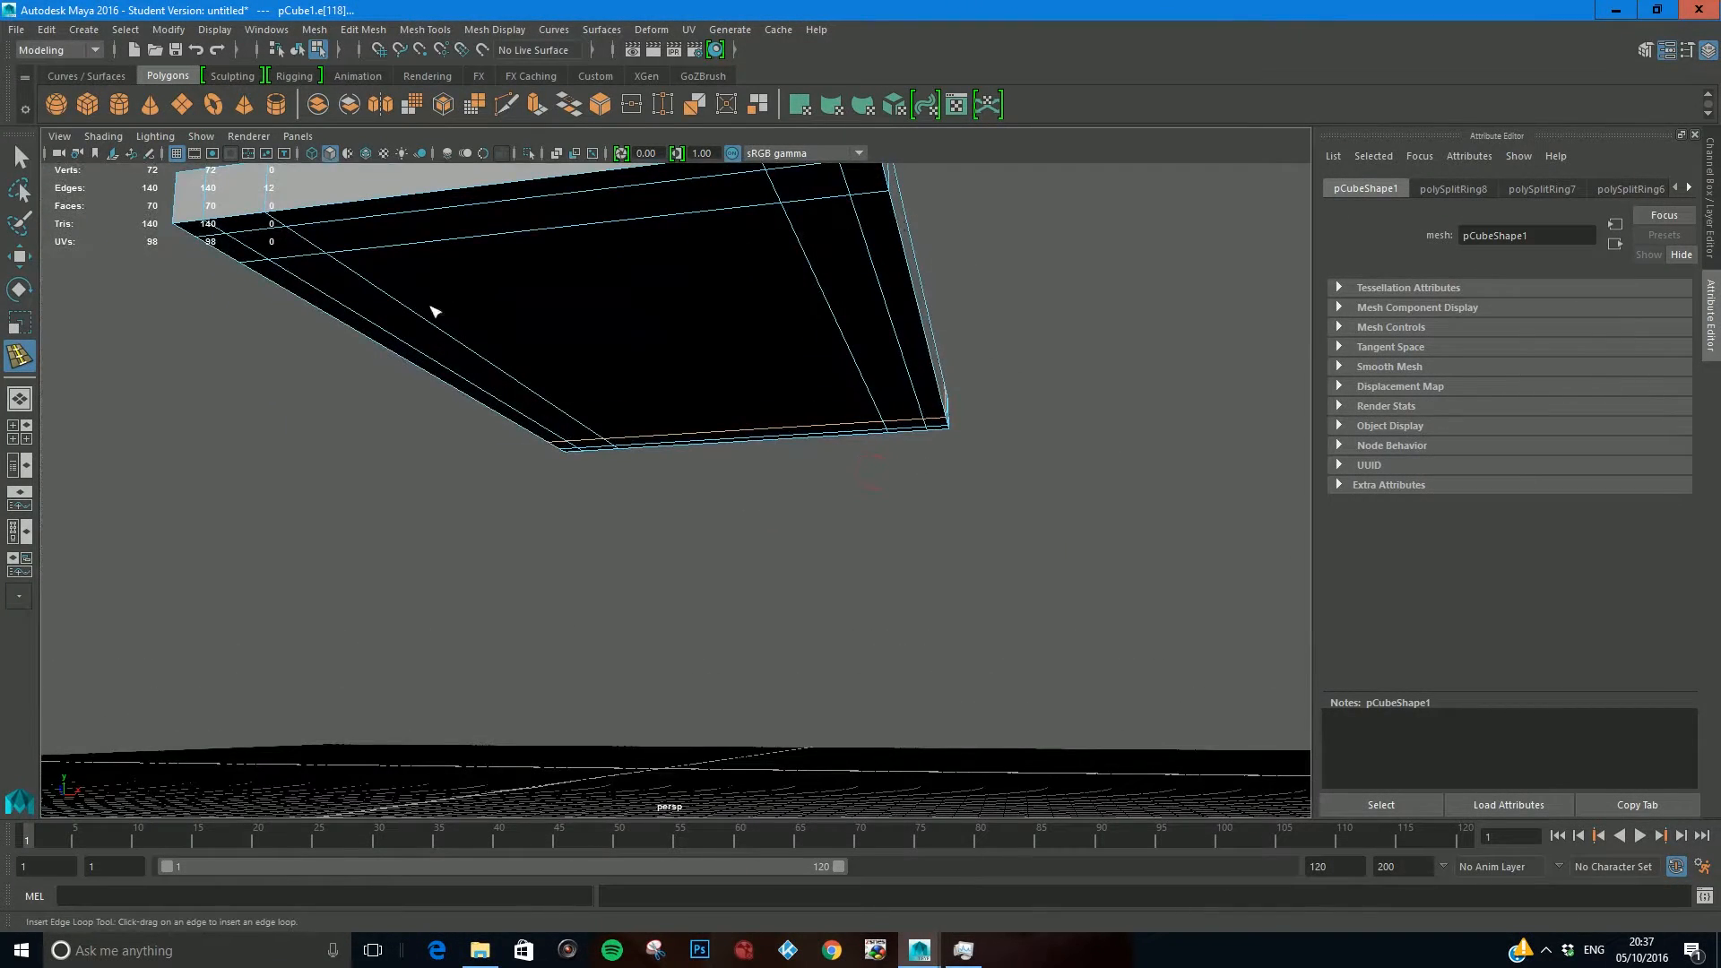
Step: Extrude the four inset corner faces on the slab's underside downward into long table legs
key("q")
right_click(323, 245)
right_click_drag(332, 243, 321, 293)
left_click(305, 249)
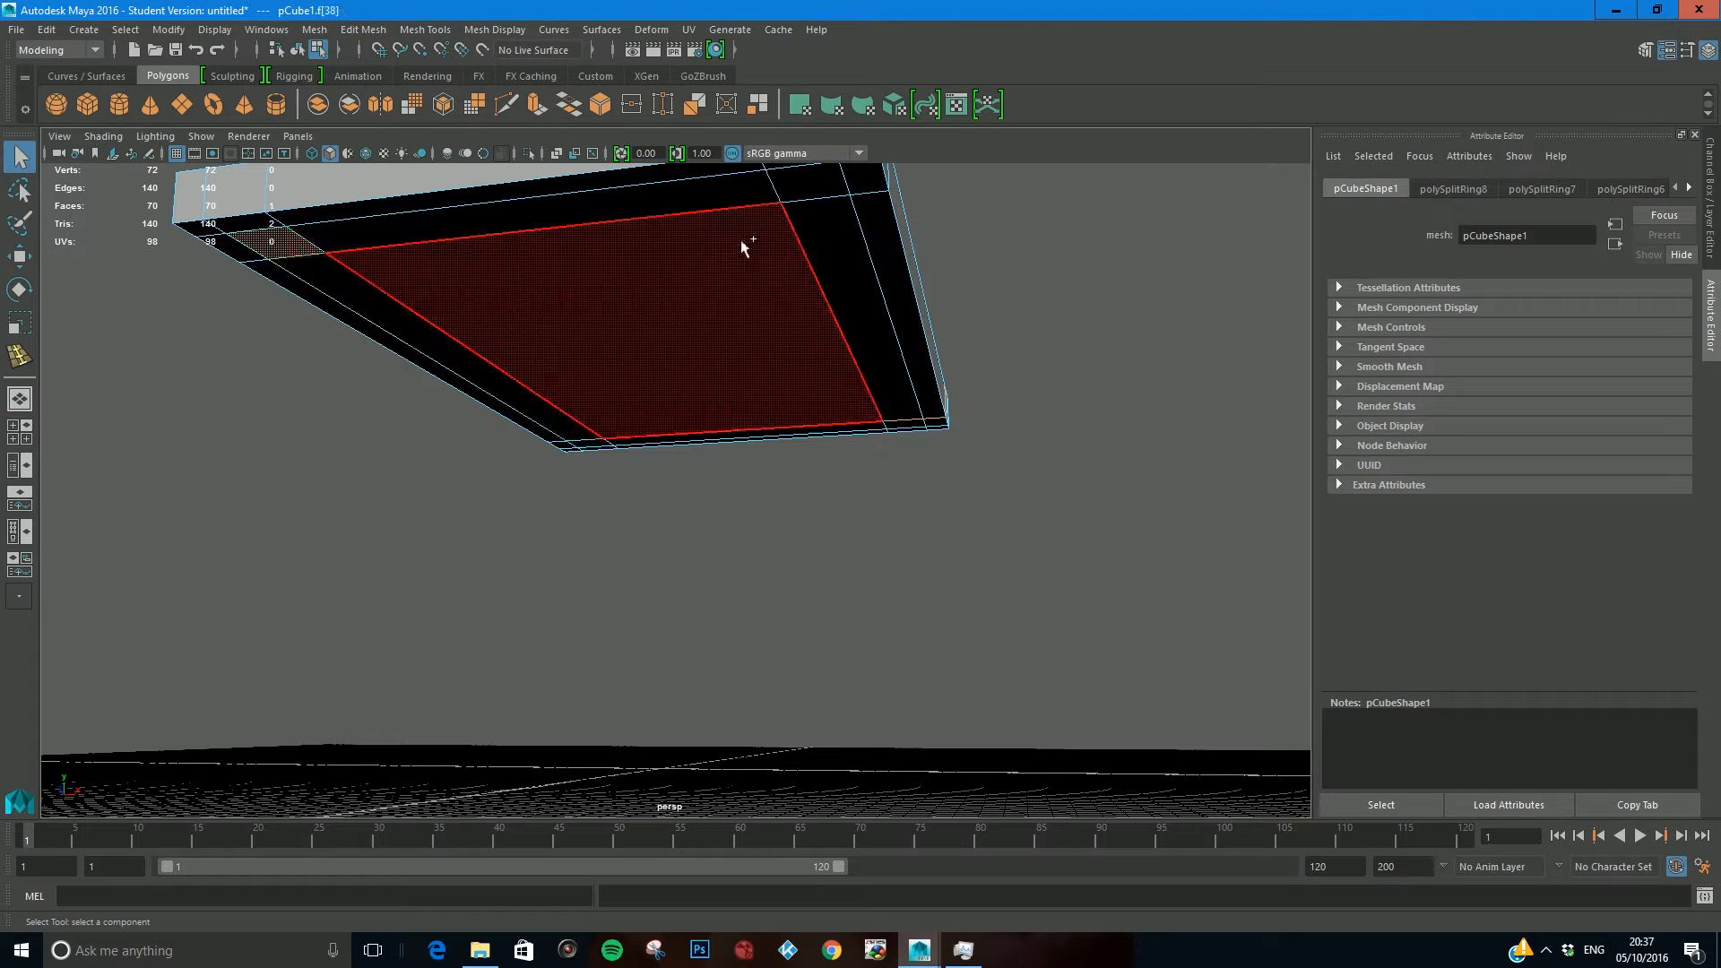
left_click(800, 187, "shift")
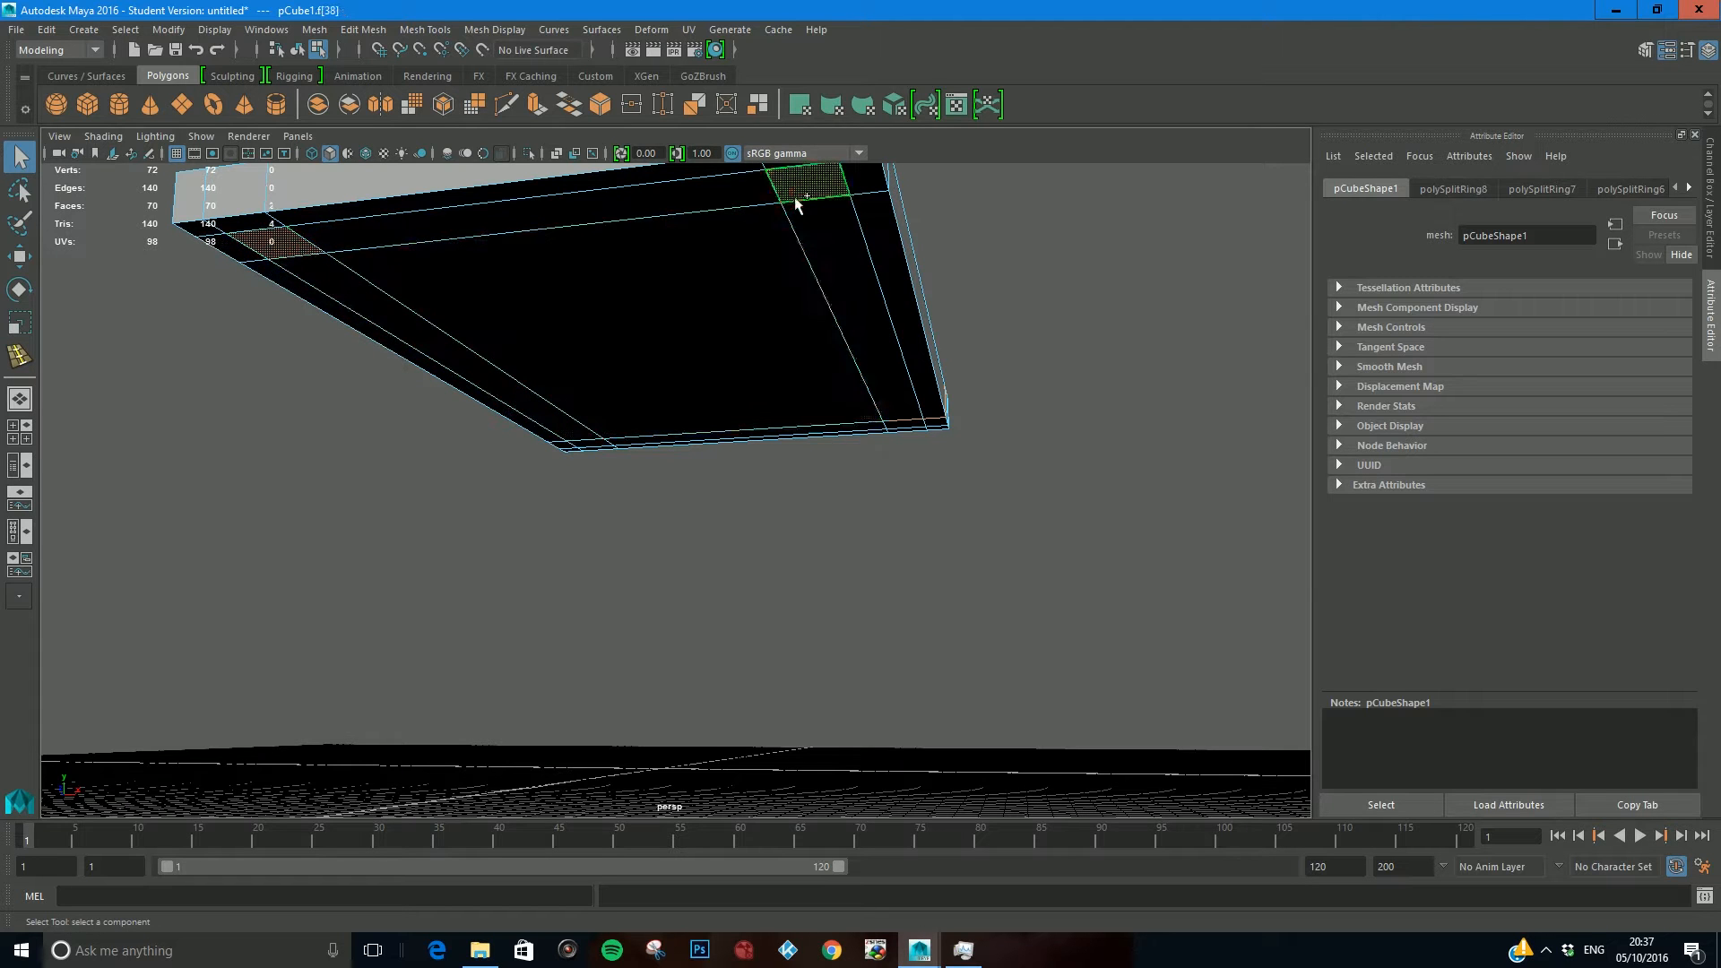
left_click(595, 444, "shift")
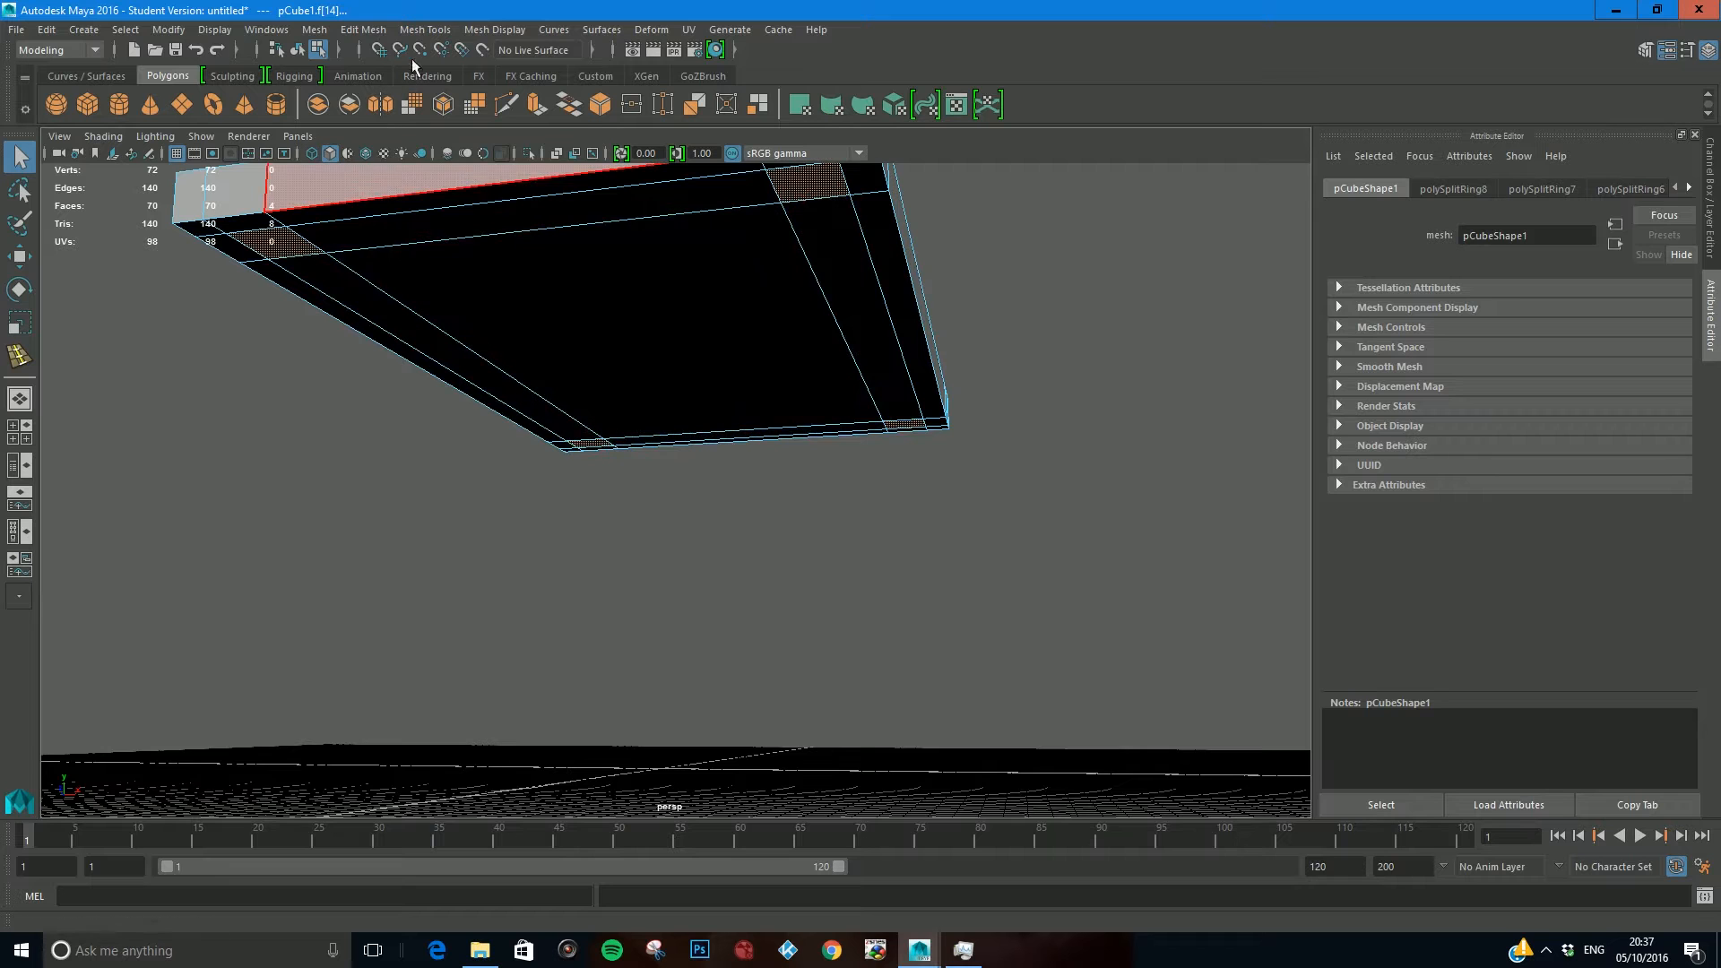
left_click(363, 29)
left_click(388, 185)
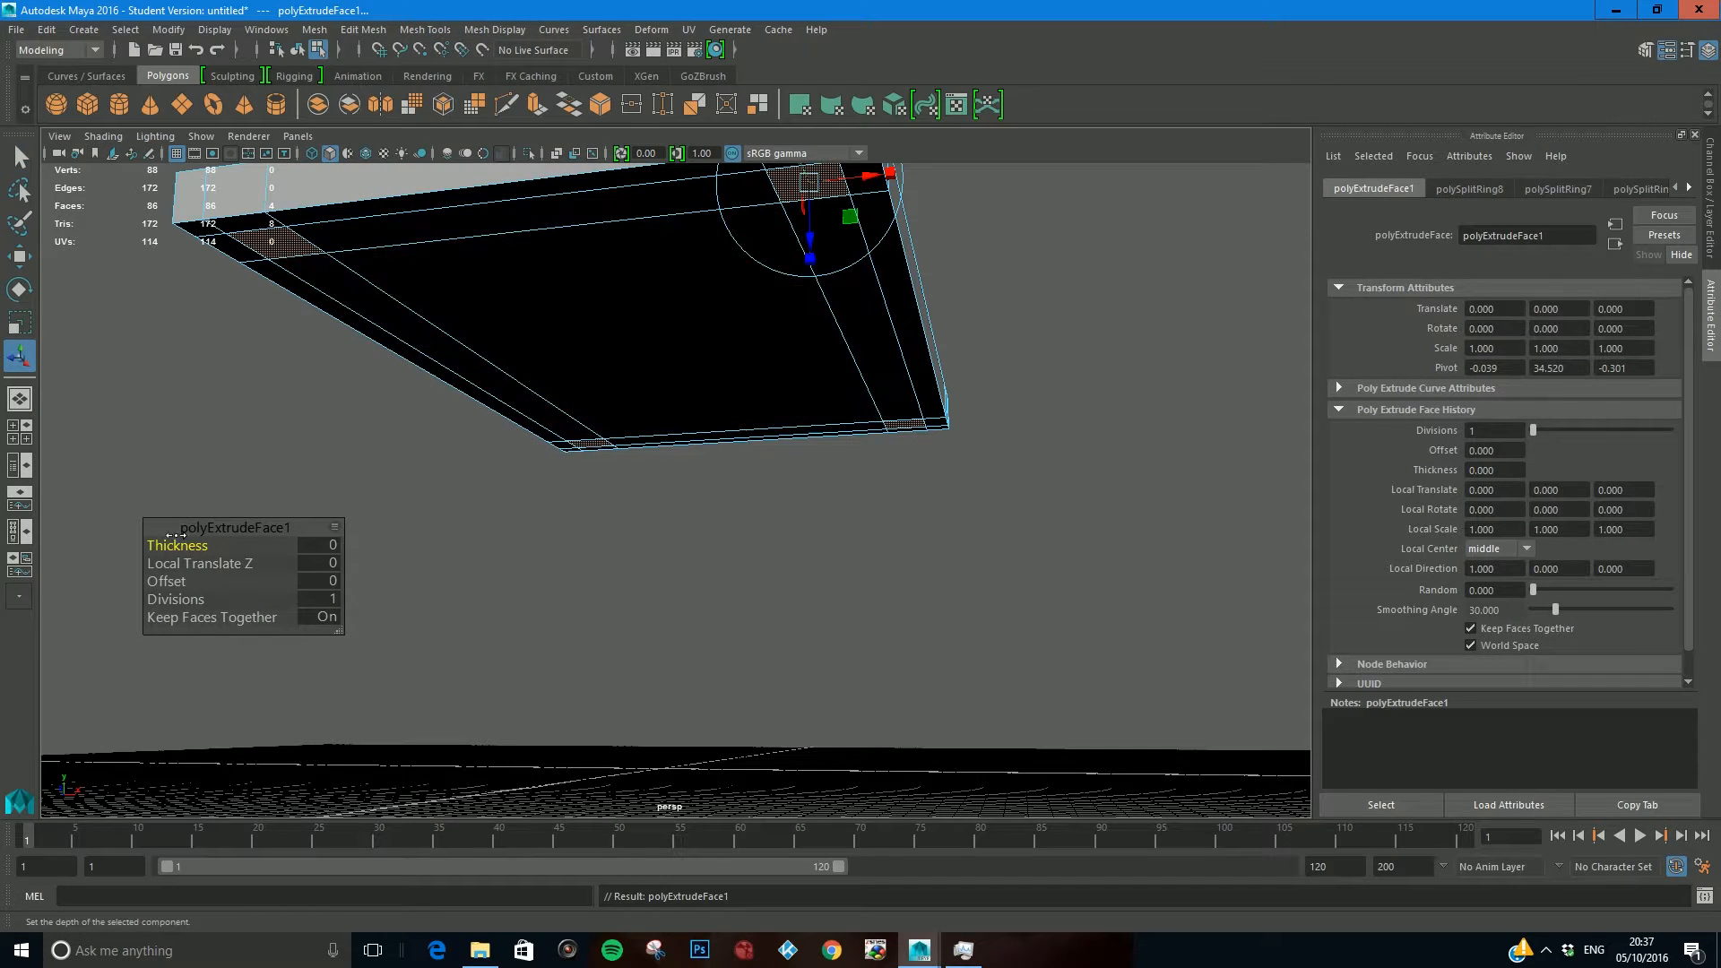
left_click_drag(173, 544, 486, 571)
Step: Return to object mode, select the whole table and turn on its smooth mesh preview
left_click_drag(798, 482, 638, 565, "alt")
right_click_drag(681, 468, 769, 444)
left_click(638, 492)
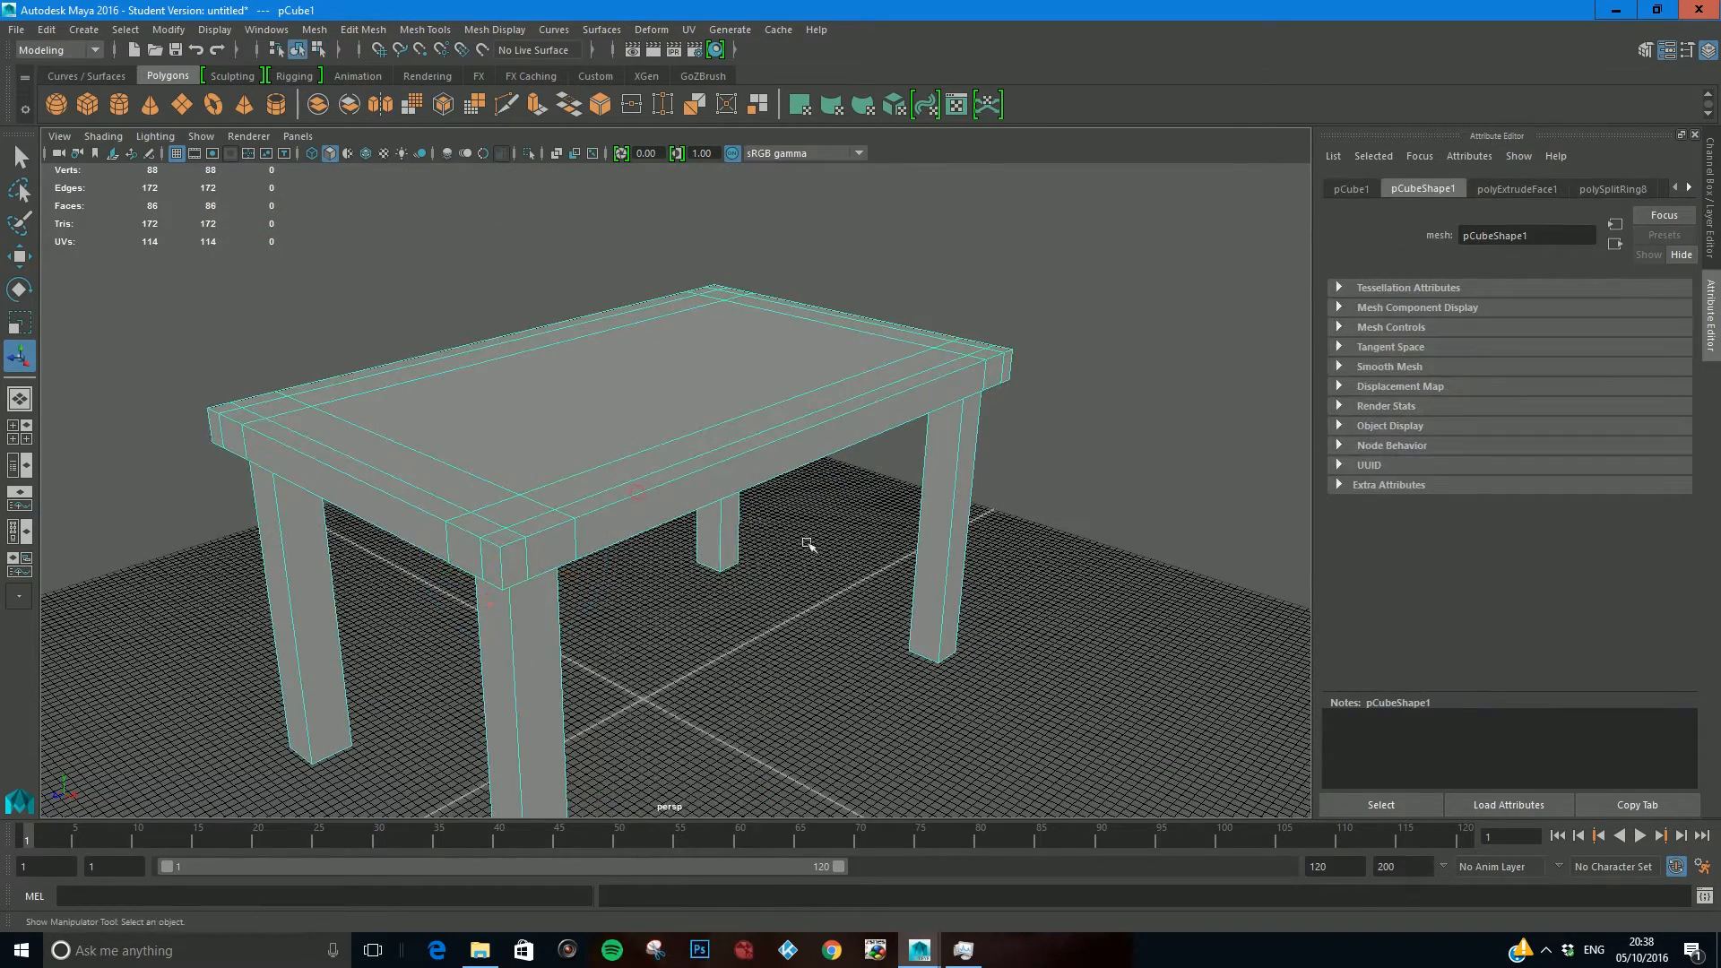
key("3")
left_click_drag(746, 619, 650, 528, "alt")
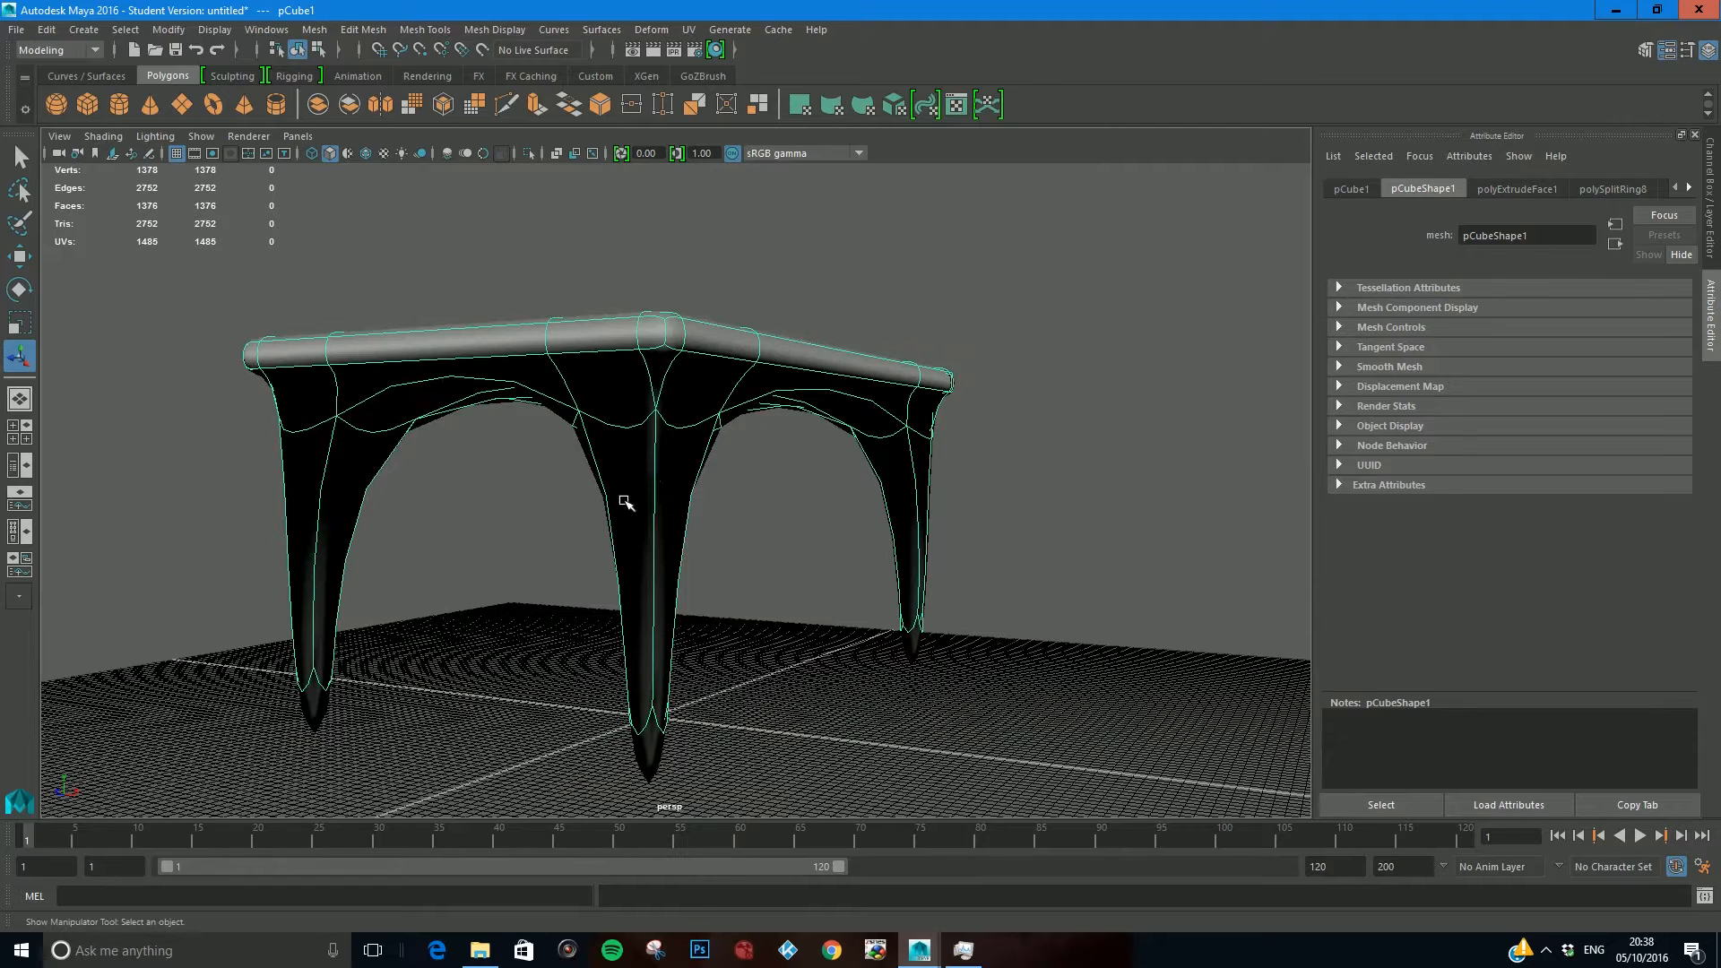
Step: Insert an edge loop close to the bottom of the front leg to square off its smoothed foot
left_click(421, 28)
left_click(465, 165)
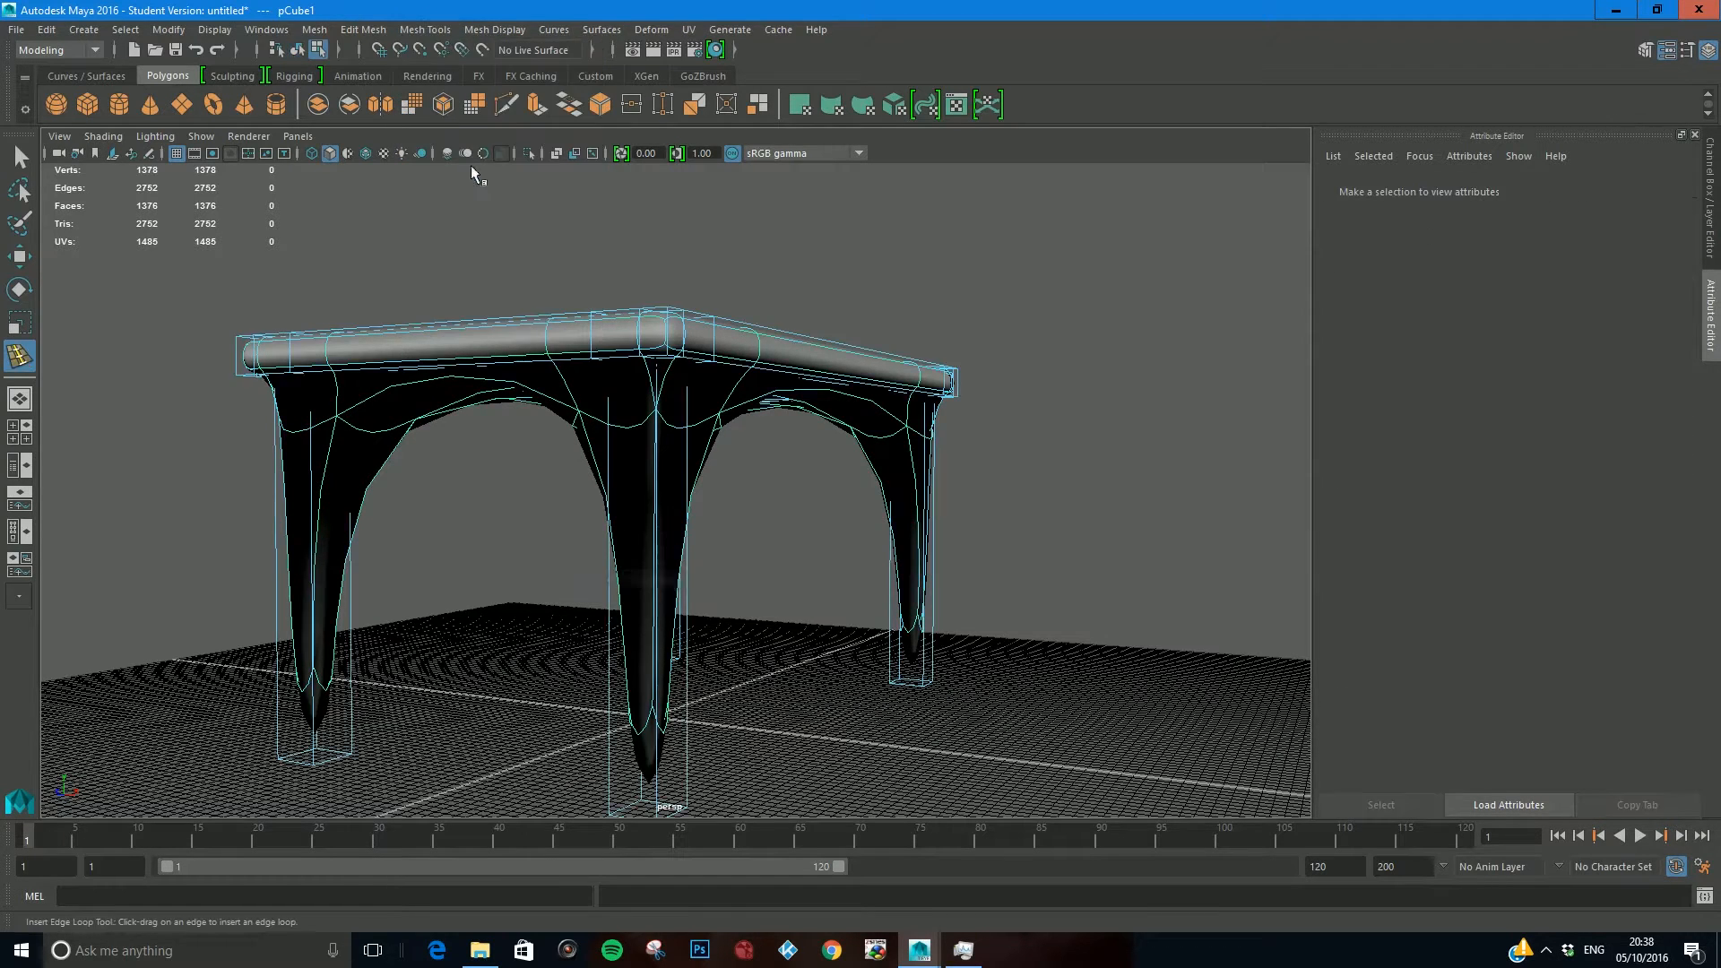
left_click_drag(260, 608, 439, 704, "alt")
scroll(482, 707, "up", 10)
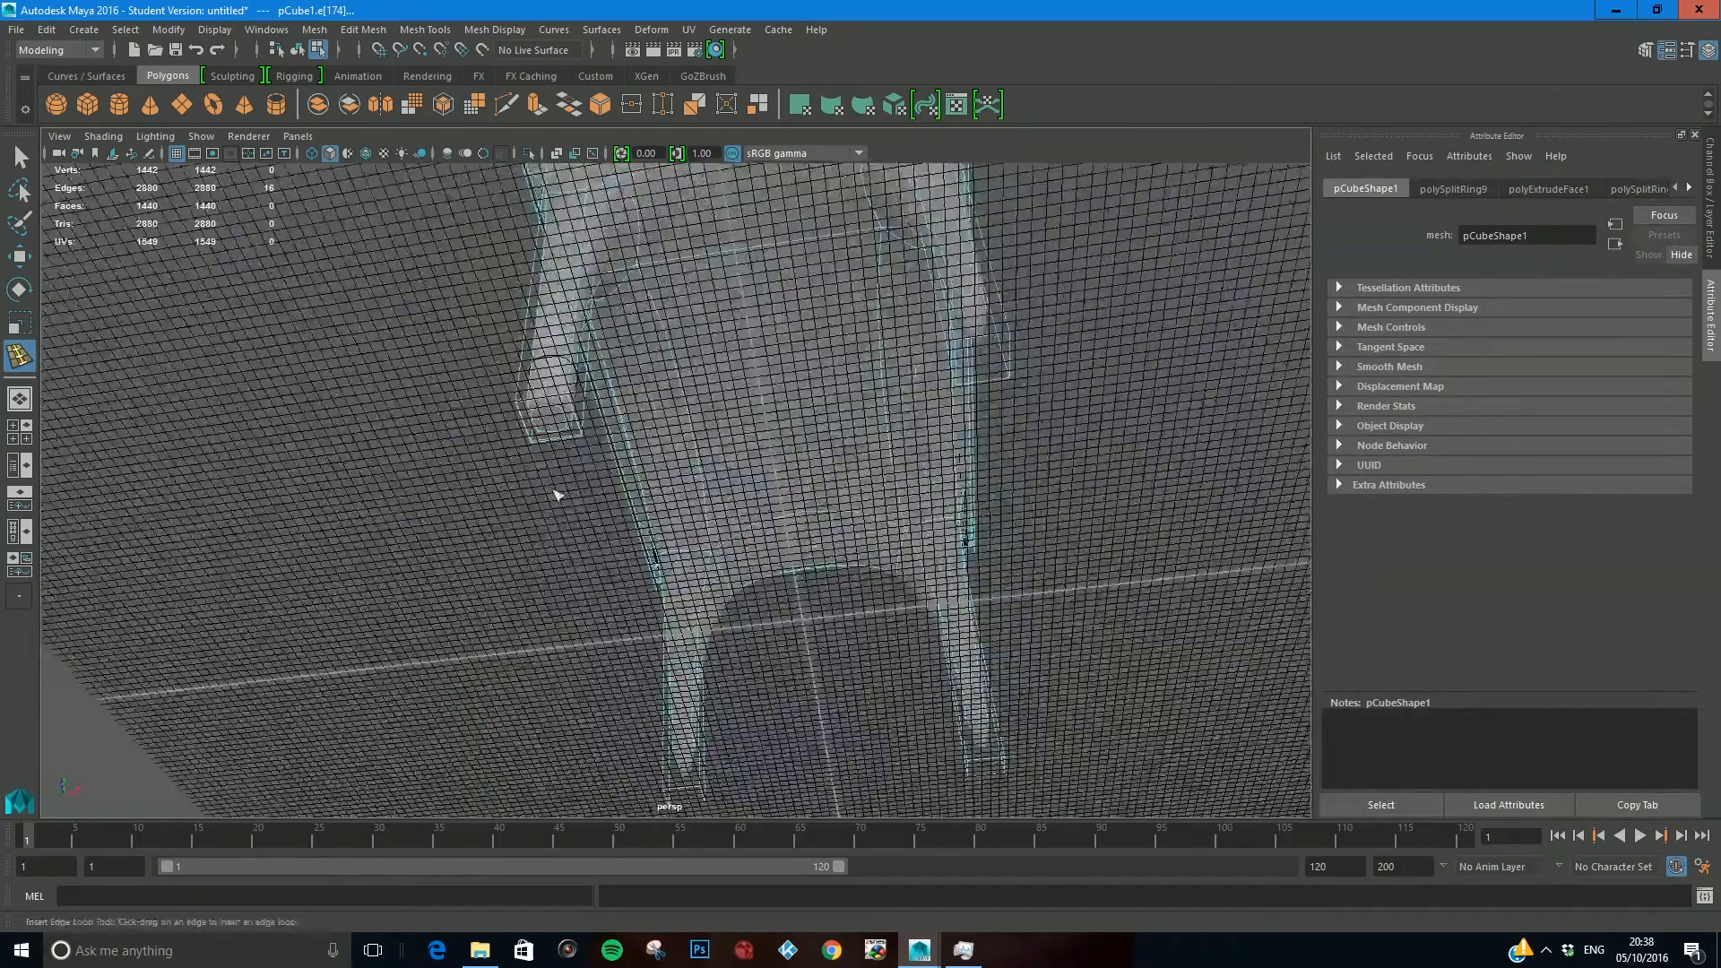
scroll(538, 520, "down", 10)
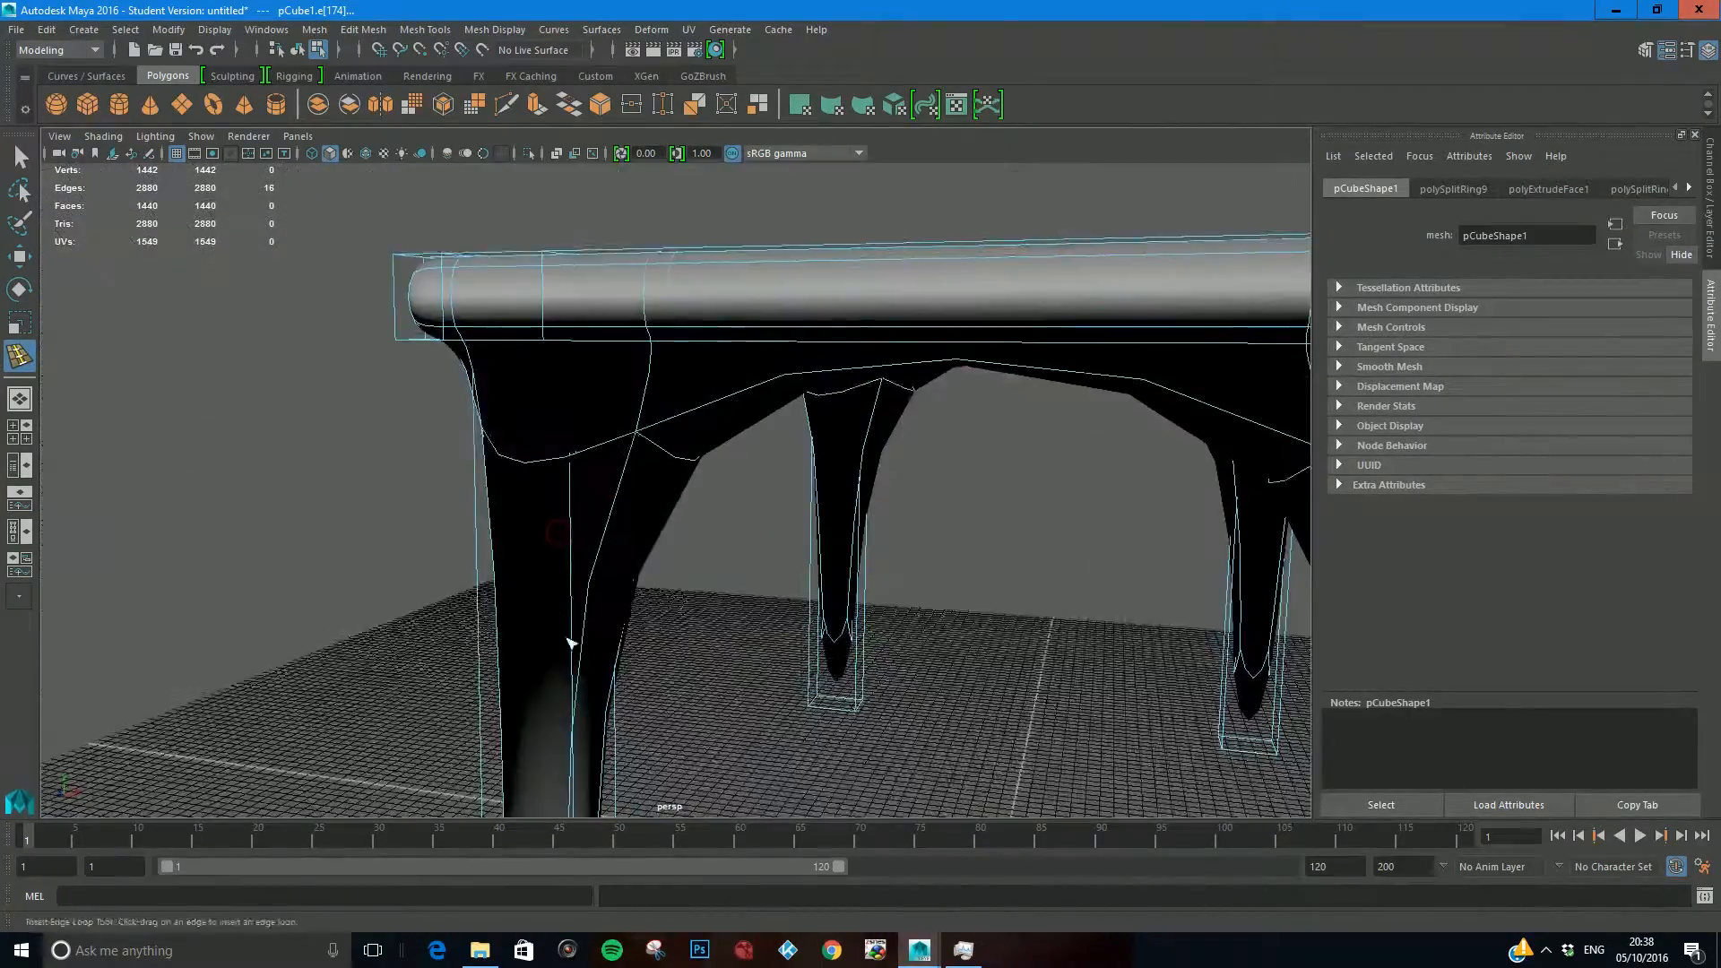
scroll(591, 538, "up", 8)
key("ctrl+z")
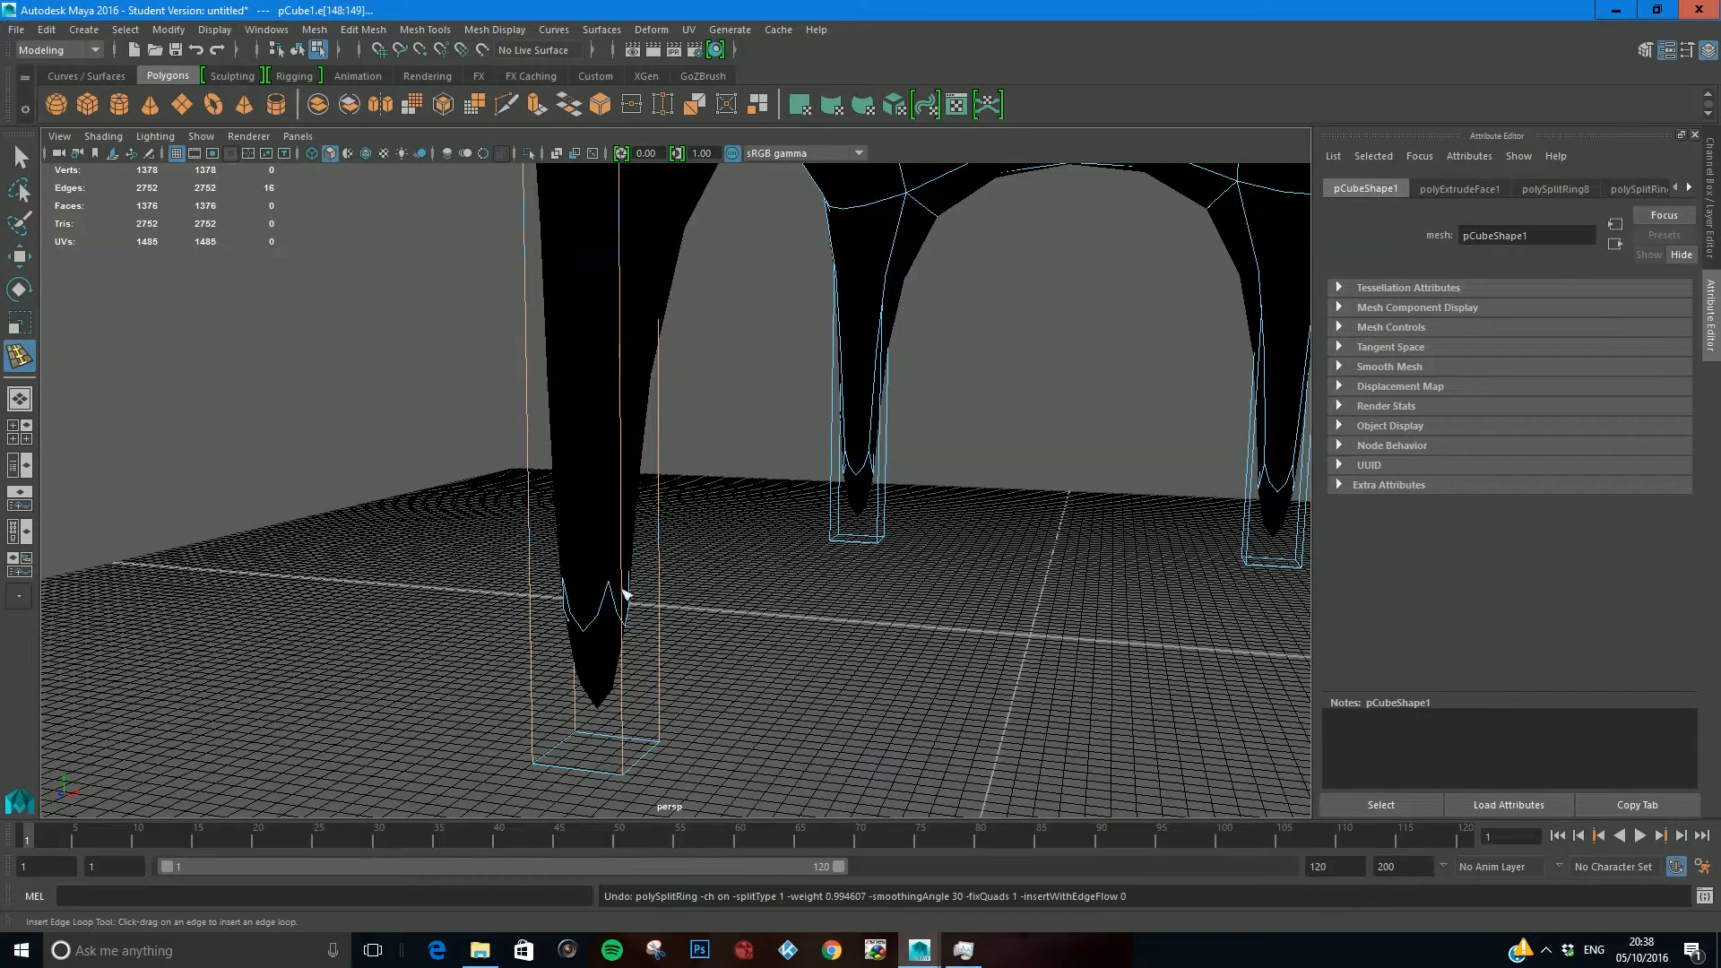
left_click_drag(616, 369, 617, 366)
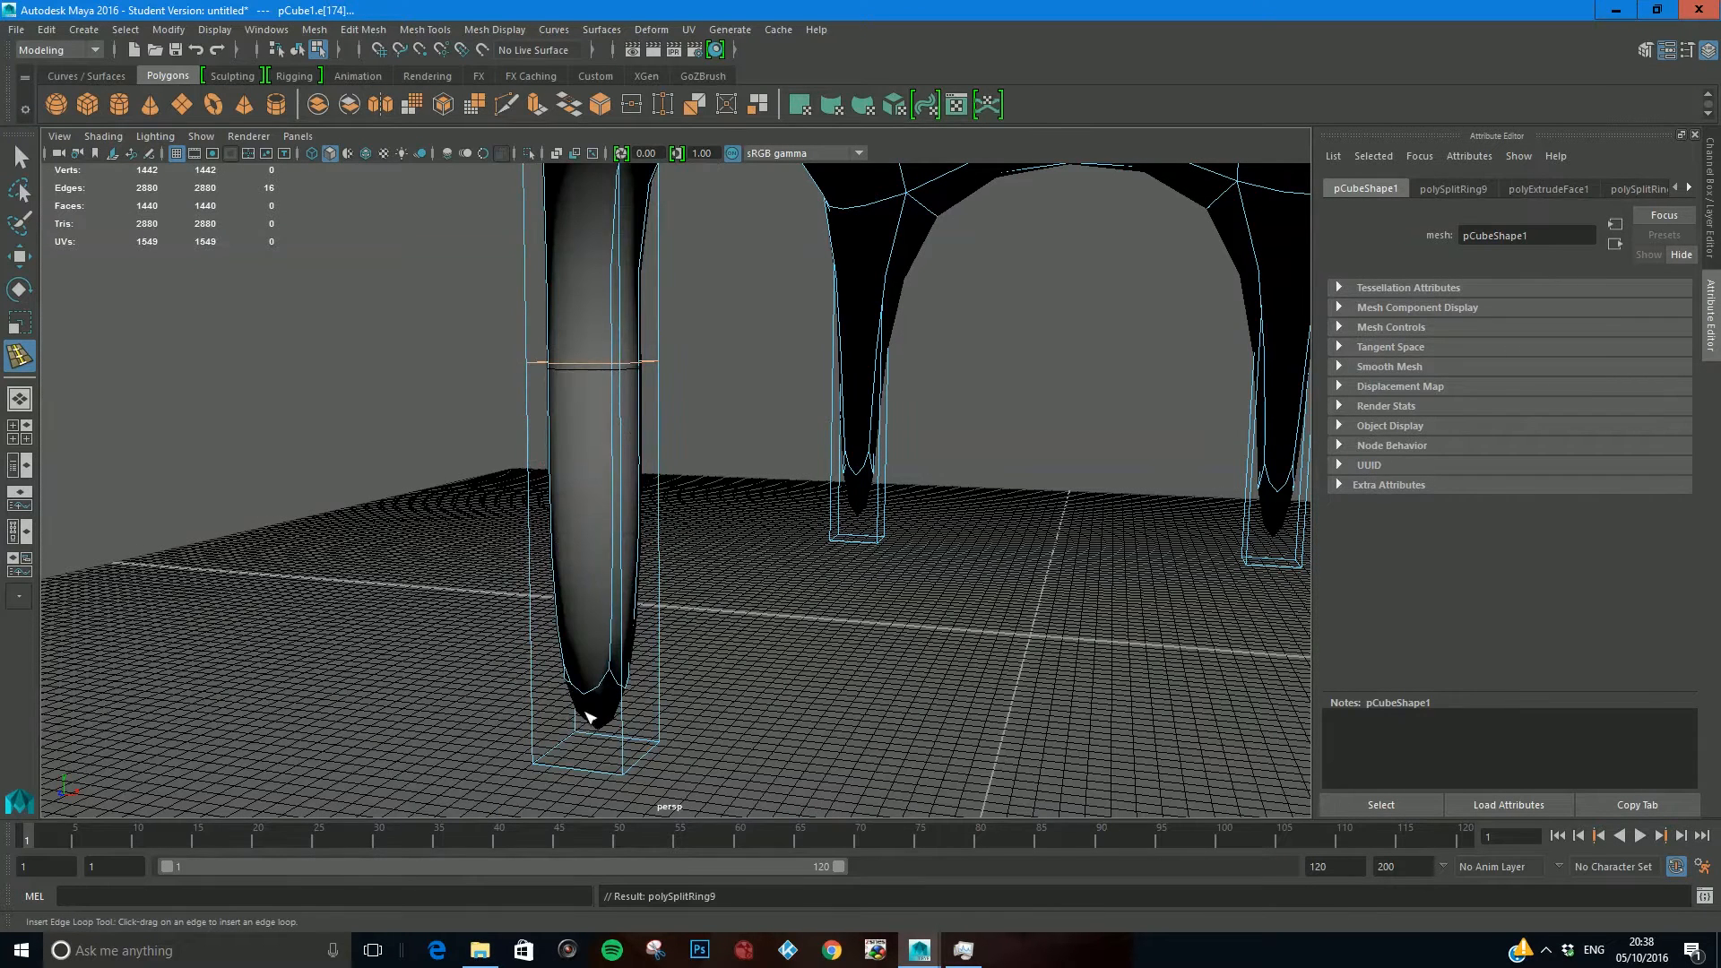
key("ctrl+z")
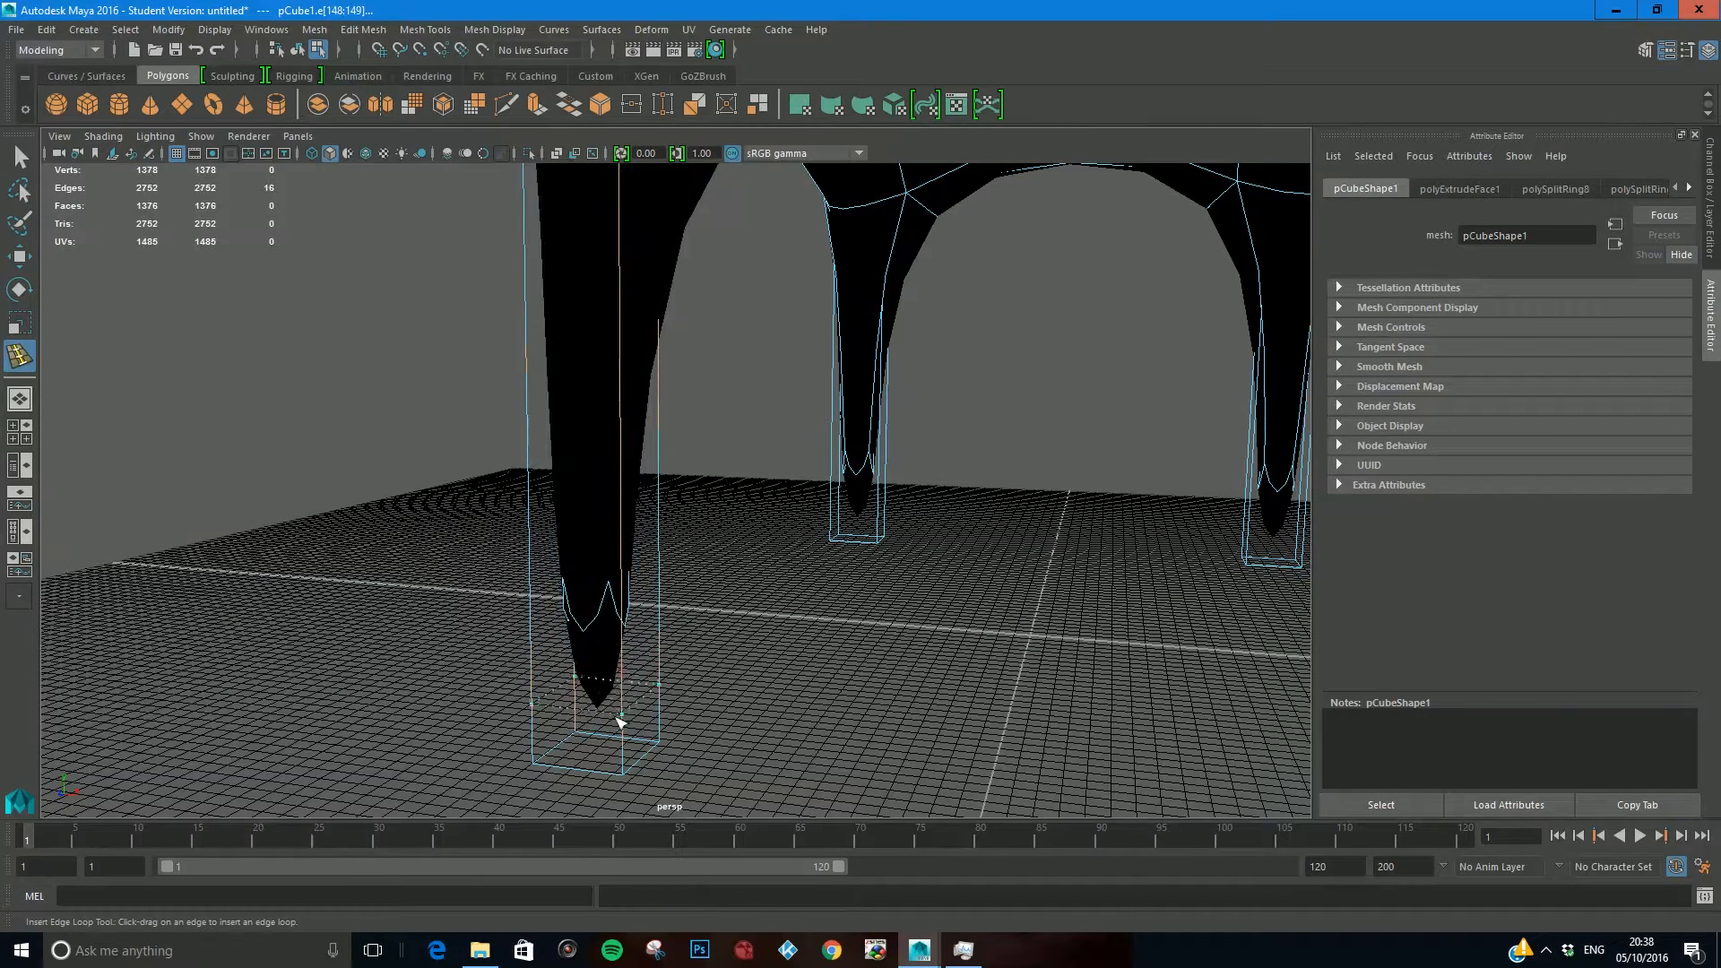
left_click_drag(622, 764, 640, 768)
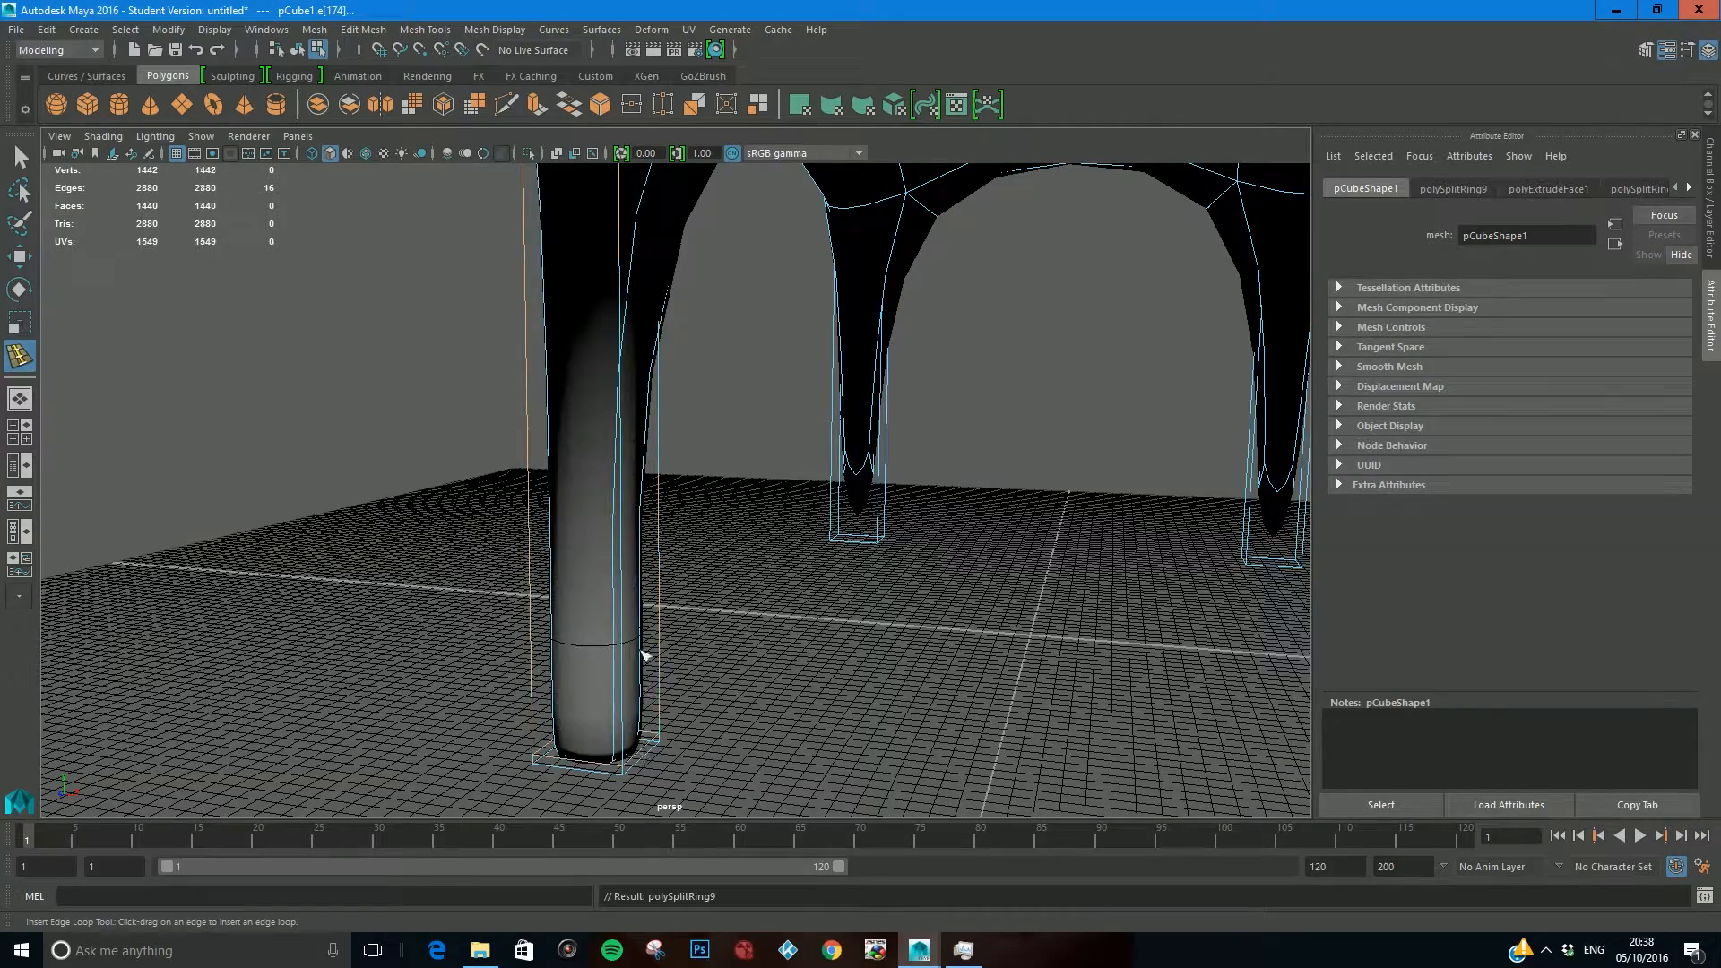
Step: Insert an edge loop close to the bottom of each of the other three legs
right_click_drag(644, 655, 863, 617, "alt")
left_click_drag(907, 666, 908, 697)
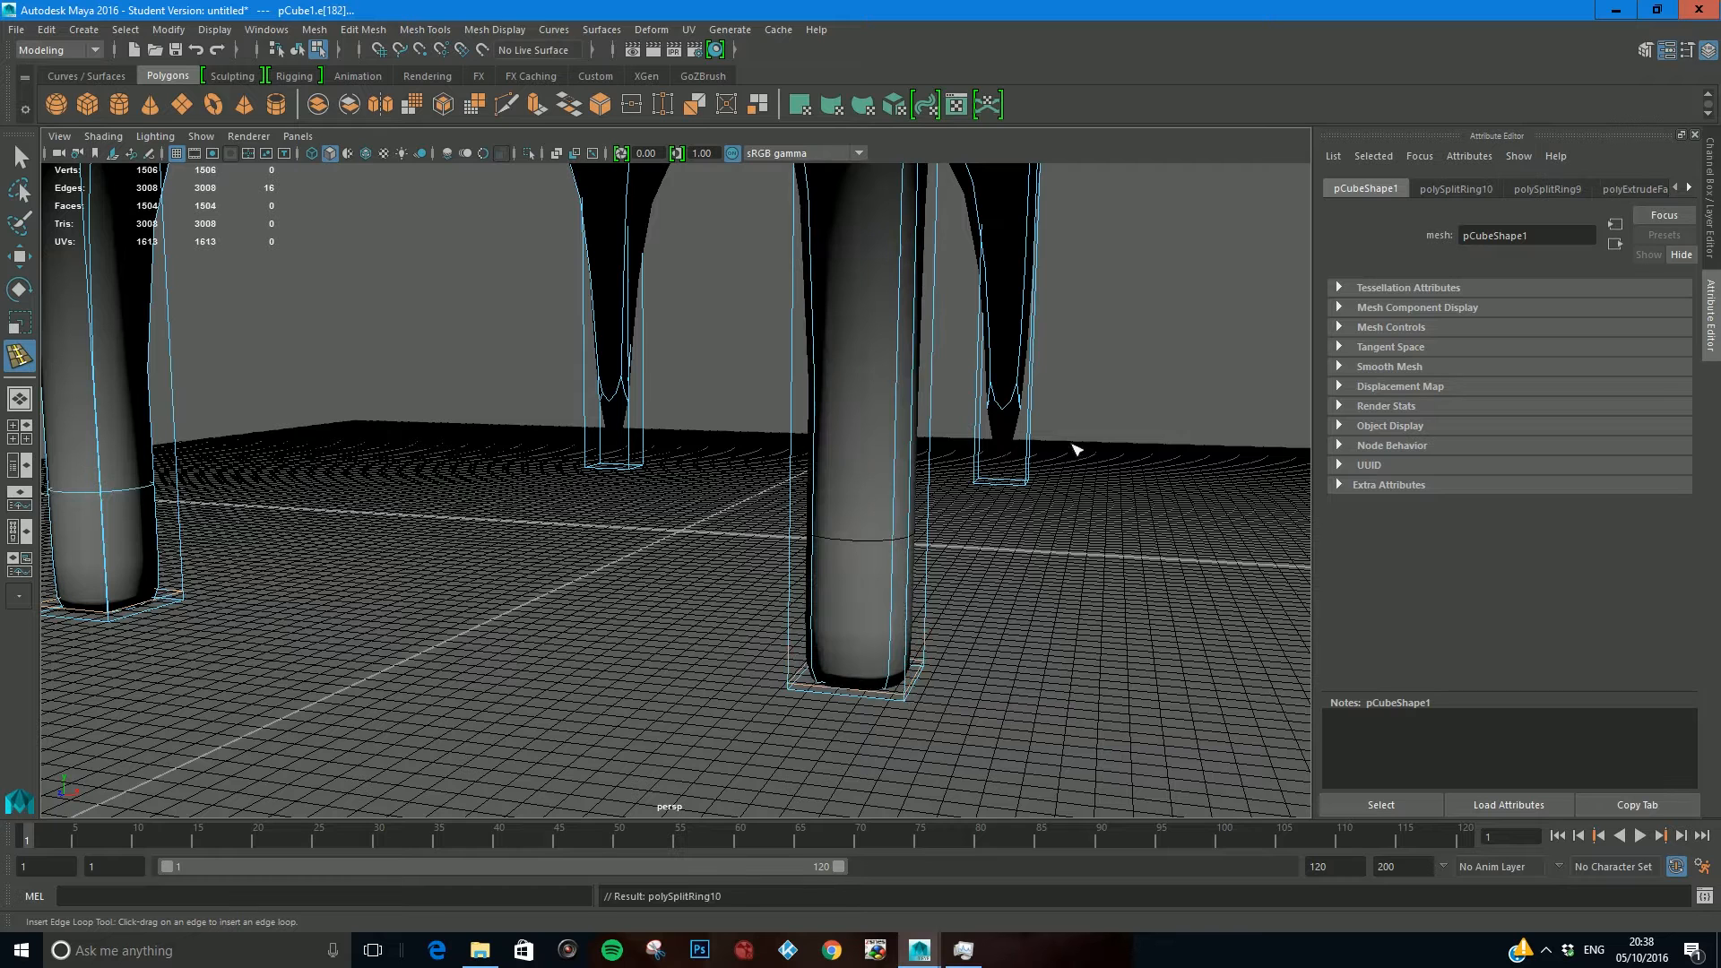
left_click_drag(1027, 475, 1029, 484)
left_click_drag(630, 462, 635, 468)
middle_click_drag(520, 469, 675, 411, "alt")
scroll(676, 411, "down", 2)
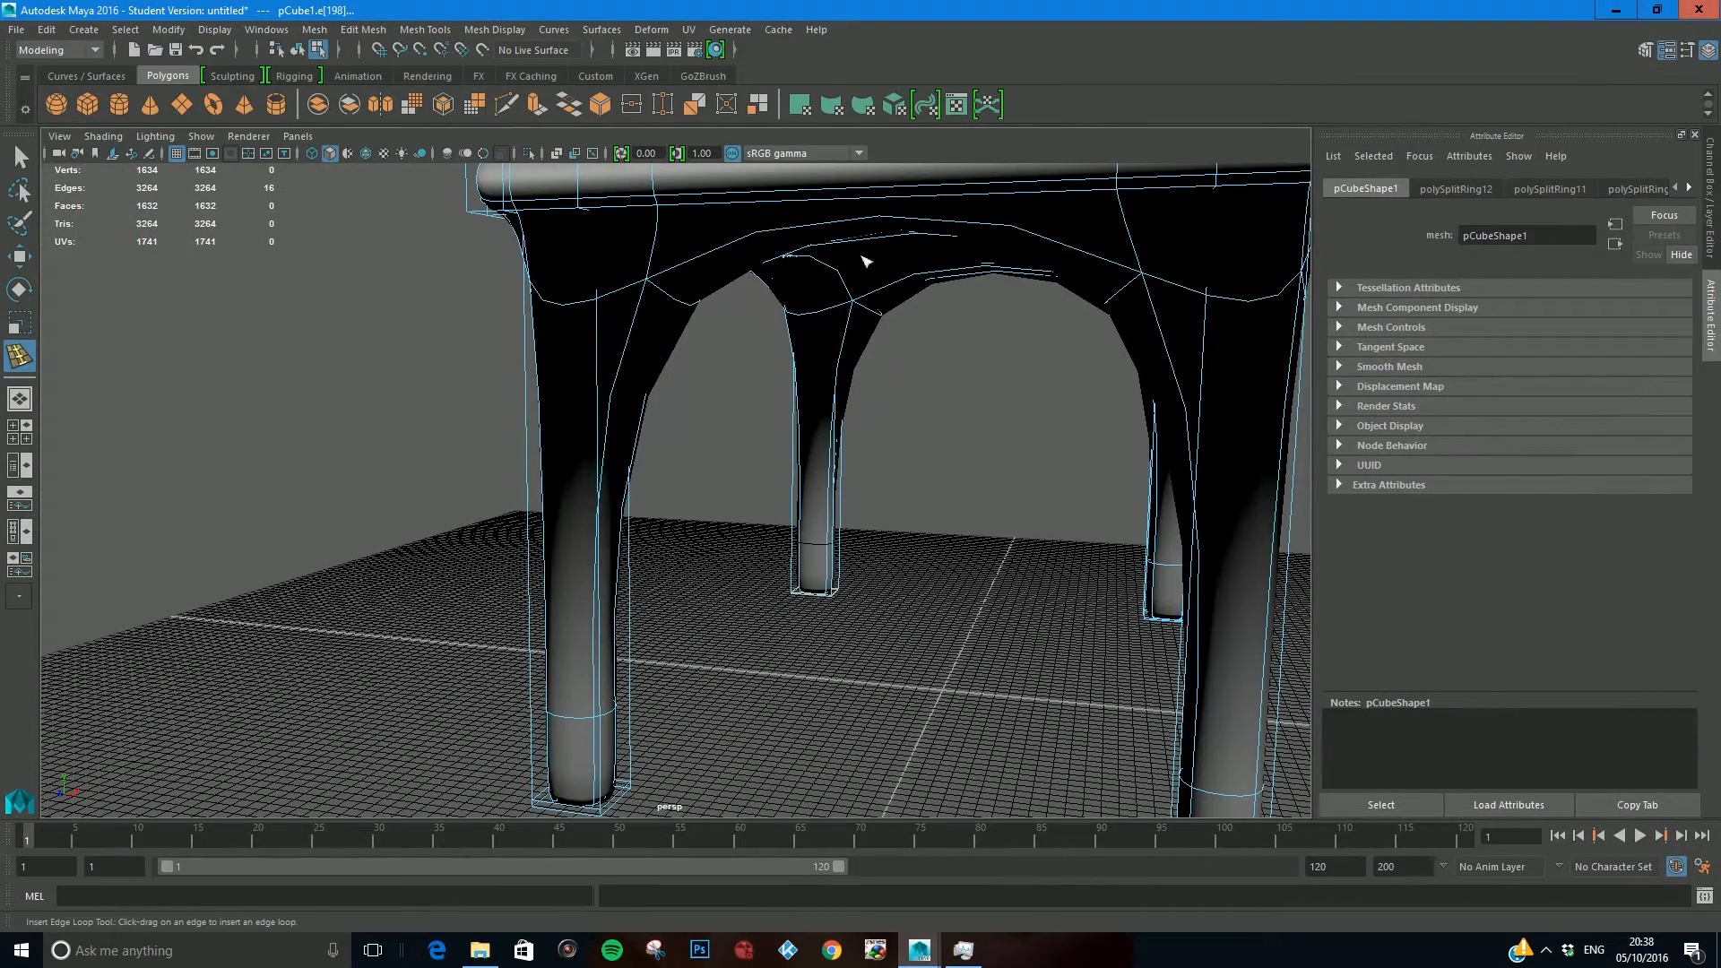
Step: Insert an edge loop near the top of two of the legs, just below the tabletop
left_click_drag(599, 401, 681, 330)
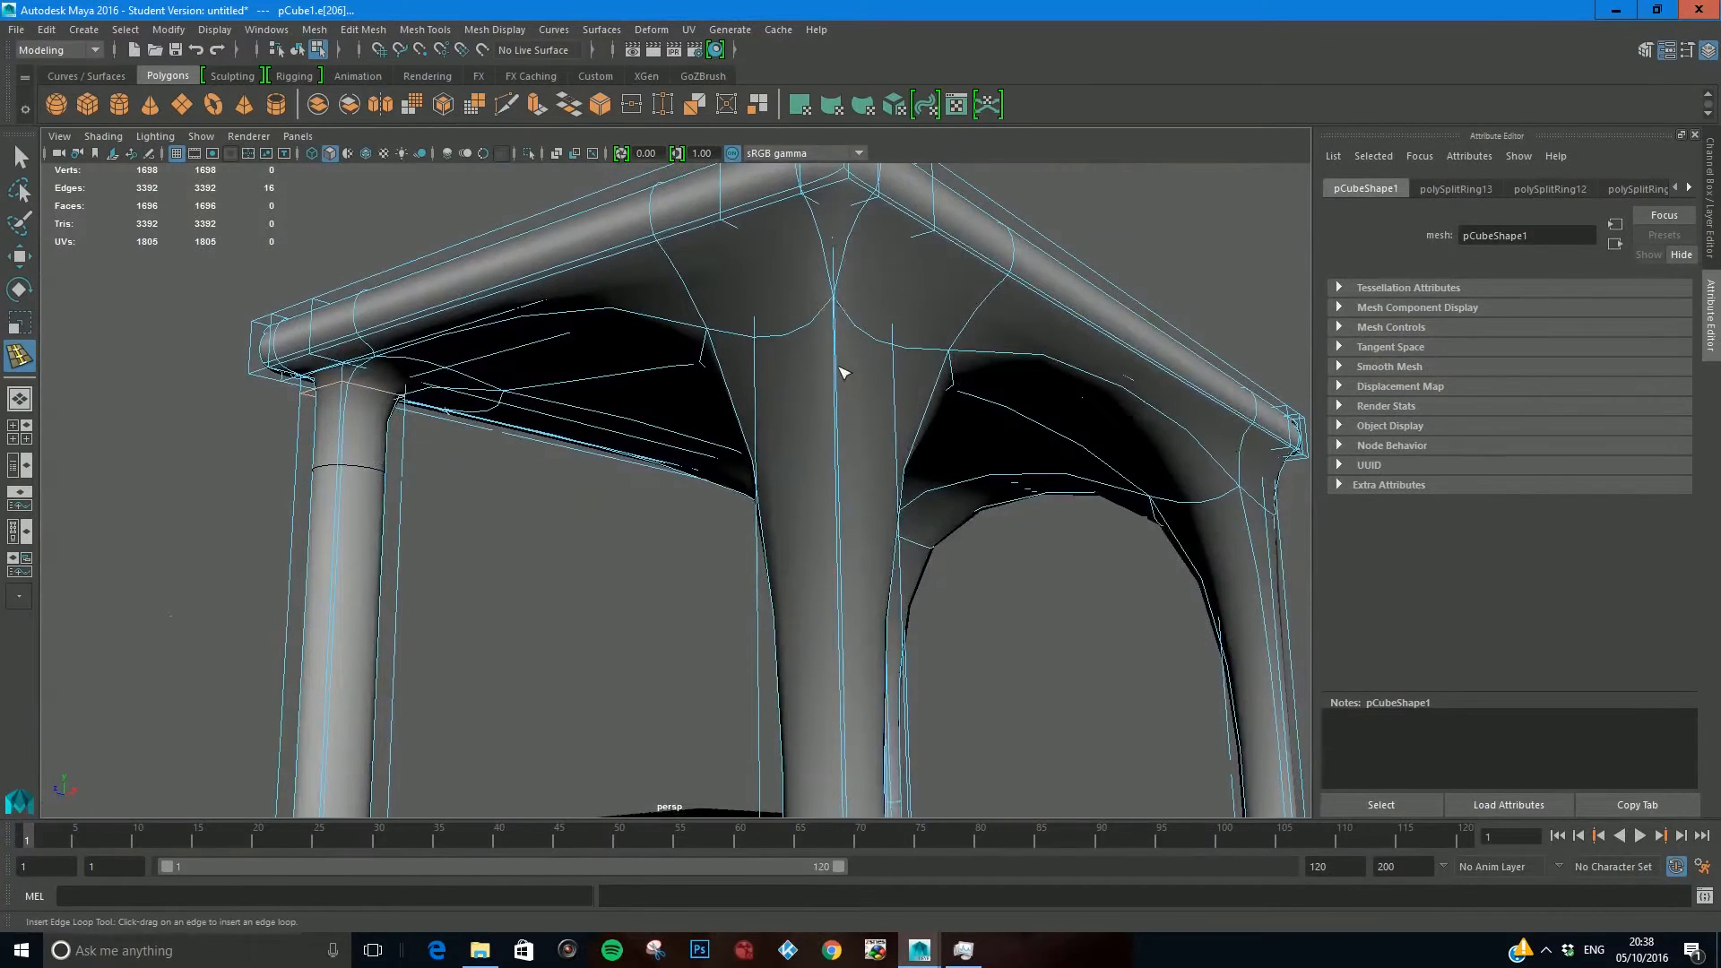
left_click(753, 365)
key("ctrl+z")
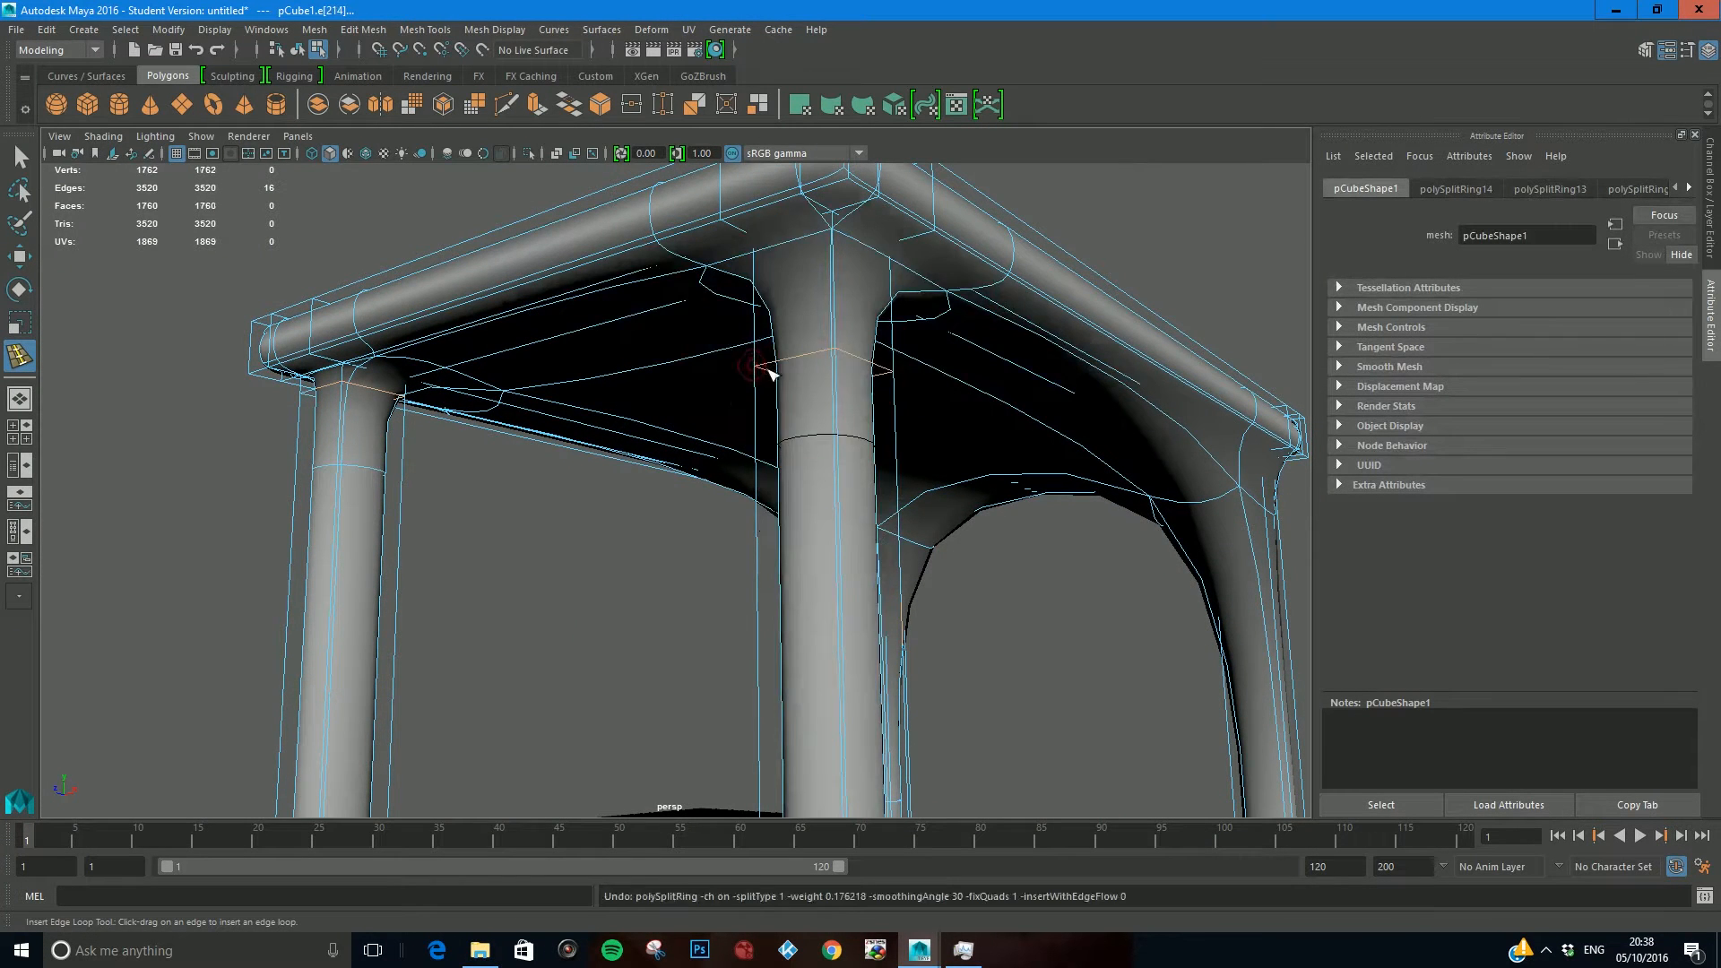
left_click_drag(754, 368, 757, 336)
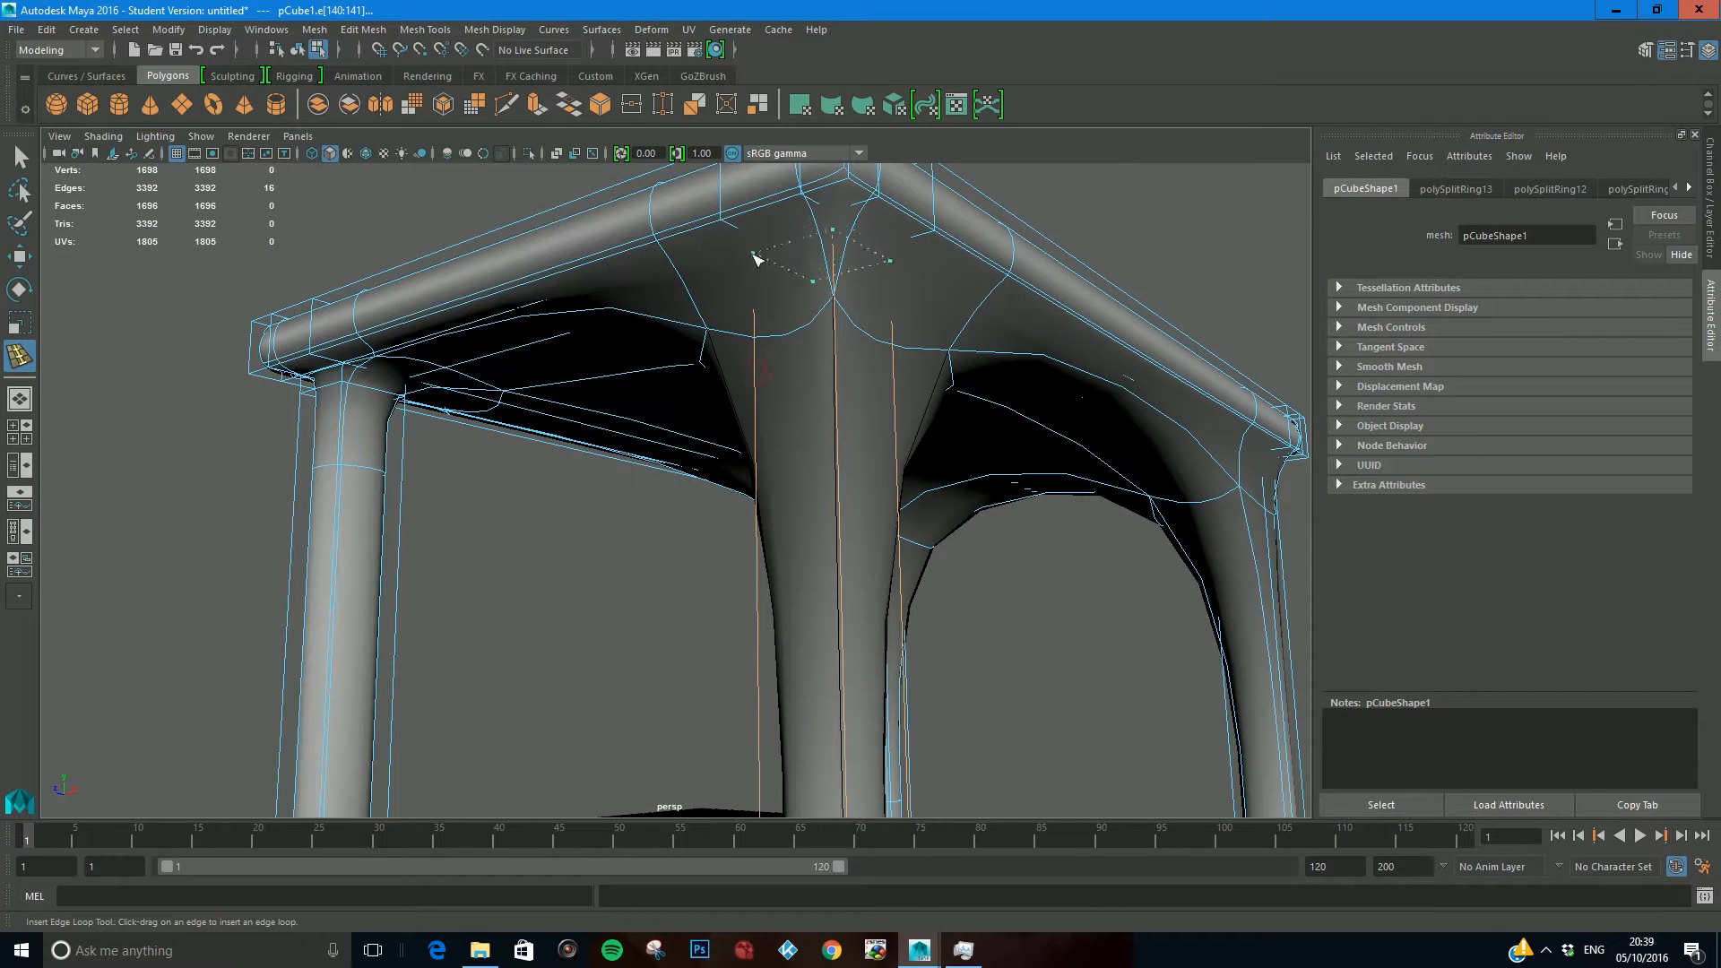
left_click_drag(755, 271, 801, 294)
Step: Insert matching edge loops near the tops of the remaining two legs
left_click_drag(960, 316, 769, 341, "alt")
left_click_drag(1103, 501, 1106, 505)
left_click_drag(1098, 392, 1103, 416)
Step: Insert a horizontal edge loop around the outer sides of the tabletop
left_click_drag(717, 490, 568, 461, "alt")
left_click_drag(412, 371, 409, 417, "alt")
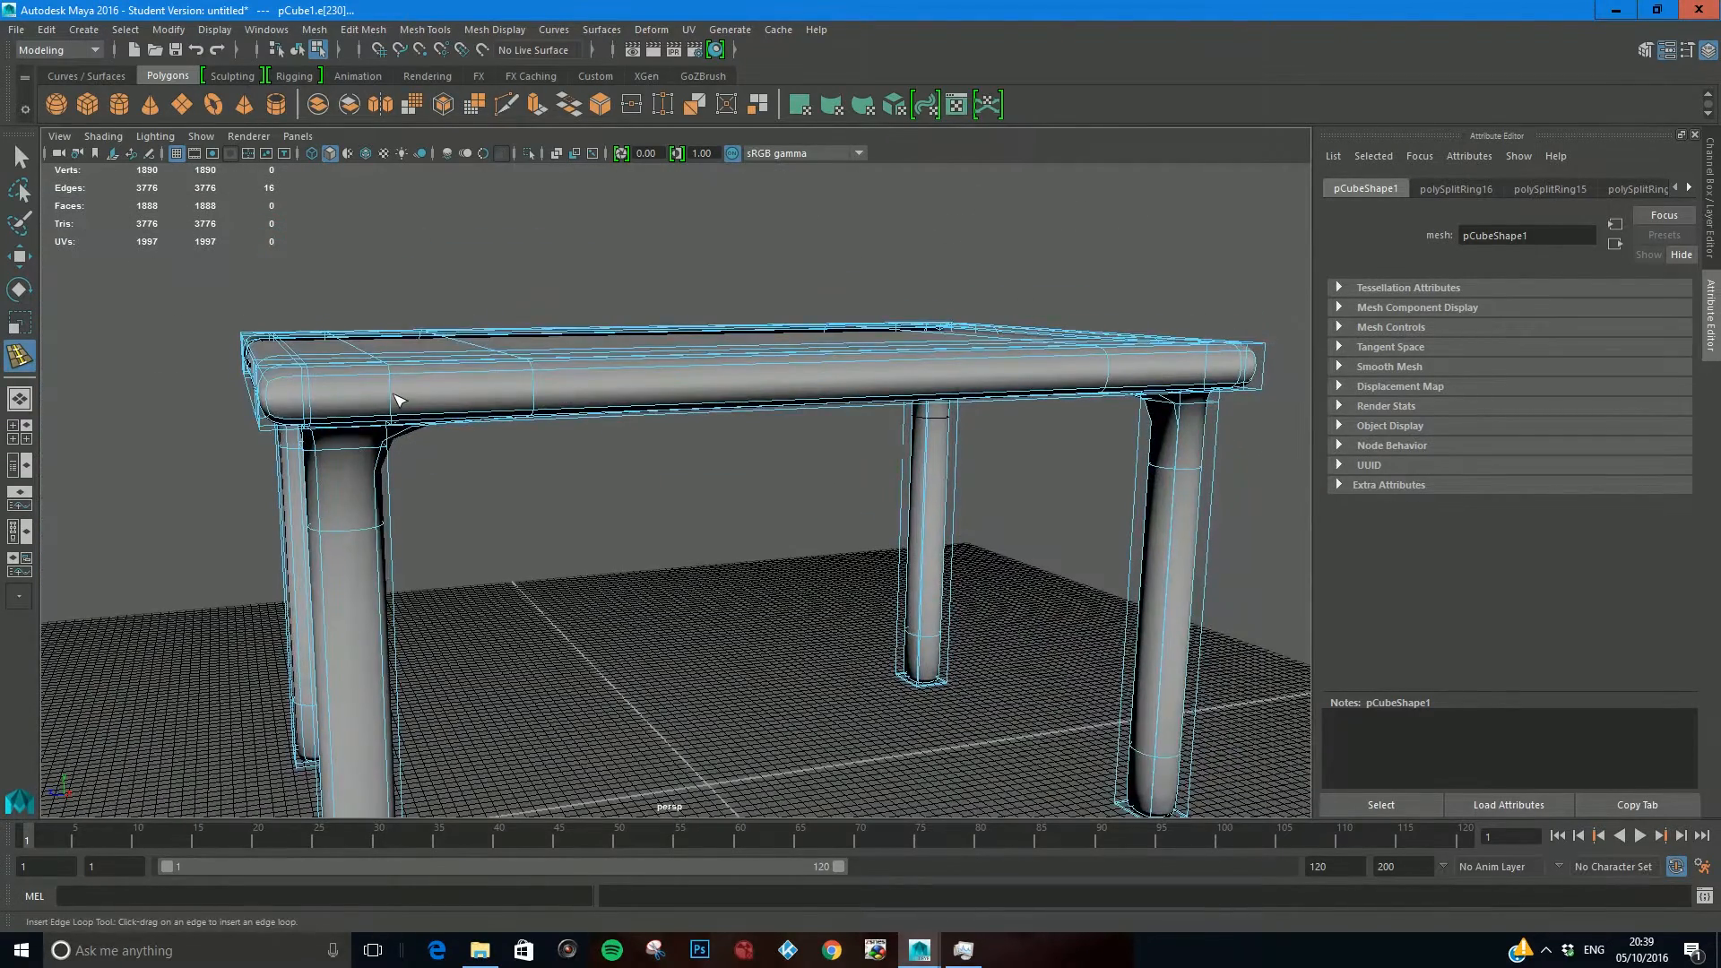
left_click(394, 399)
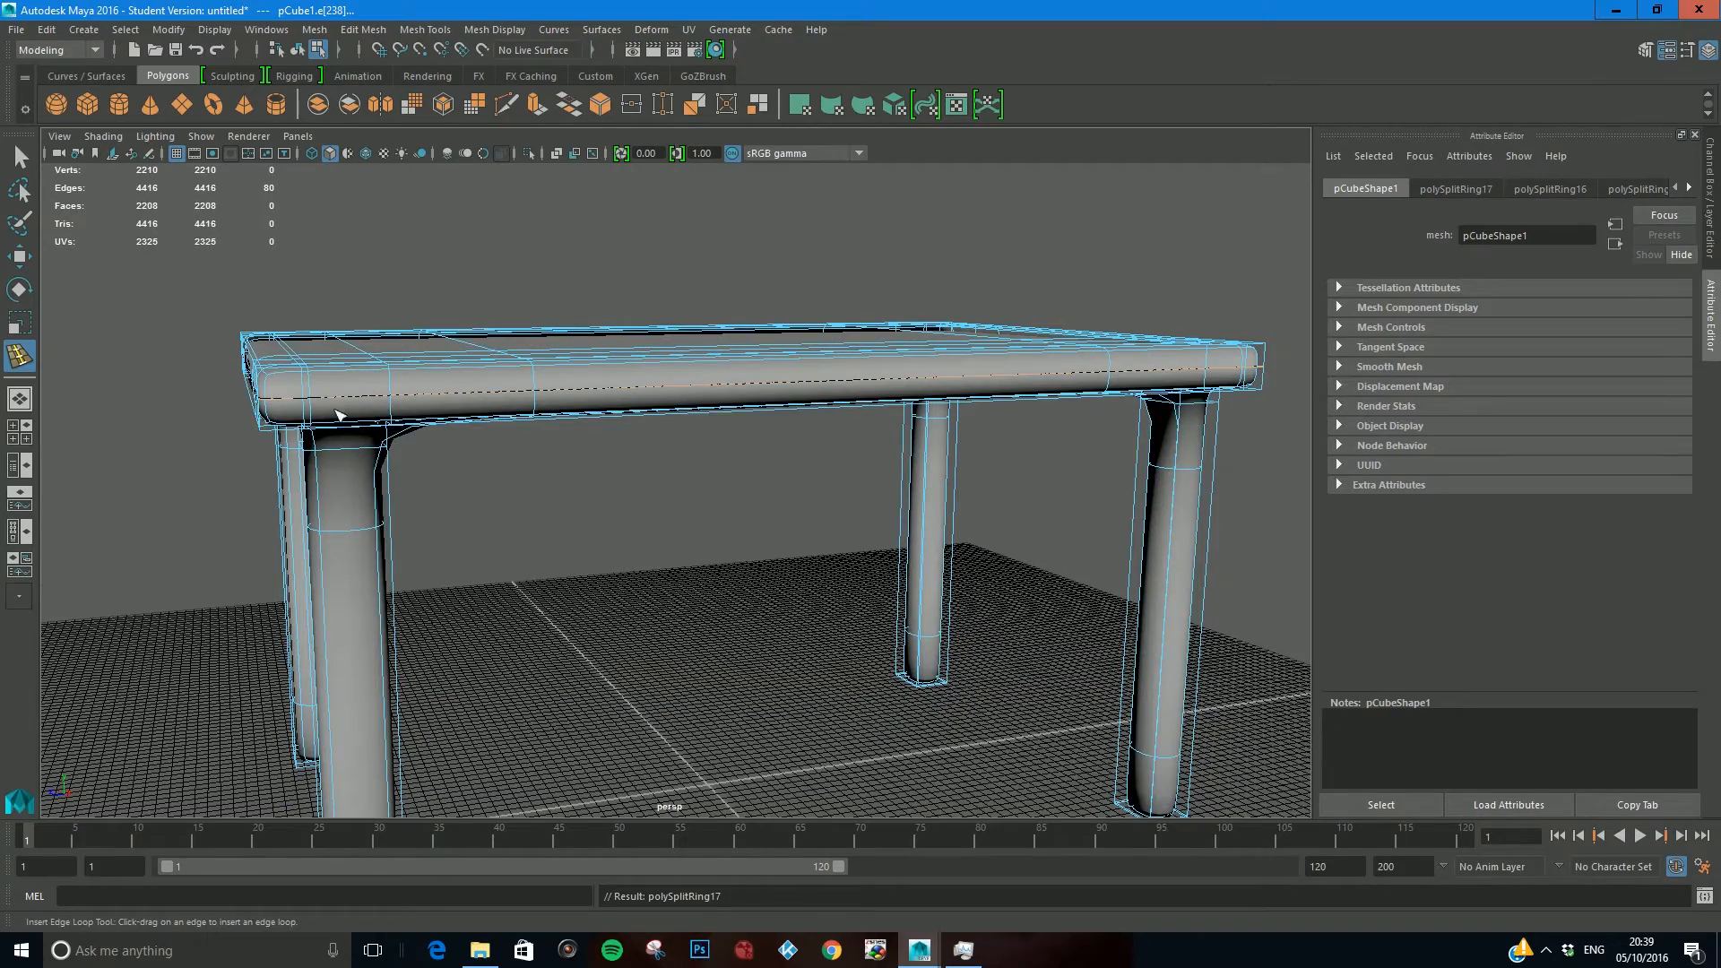
left_click_drag(333, 421, 438, 432, "alt")
left_click_drag(215, 484, 560, 502, "alt")
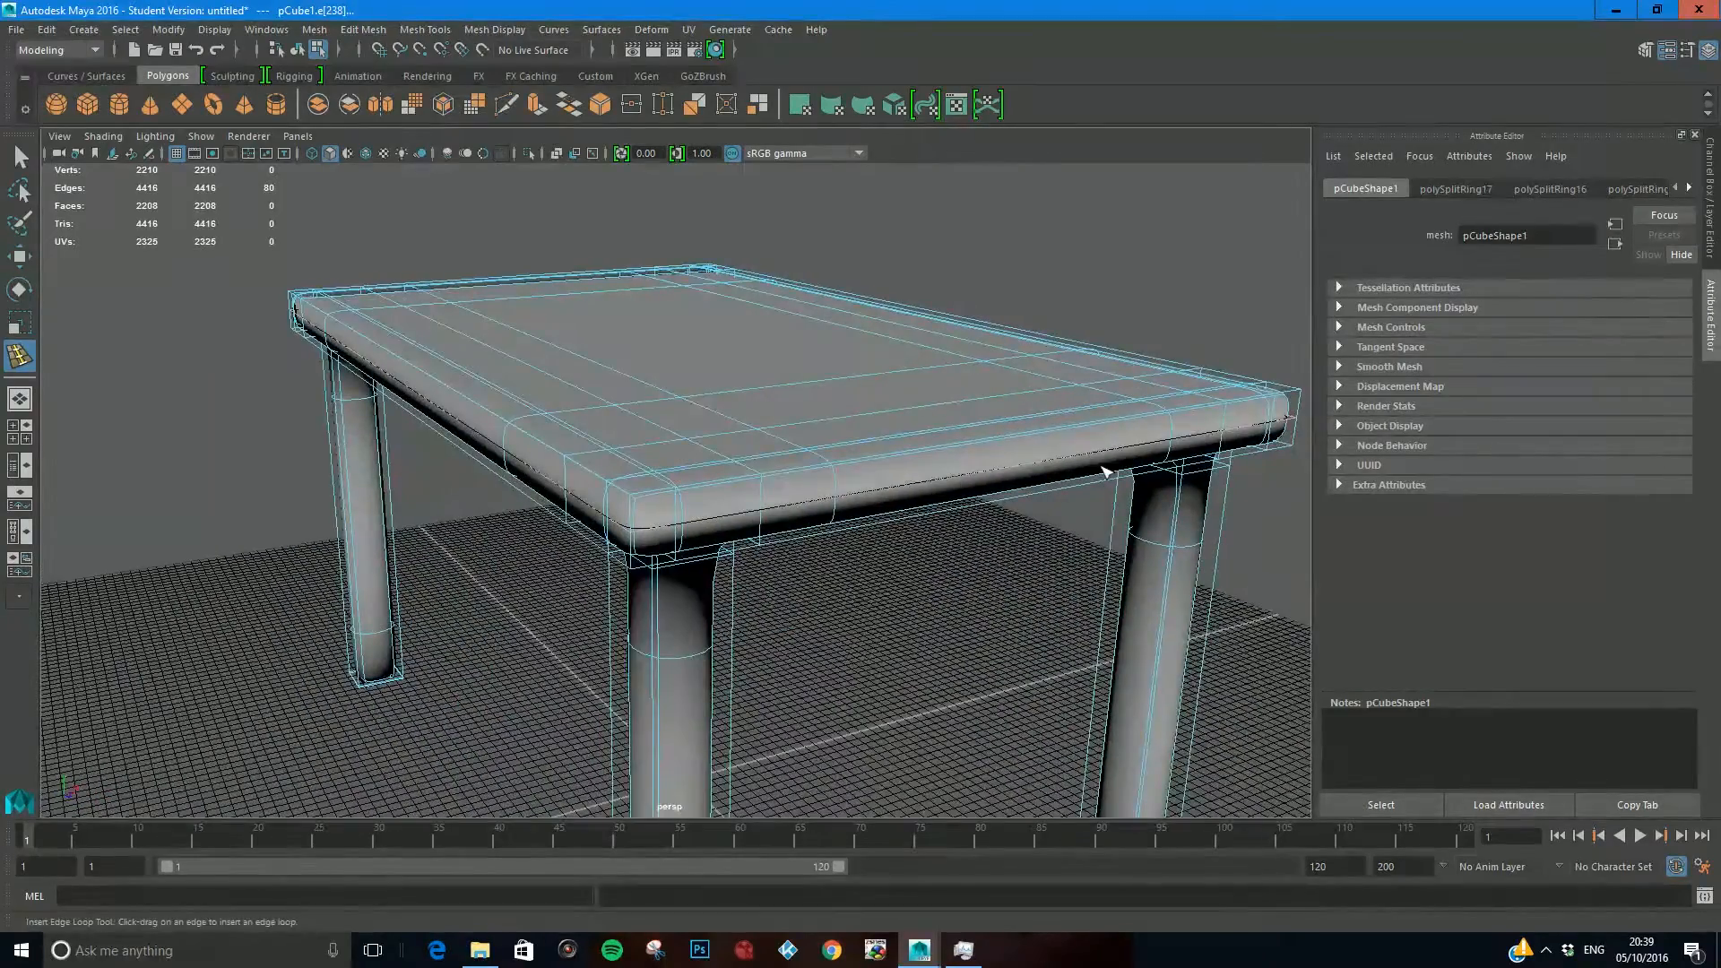
Step: Insert further edge loops close to the tabletop's outer borders to sharpen its smoothed edges and corners
left_click_drag(852, 499, 969, 453, "alt")
left_click_drag(607, 415, 1027, 439, "alt")
left_click_drag(472, 460, 668, 467, "alt")
middle_click_drag(296, 515, 430, 489, "alt")
left_click_drag(424, 484, 656, 513)
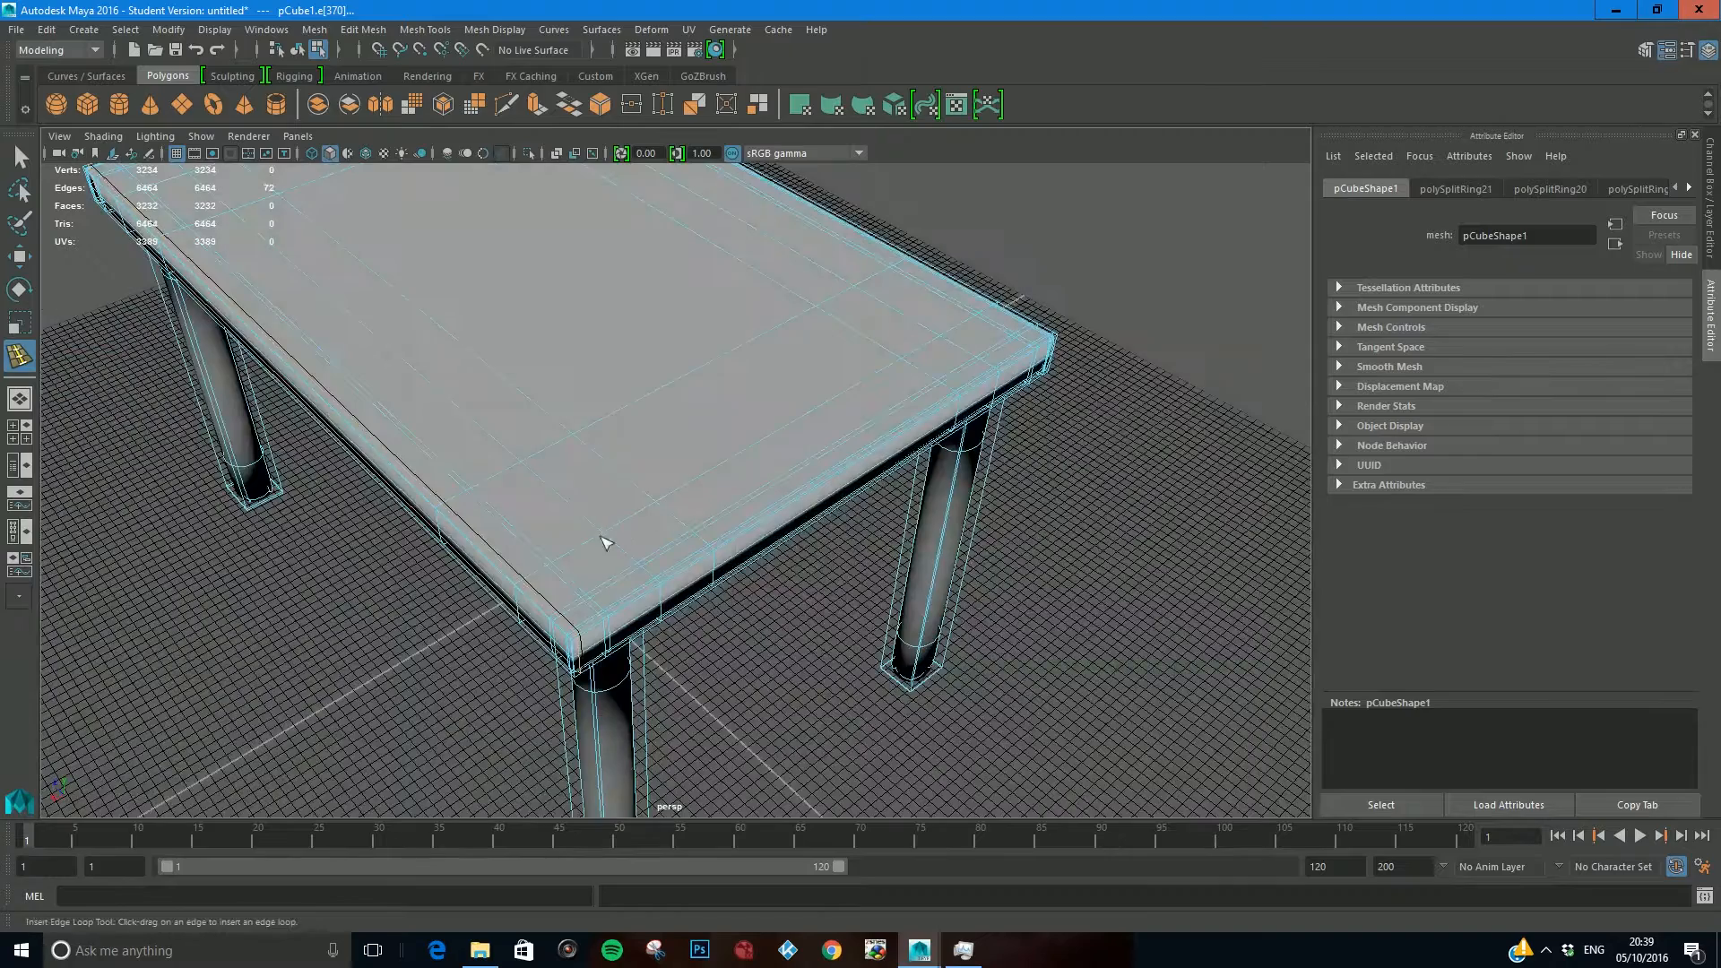
Step: Leave the edge loop tool, return to object mode, deselect the table and examine its underside and leg joints
double_click(20, 157)
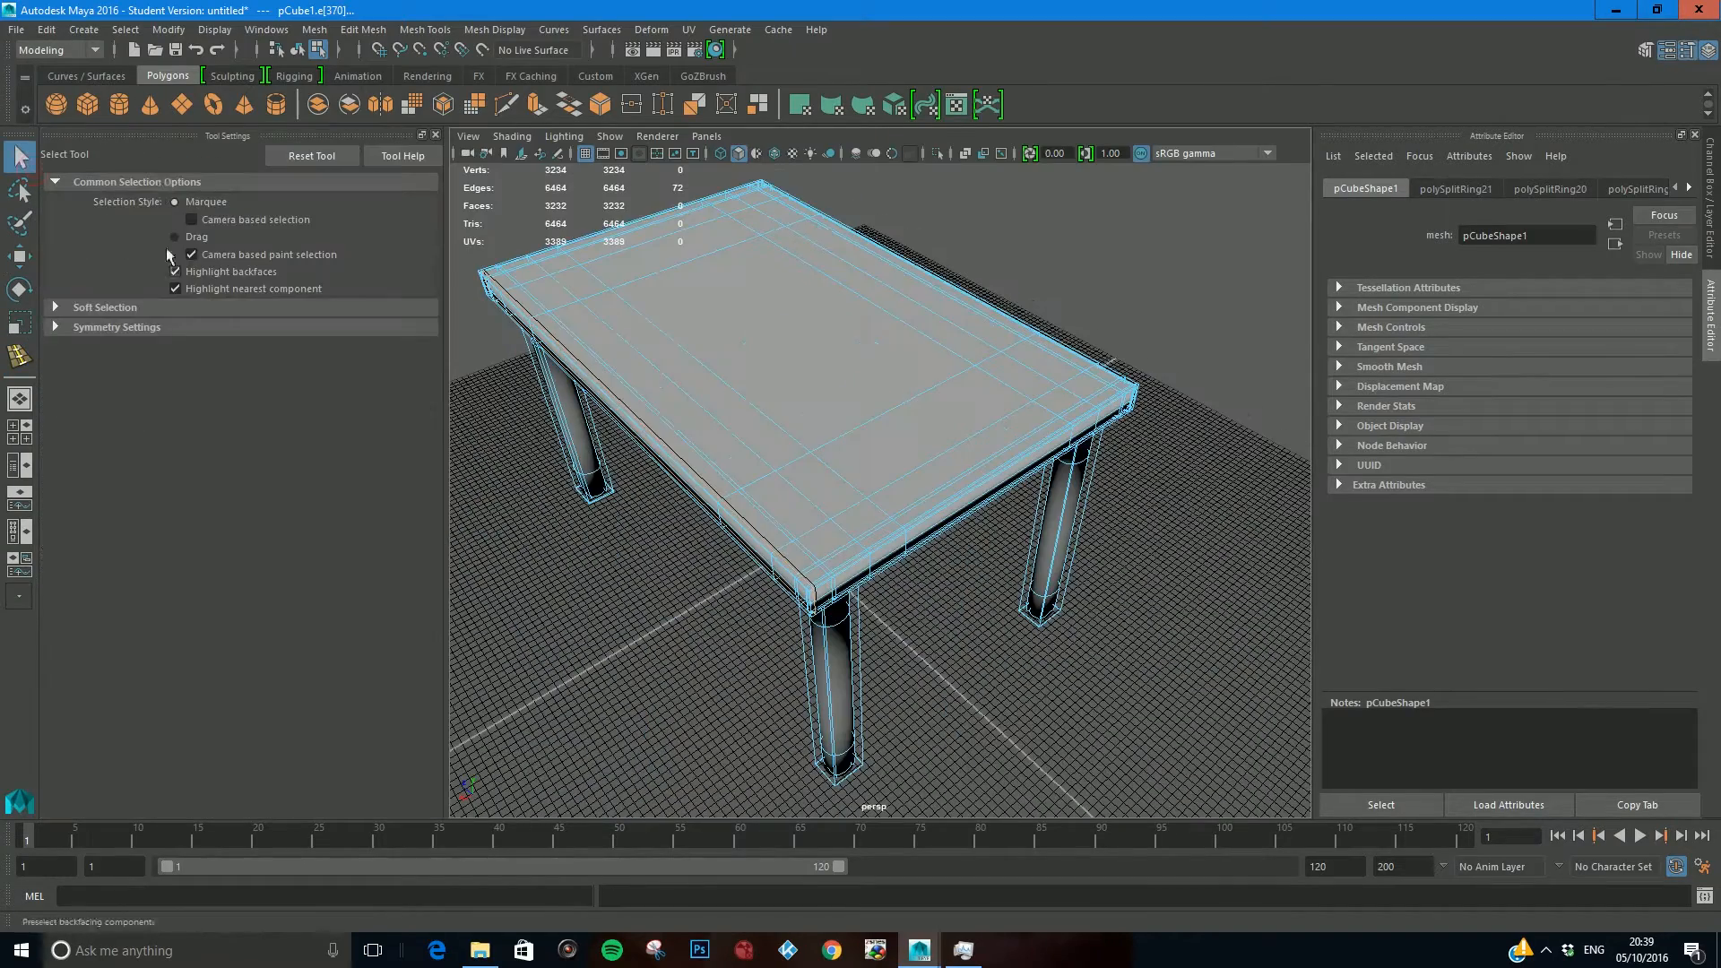
left_click(435, 136)
right_click_drag(410, 306, 437, 345)
left_click_drag(470, 497, 510, 395, "alt")
left_click(788, 564)
left_click_drag(720, 580, 710, 490, "alt")
left_click_drag(763, 463, 595, 412, "alt")
middle_click_drag(596, 411, 401, 285, "alt")
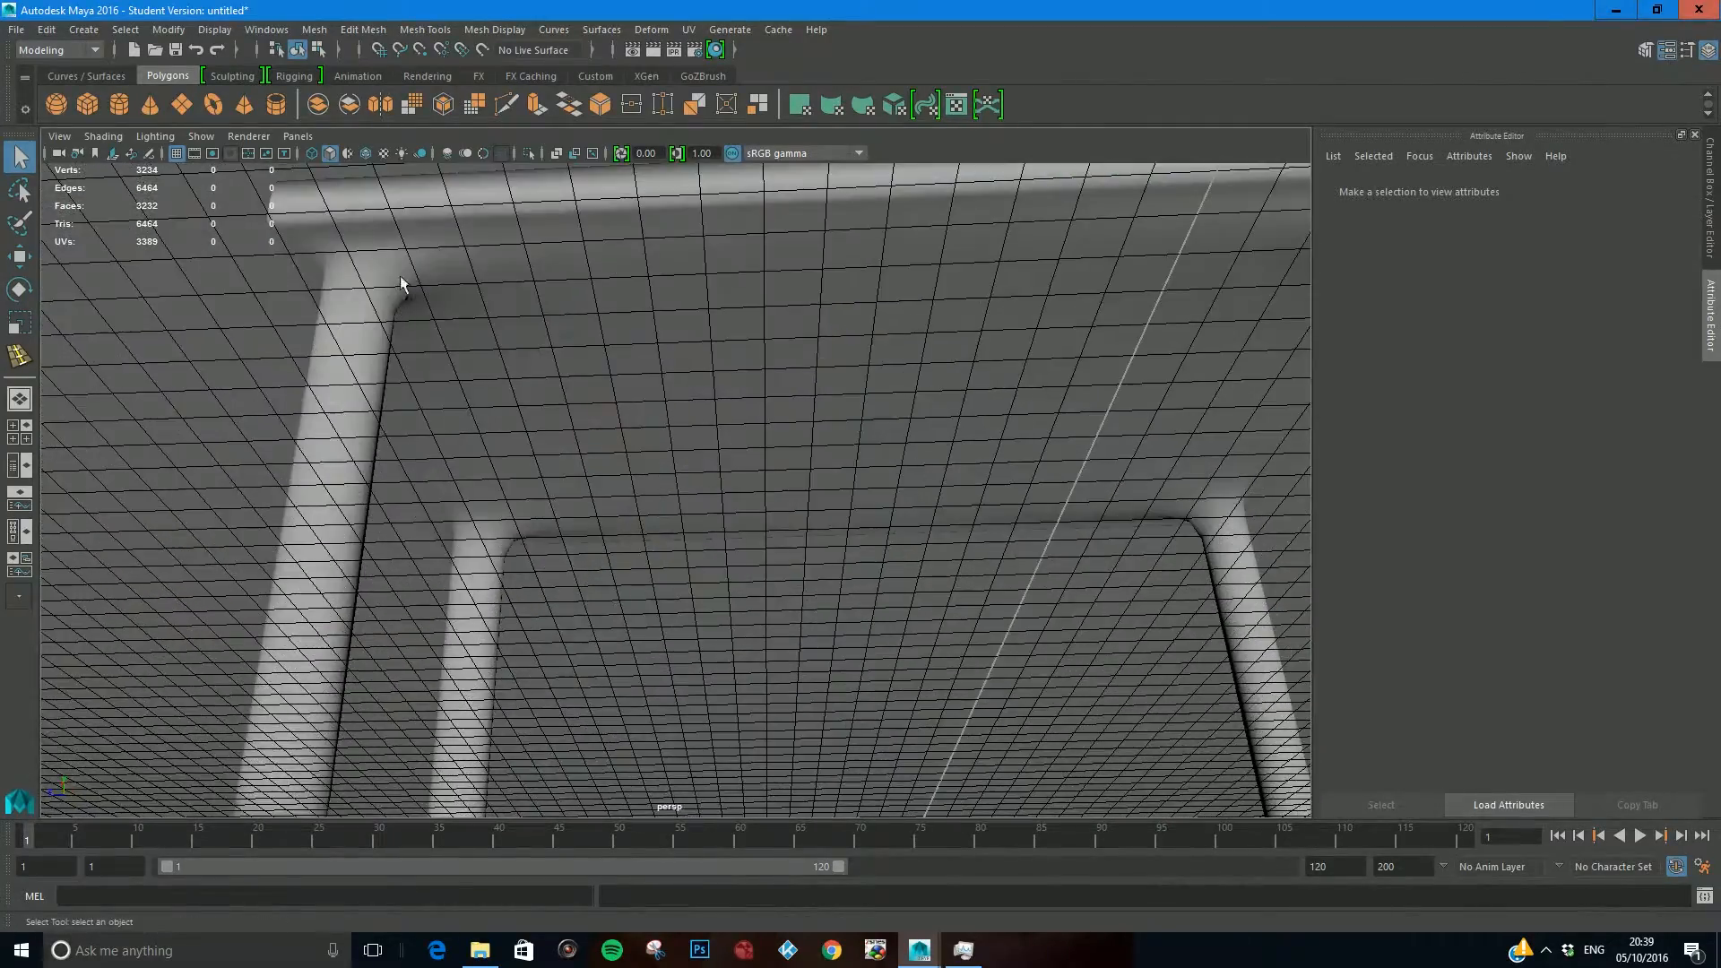
Step: Select the table and insert an edge loop running lengthwise through a leg from its bottom edge
left_click_drag(407, 302, 914, 426, "alt")
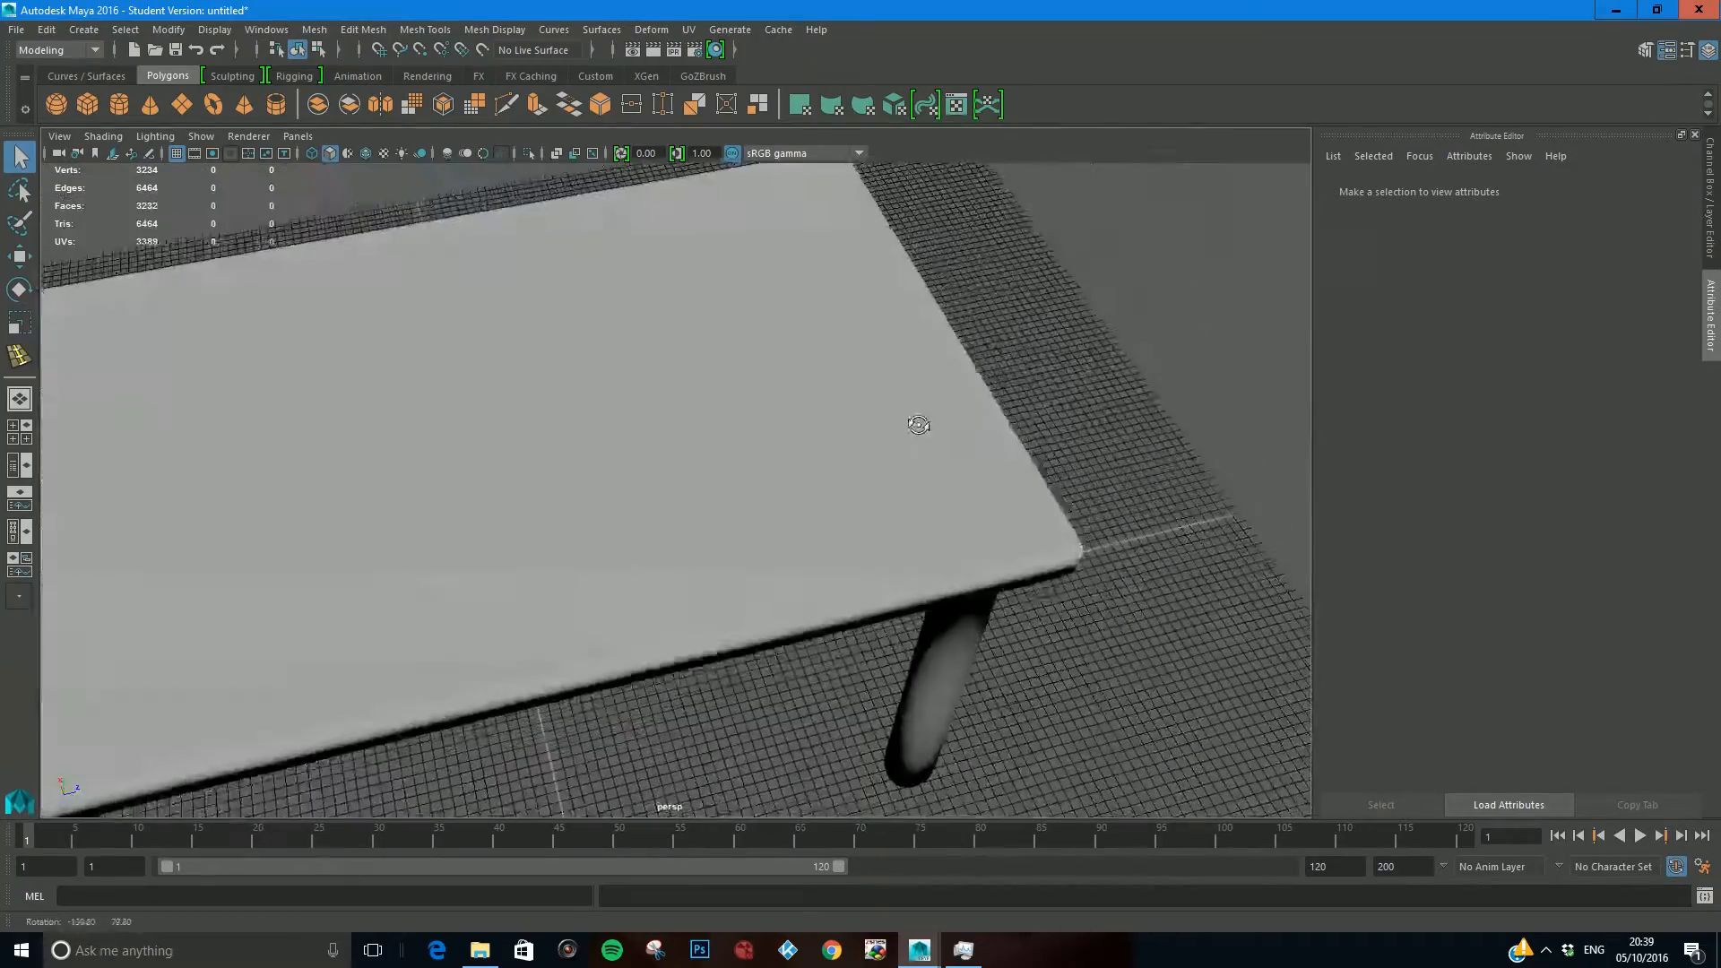
middle_click_drag(914, 426, 693, 403, "alt")
left_click_drag(692, 402, 695, 461, "alt")
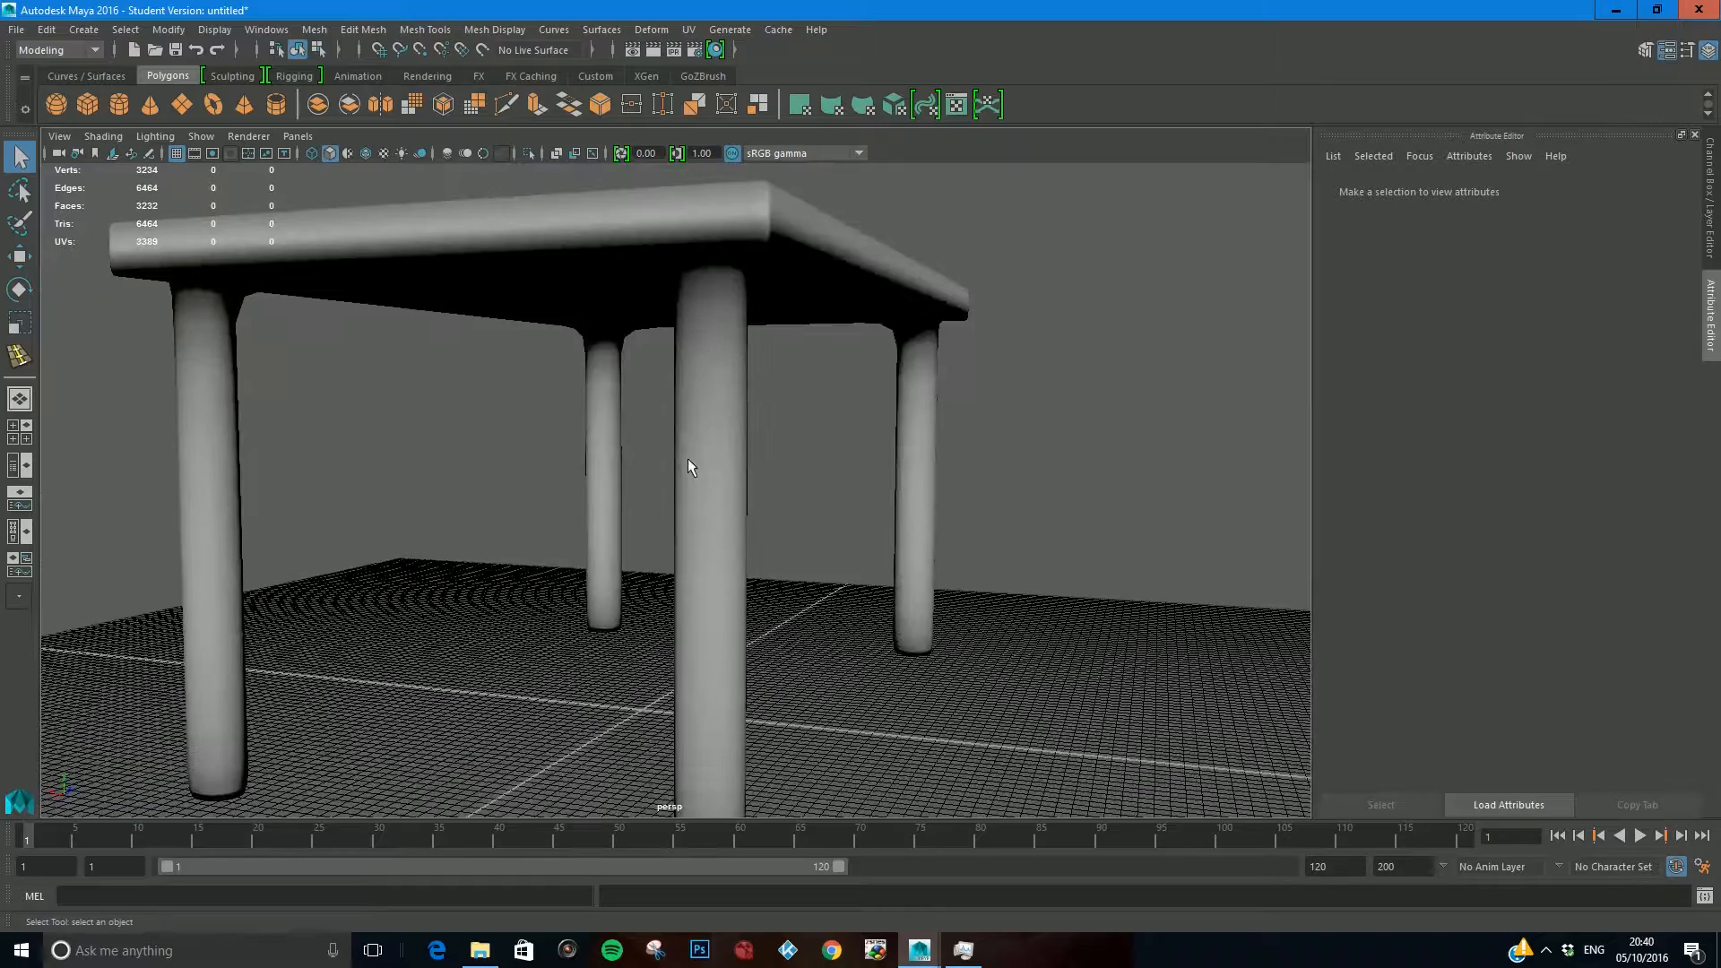
left_click(694, 454)
left_click(693, 447)
left_click_drag(739, 492, 632, 463, "alt")
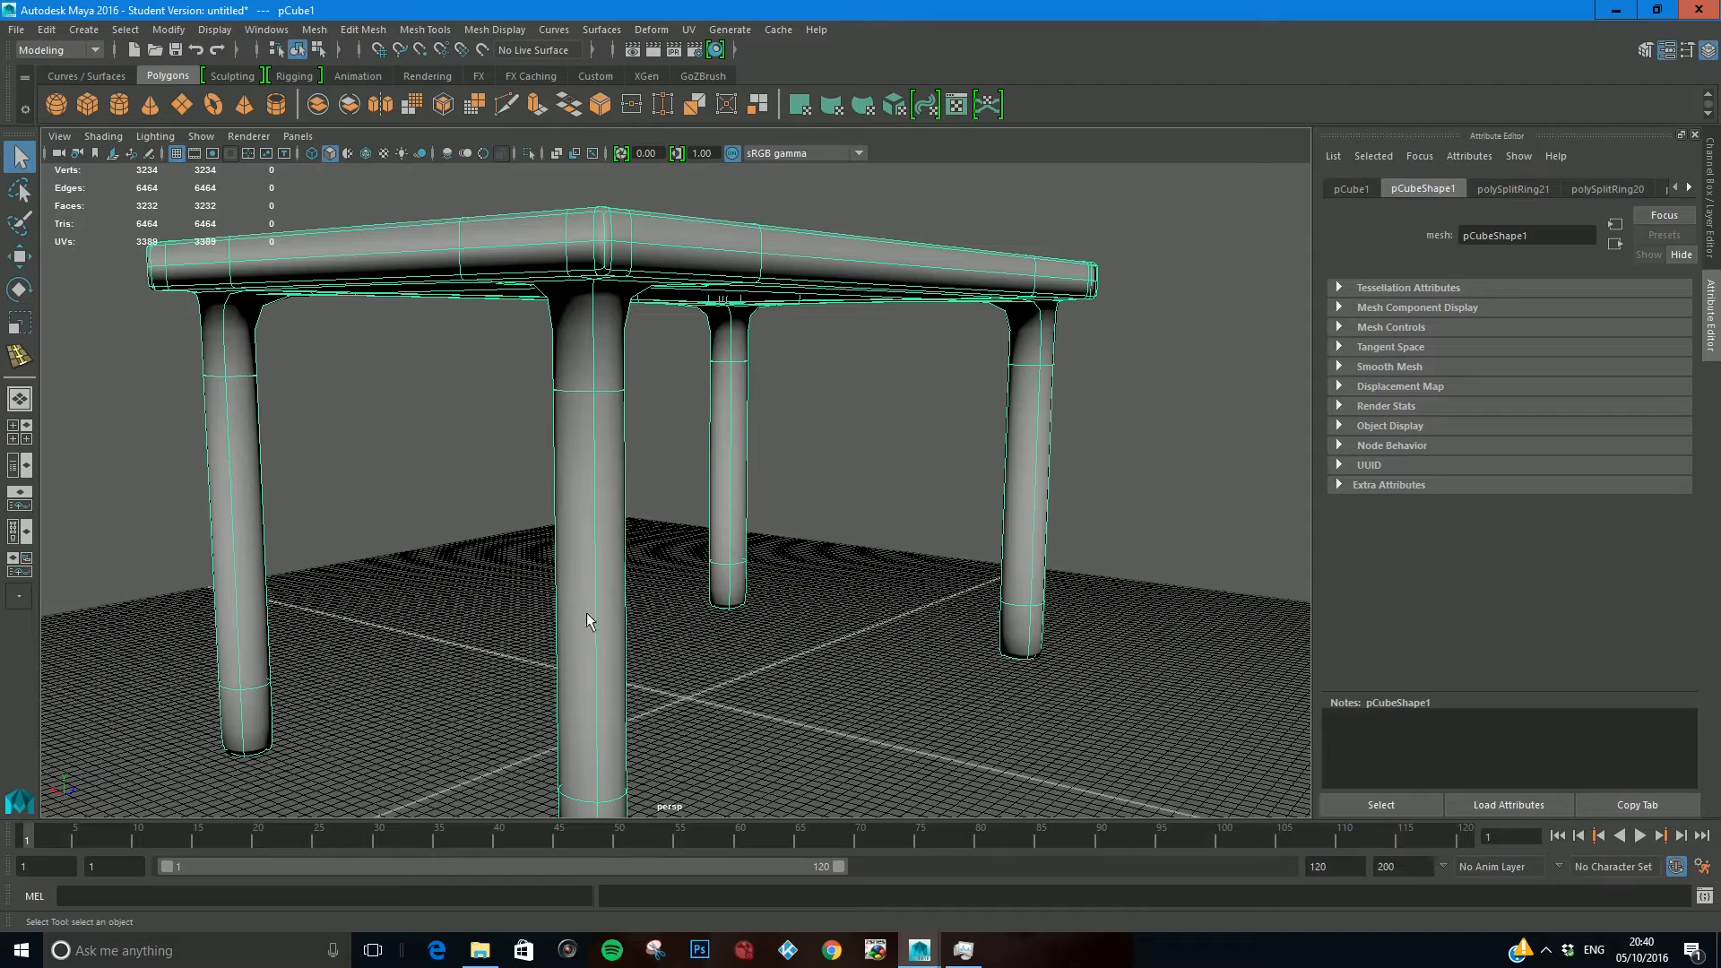
left_click(404, 30)
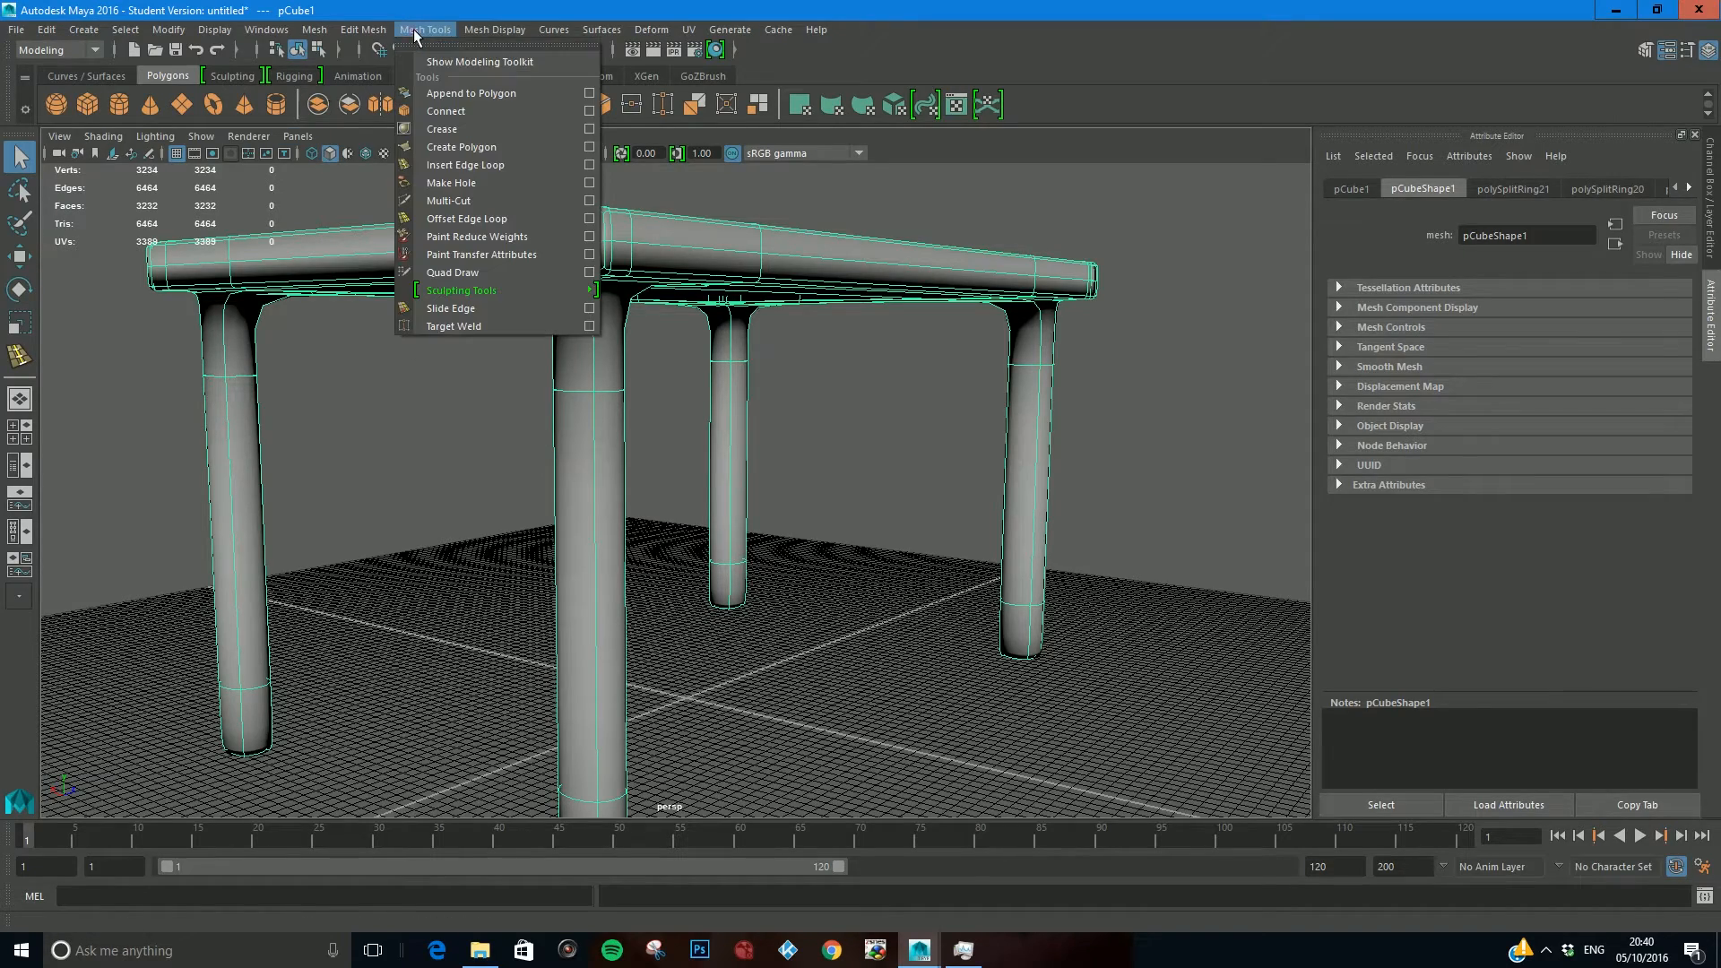
left_click(448, 145)
left_click_drag(625, 395, 553, 414, "alt")
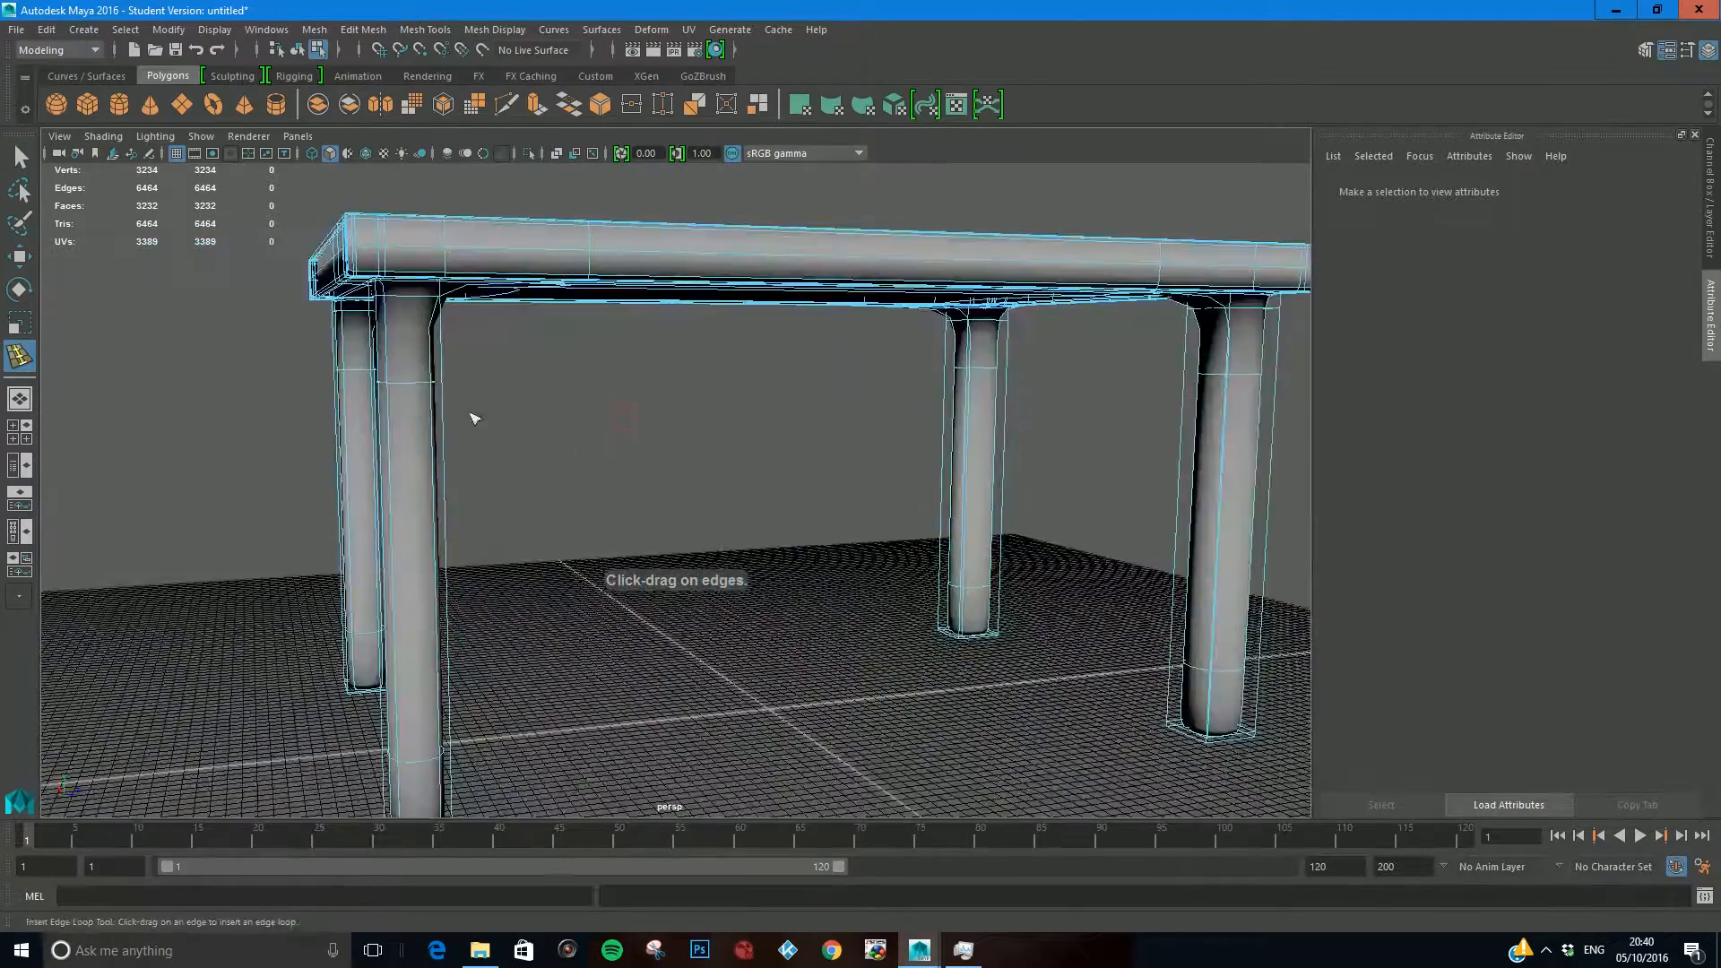
left_click(412, 385)
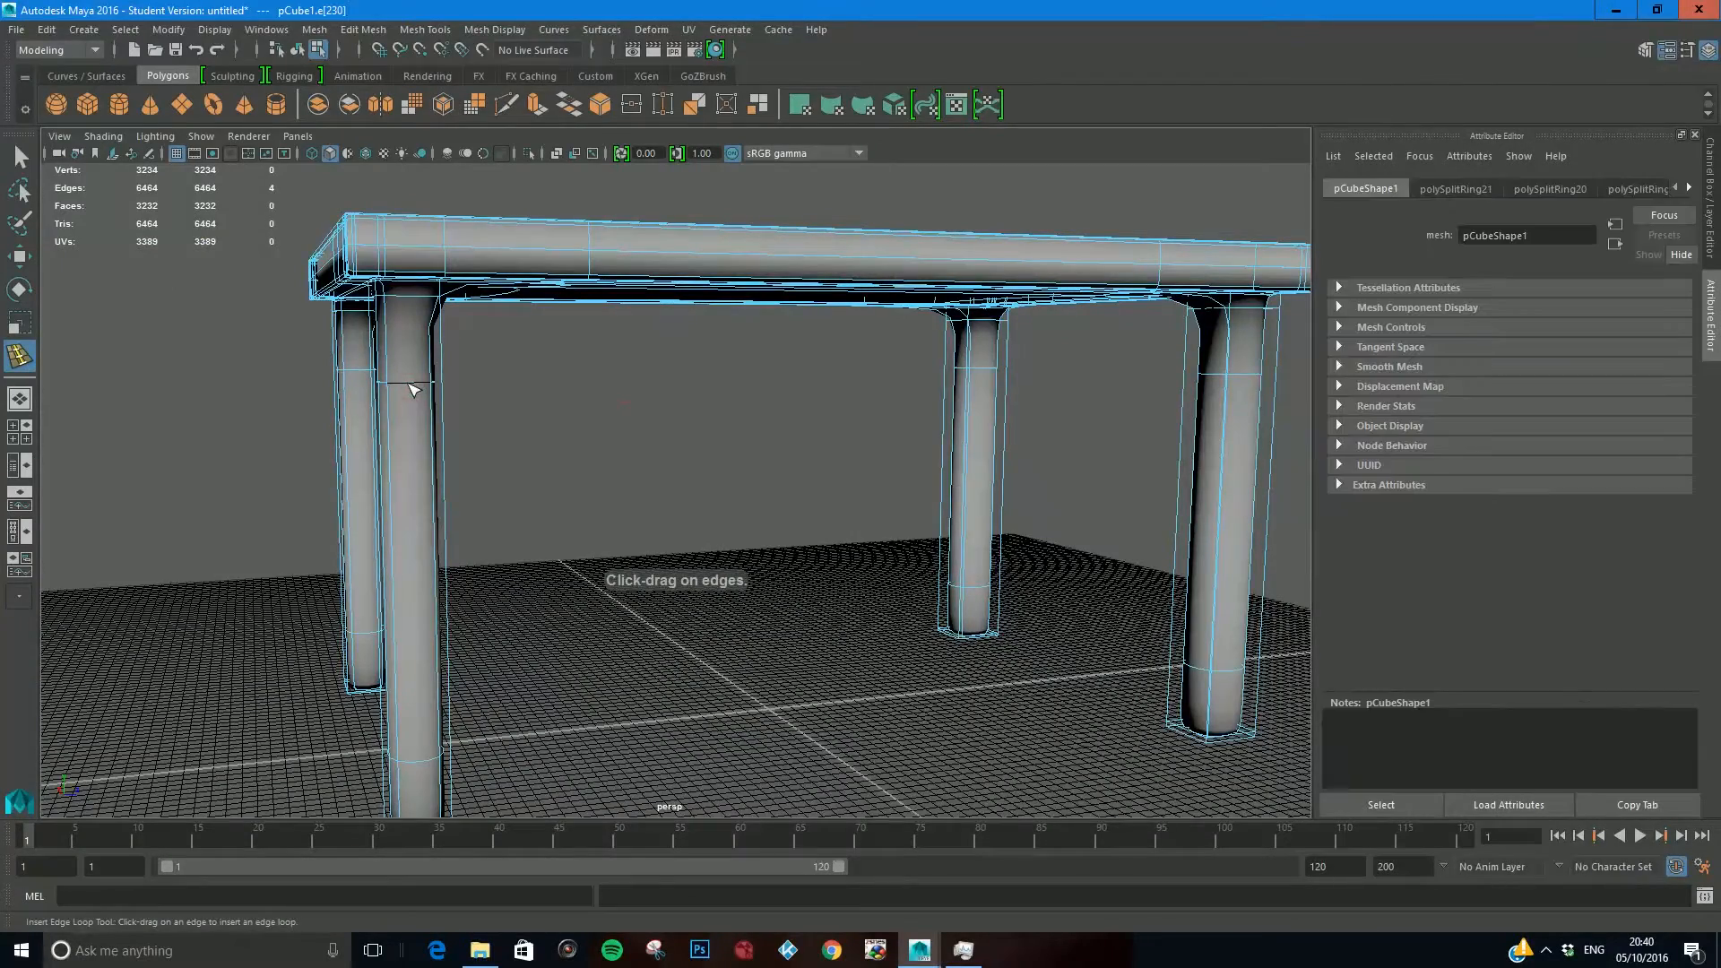
left_click_drag(411, 405, 459, 184, "alt")
left_click_drag(457, 575, 460, 703, "alt")
double_click(460, 704)
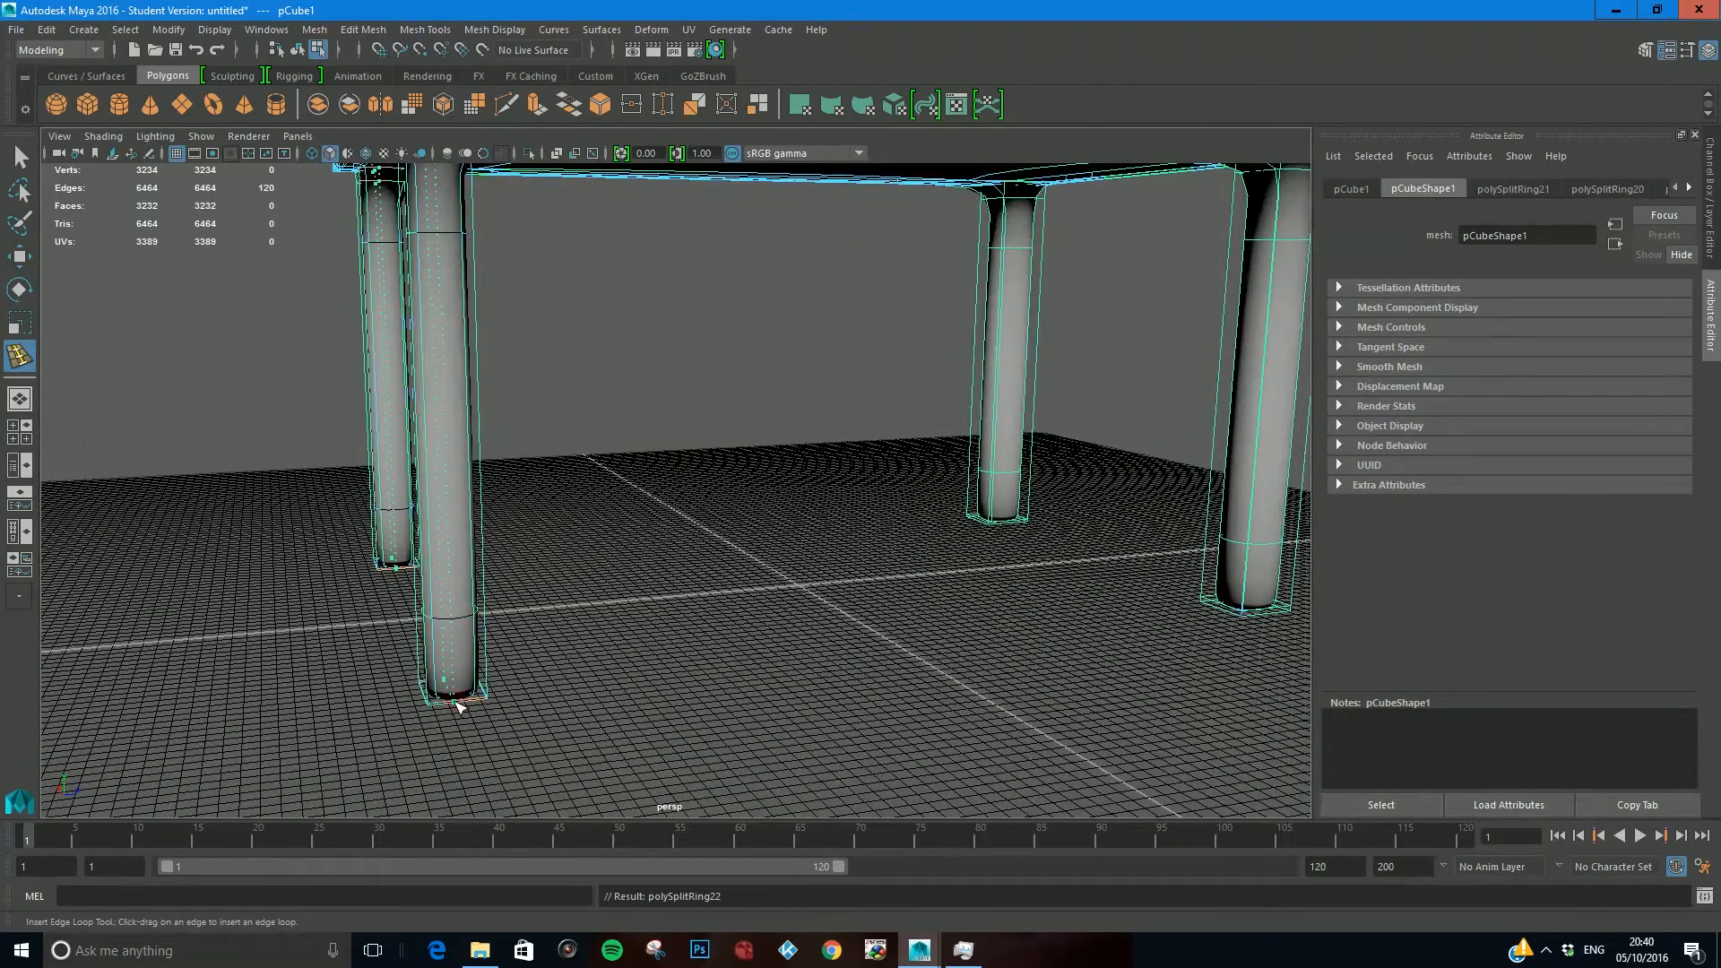
left_click(457, 705)
Step: Insert further lengthwise edge loops through the legs from their bottom edges to square off the smoothed leg ends
left_click_drag(457, 705, 651, 710, "alt")
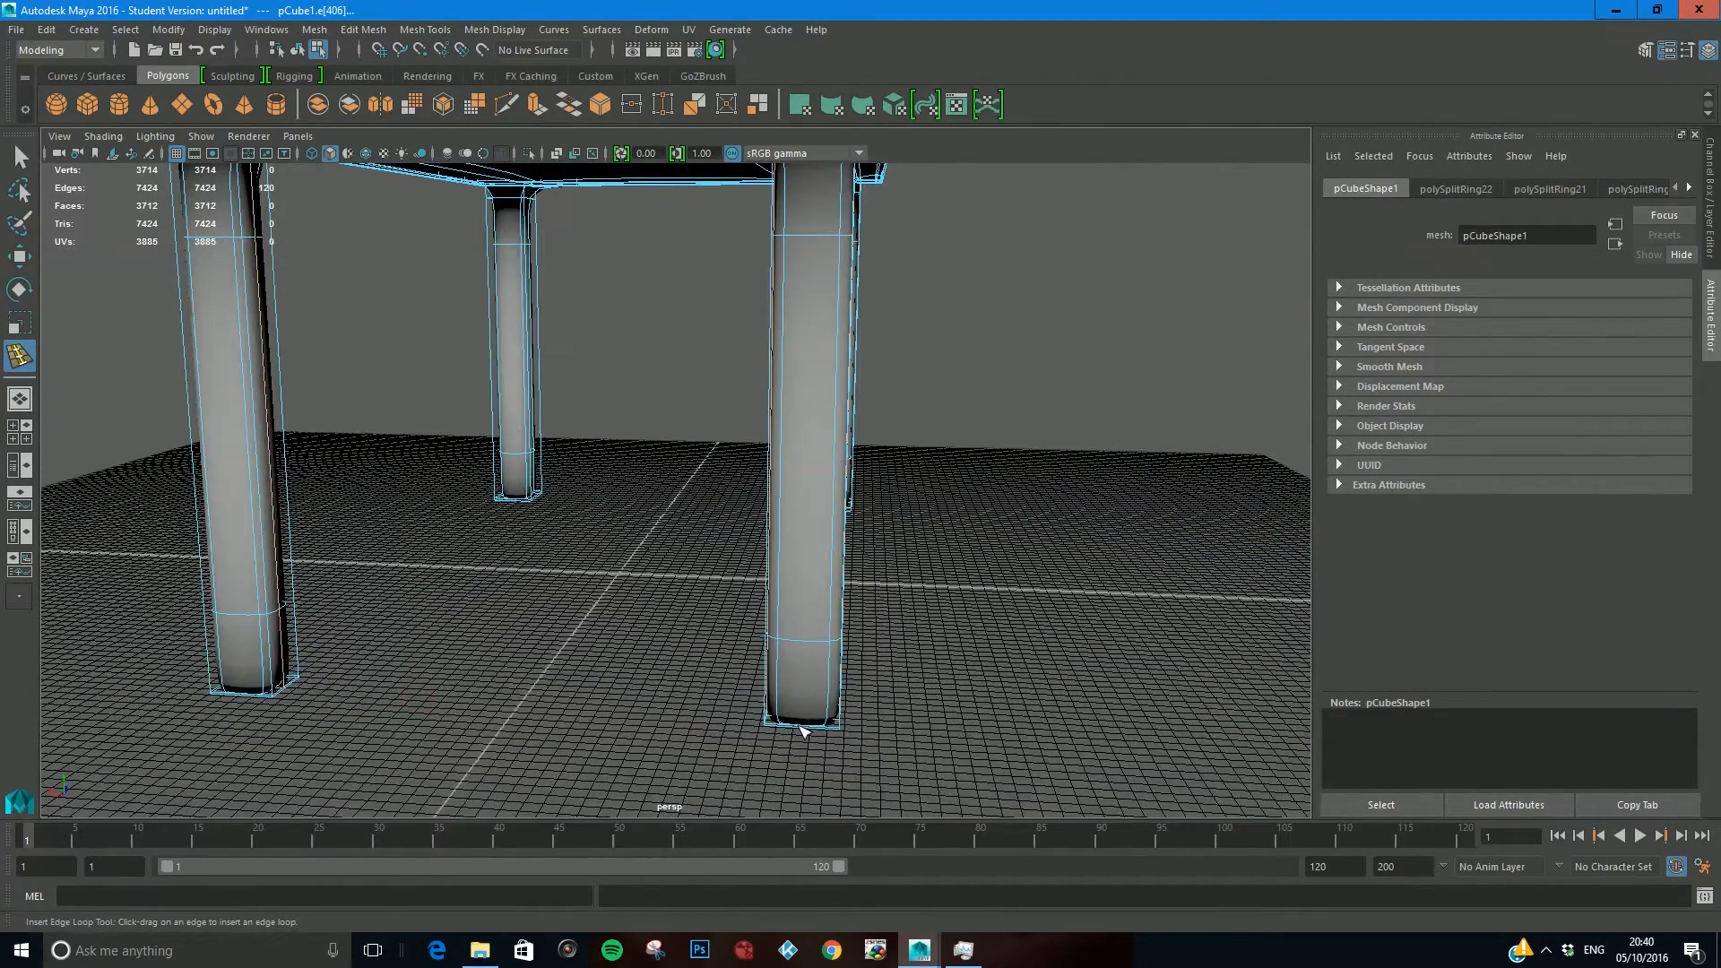
left_click_drag(803, 730, 810, 733)
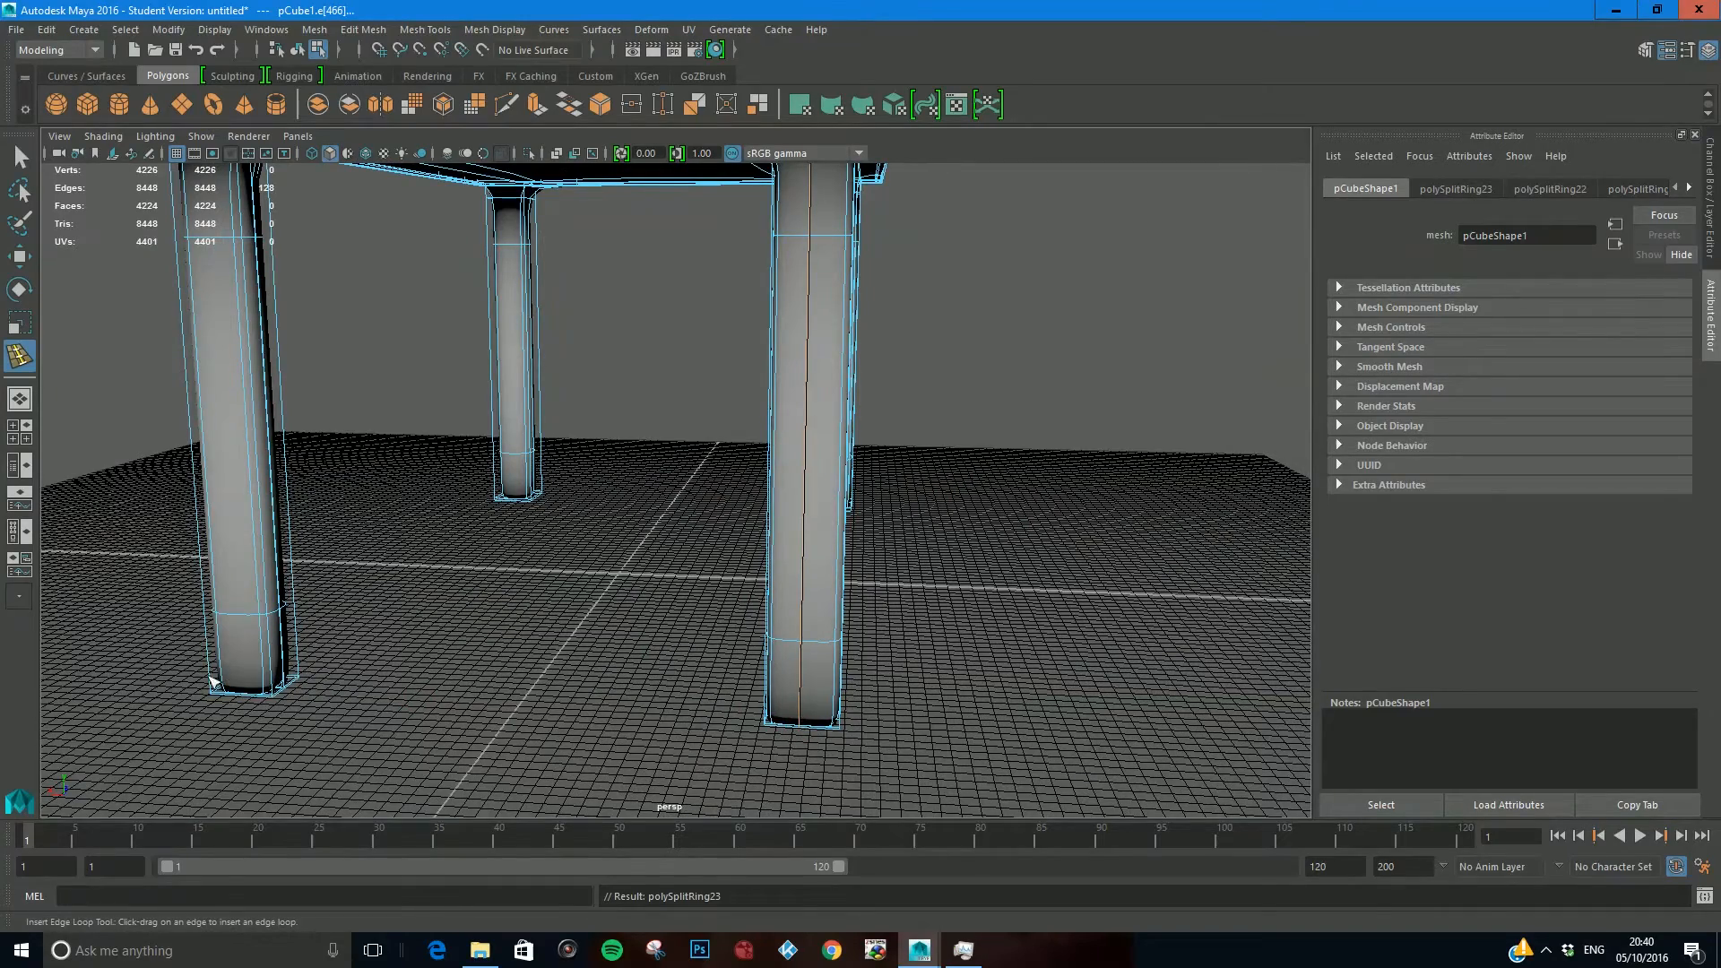
left_click_drag(250, 695, 499, 588)
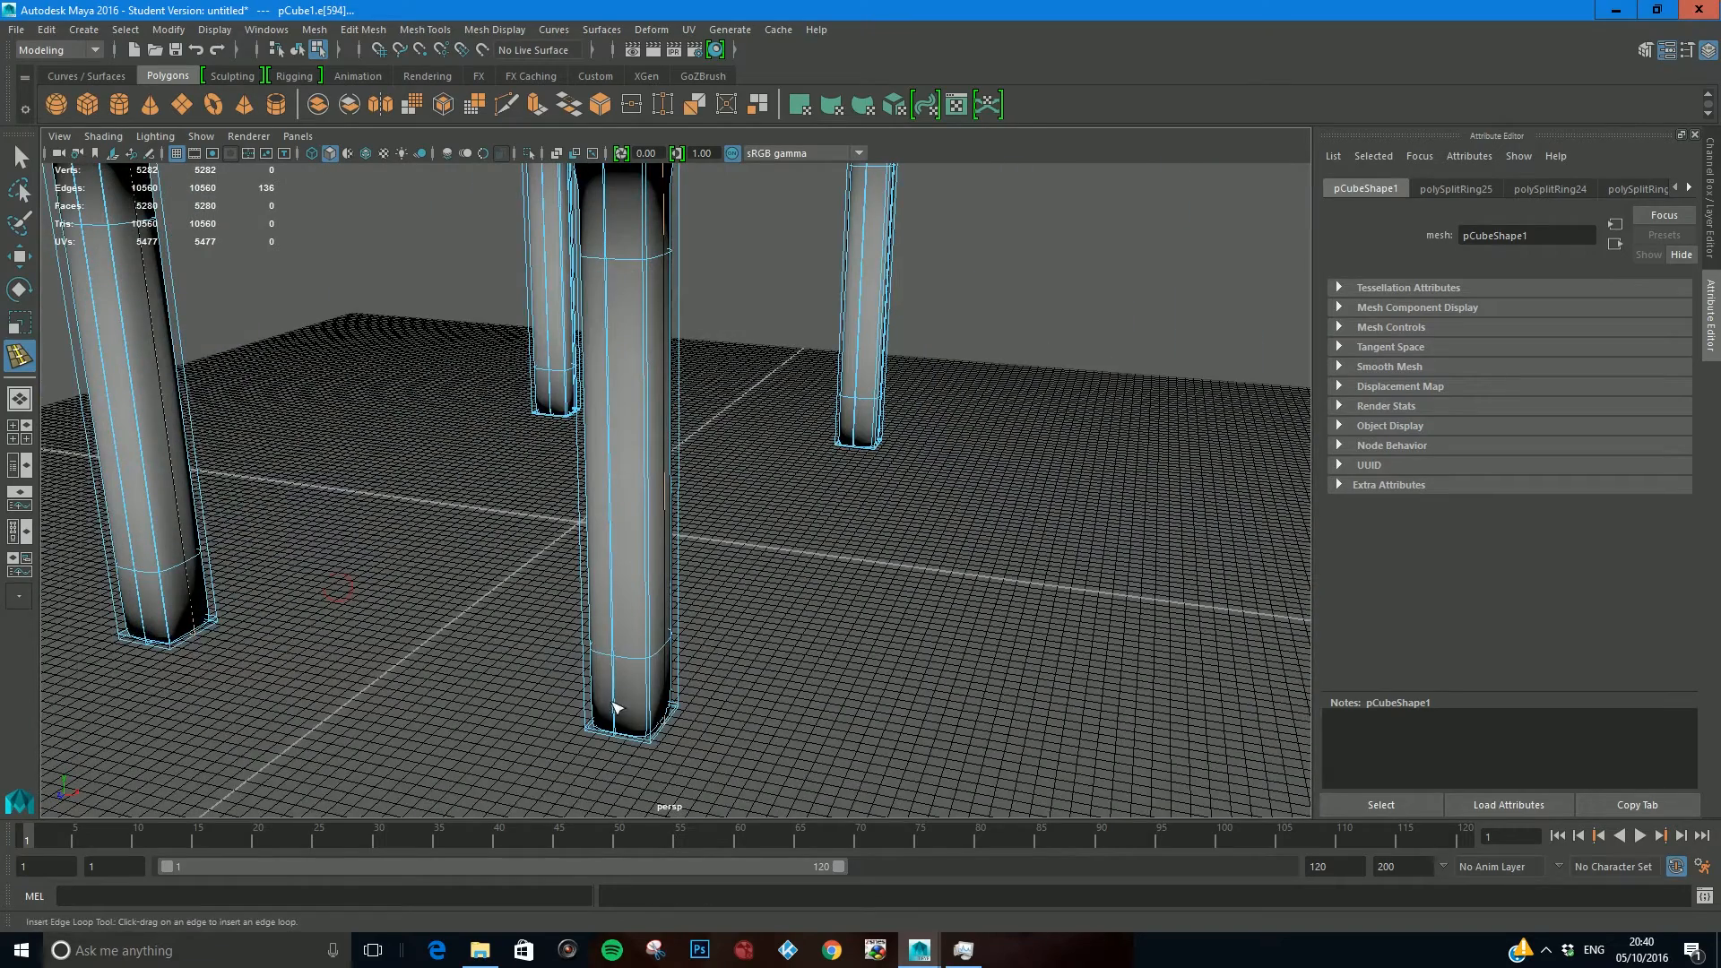
Step: Leave the edge loop tool and return the table to object mode
left_click(20, 157)
right_click(715, 303)
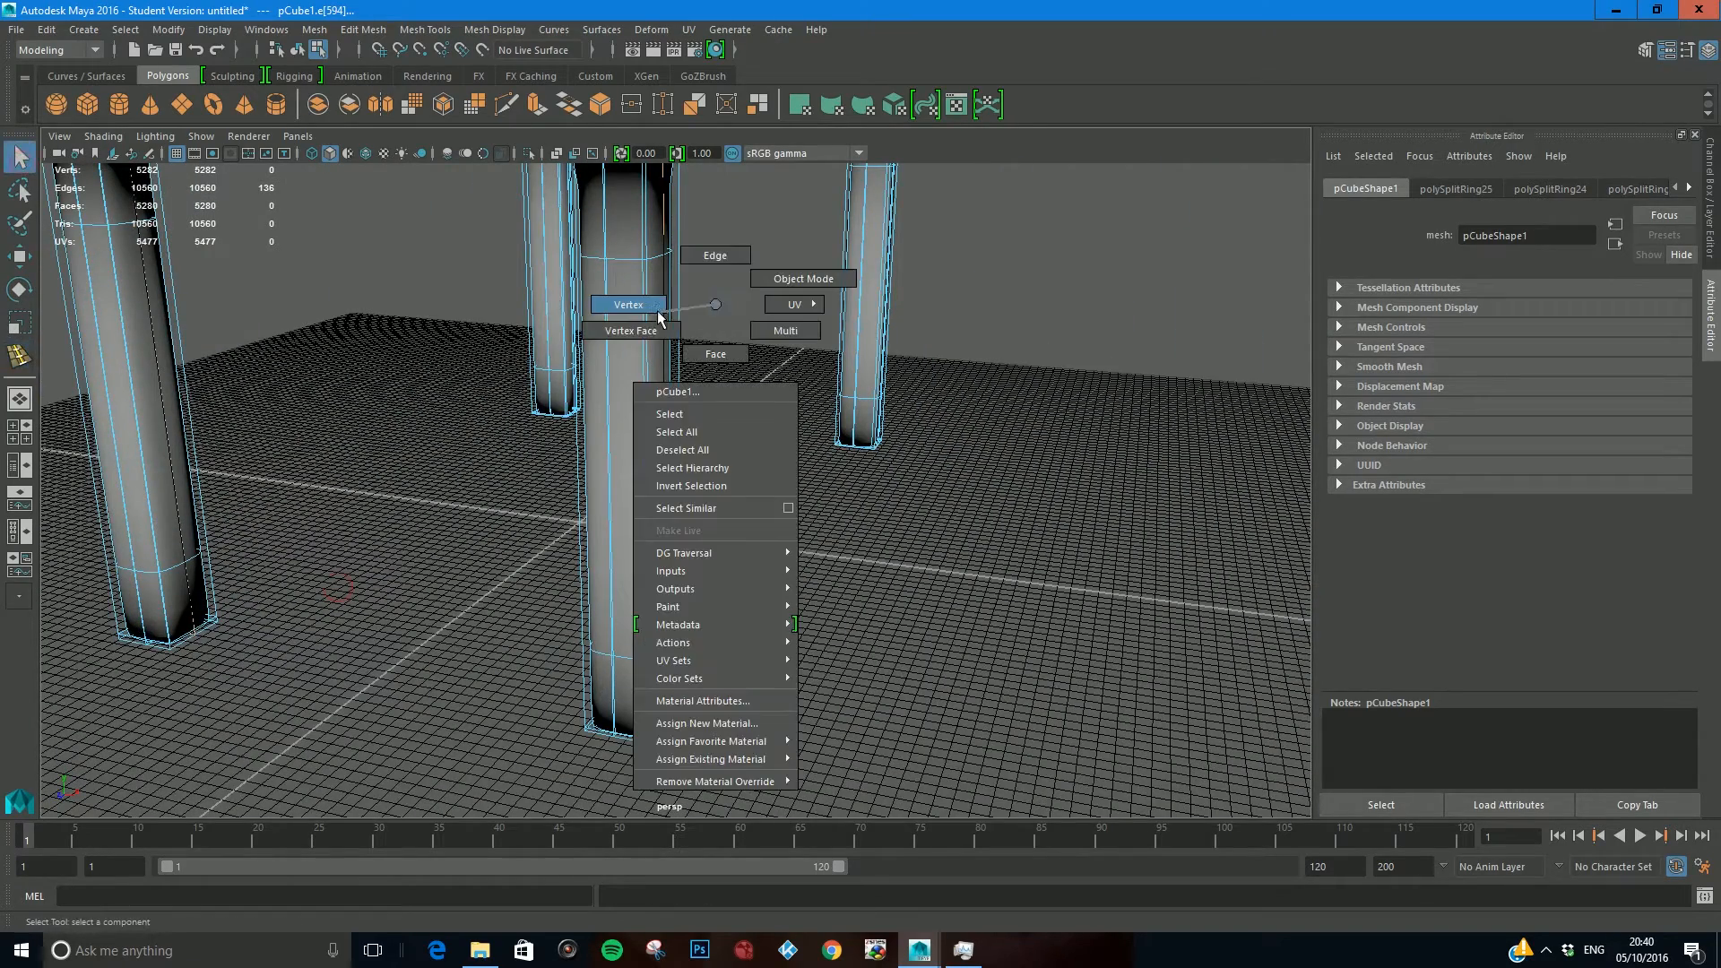
left_click(760, 254)
left_click_drag(627, 327, 411, 284, "alt")
right_click(422, 290)
left_click(504, 263)
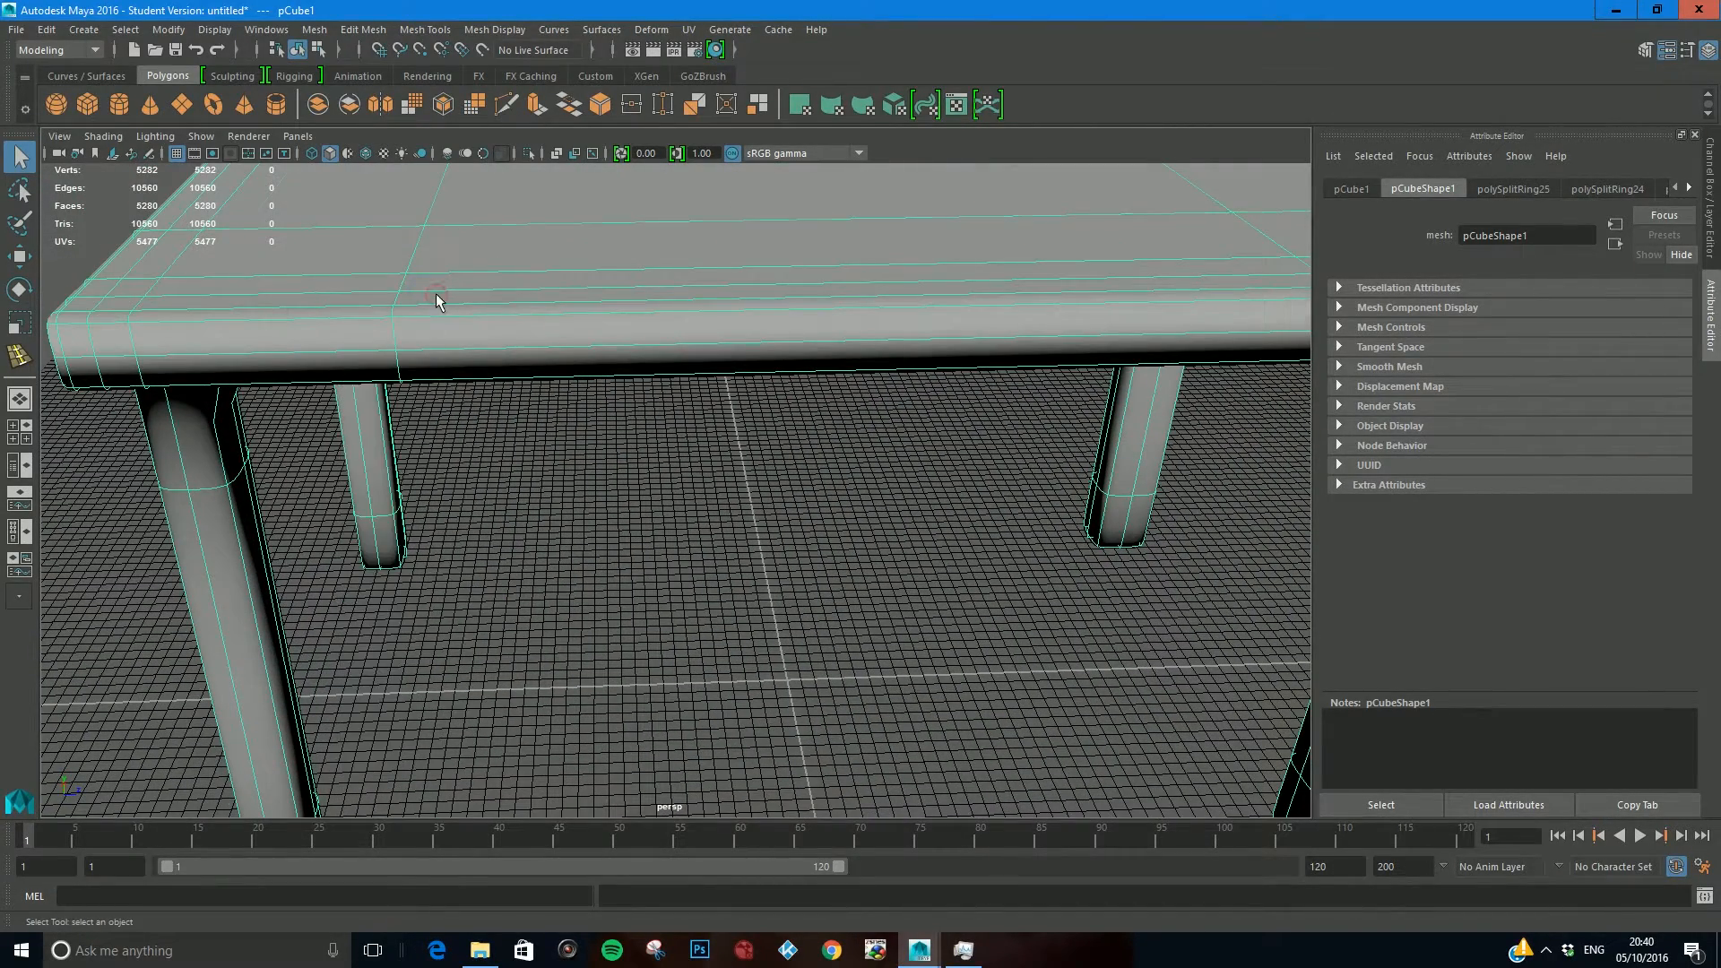
Step: Compare the table's original polygon shape with its smooth preview, ending in smooth preview
key("1")
left_click_drag(473, 586, 556, 556, "alt")
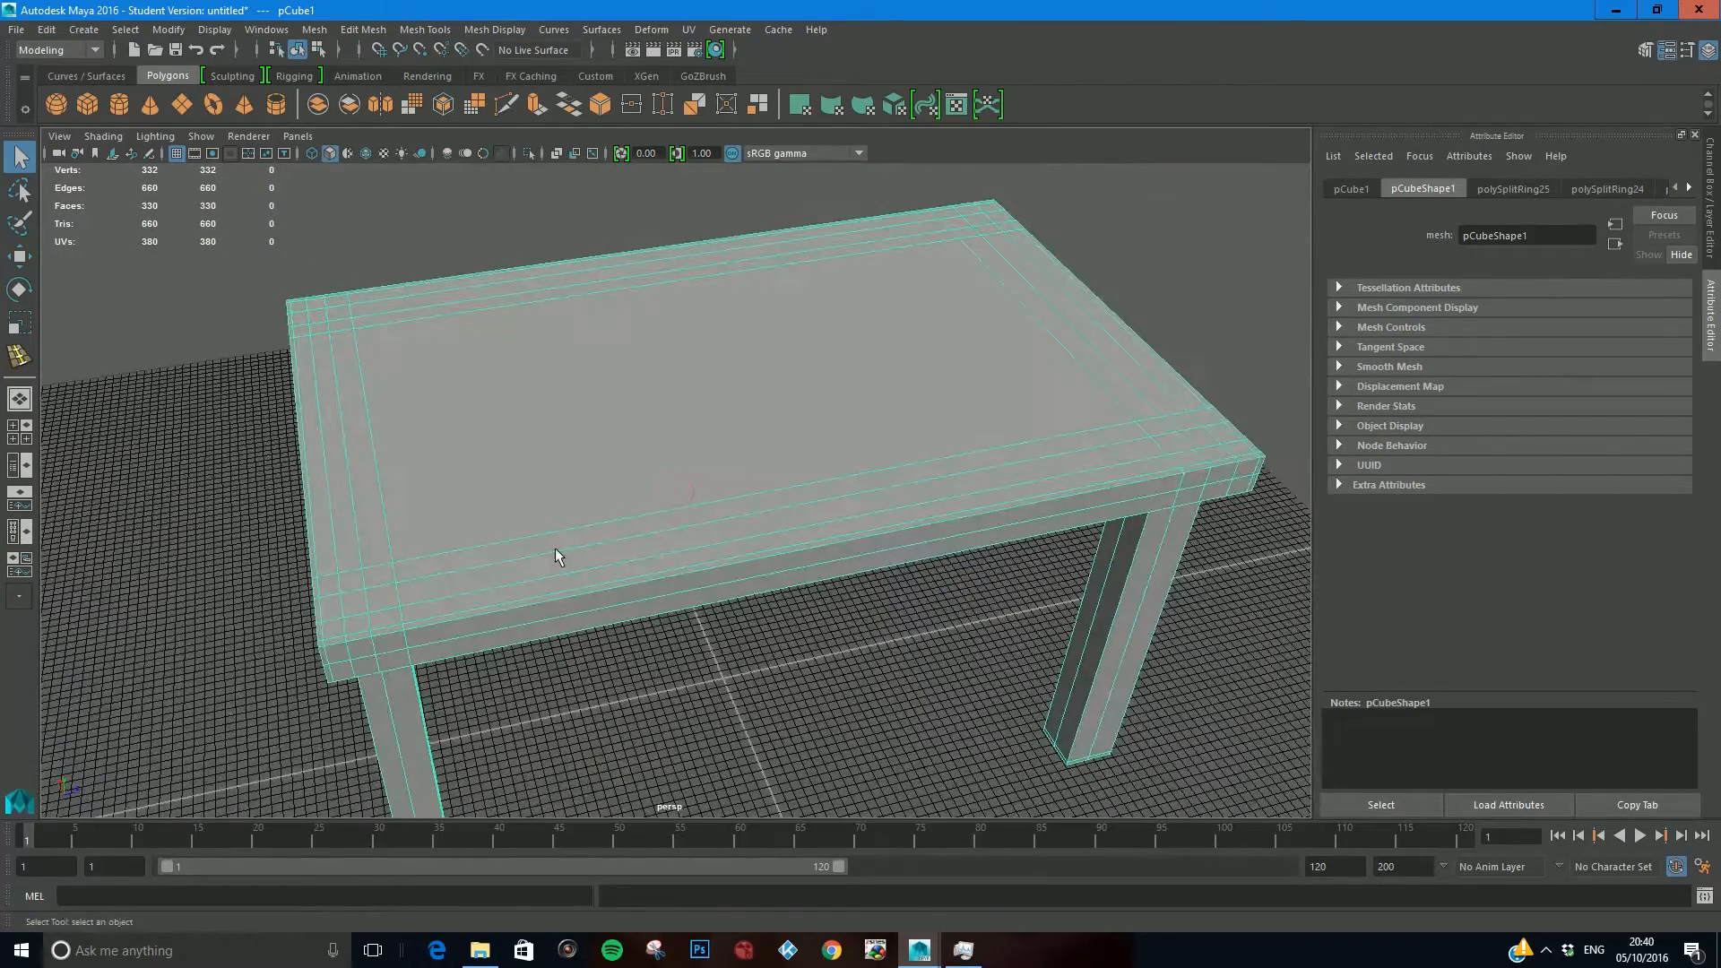
key("3")
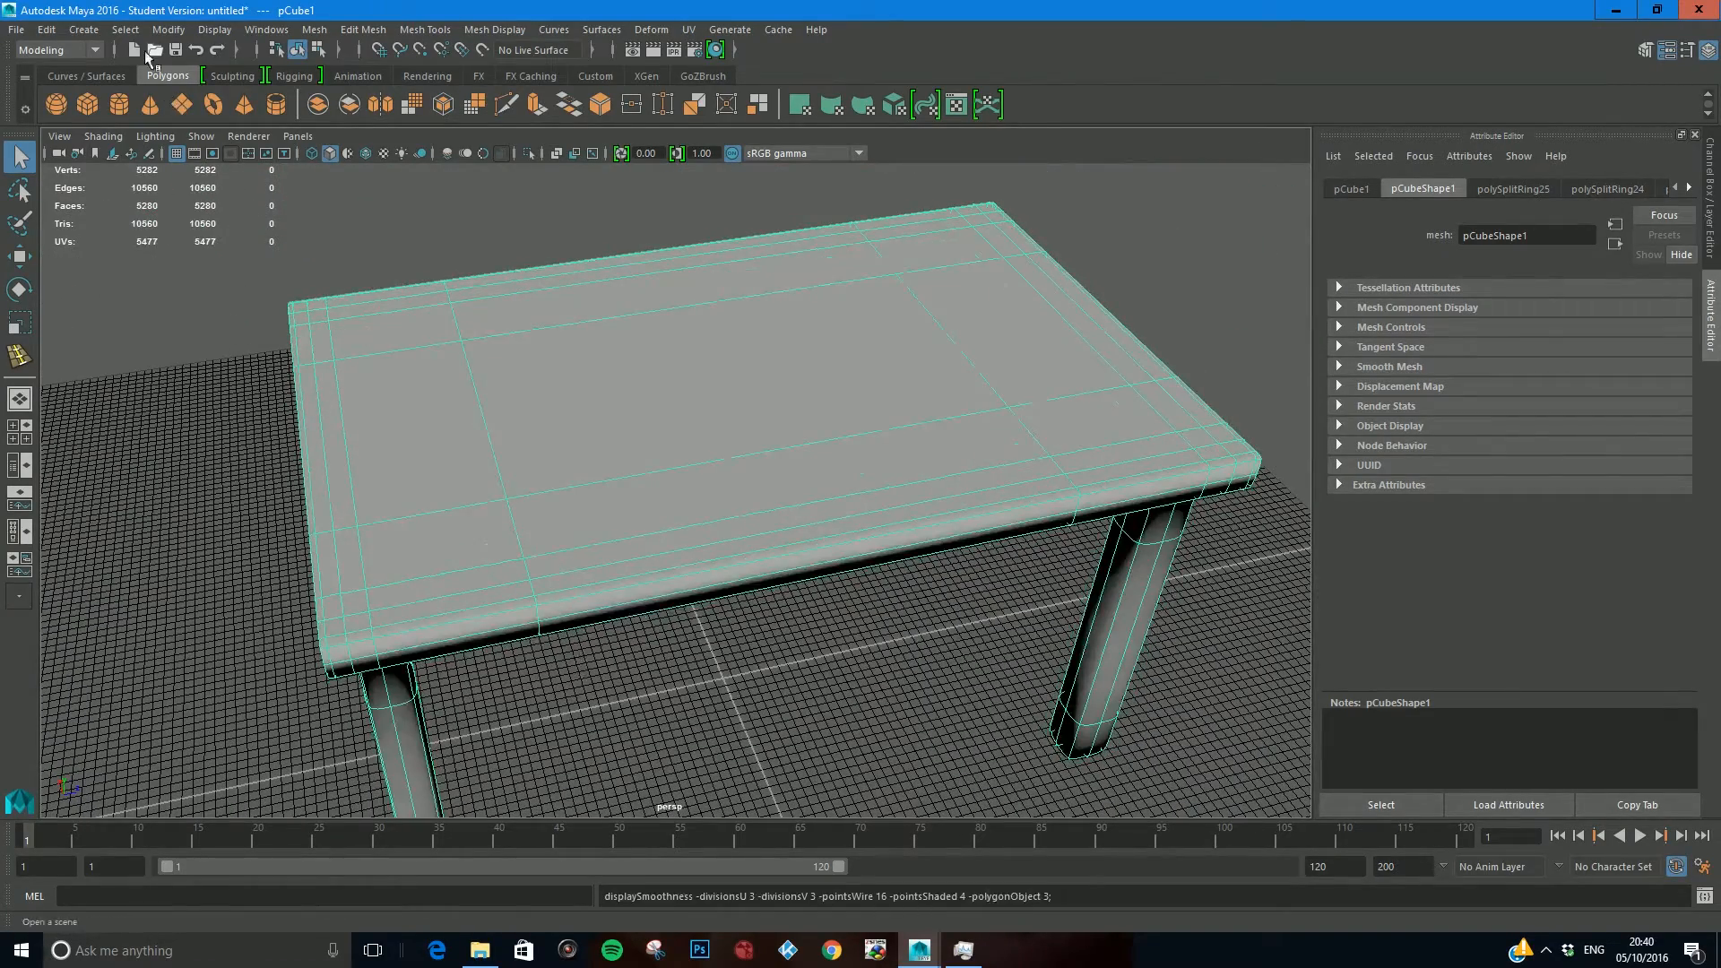
Step: Convert the table's smooth mesh preview to polygons, reselect the table as an object and display it in smooth preview
left_click(168, 29)
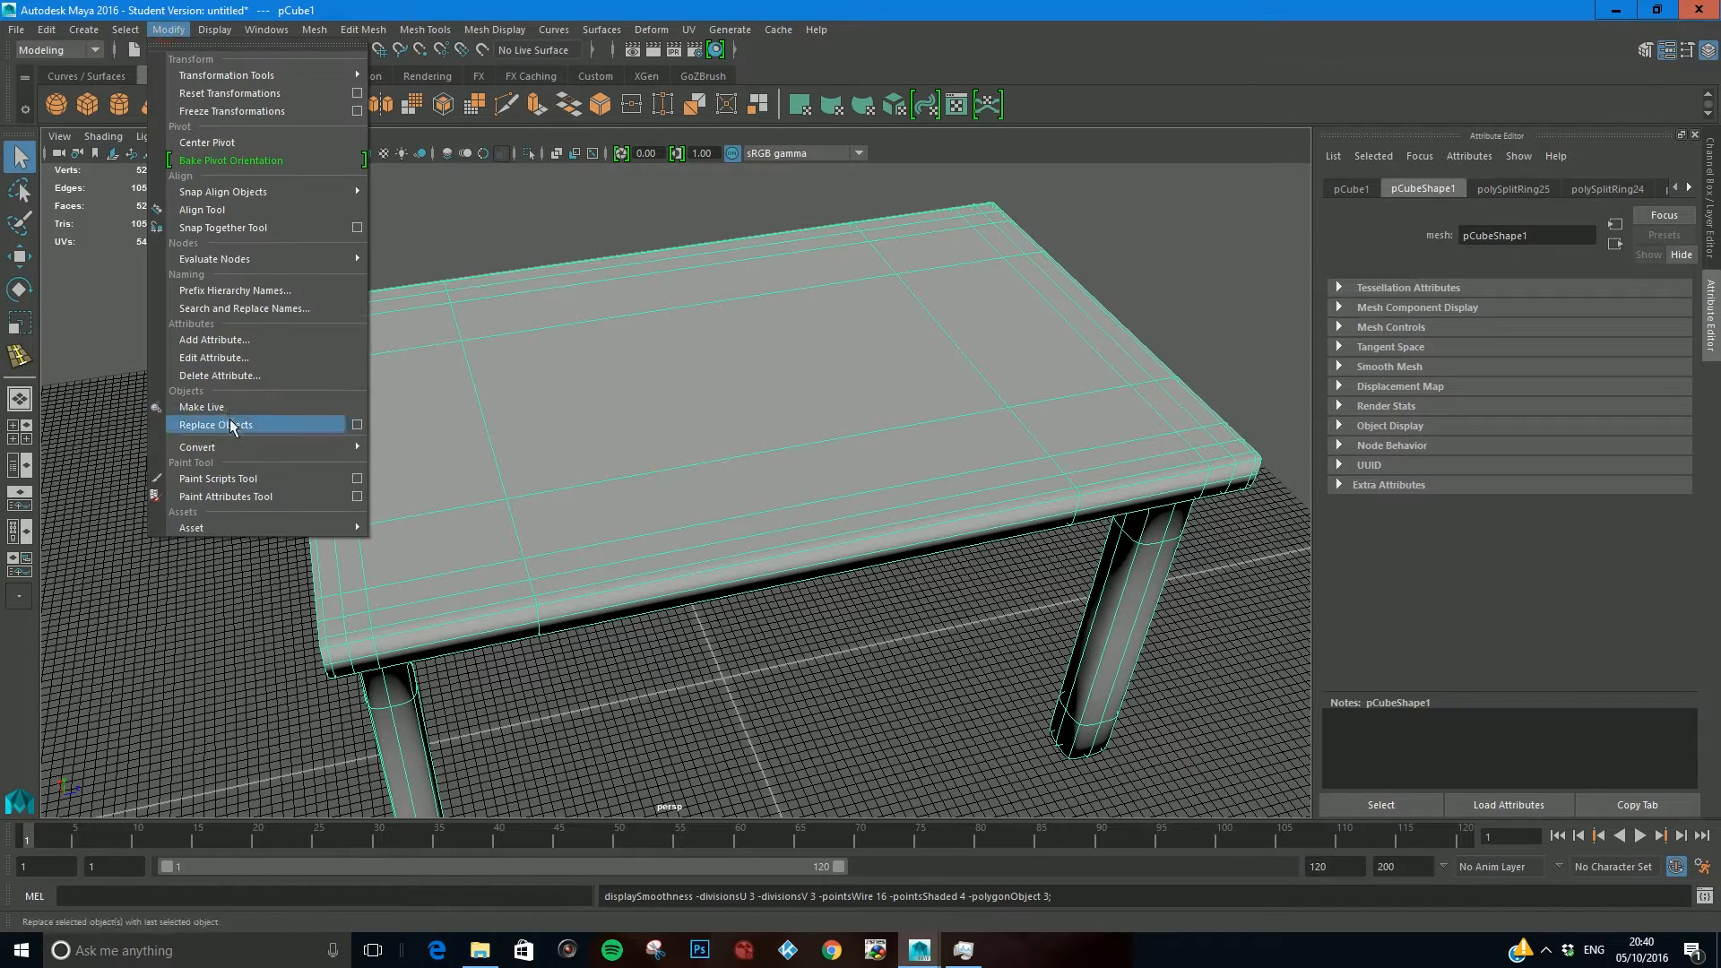
mouse_move(232, 446)
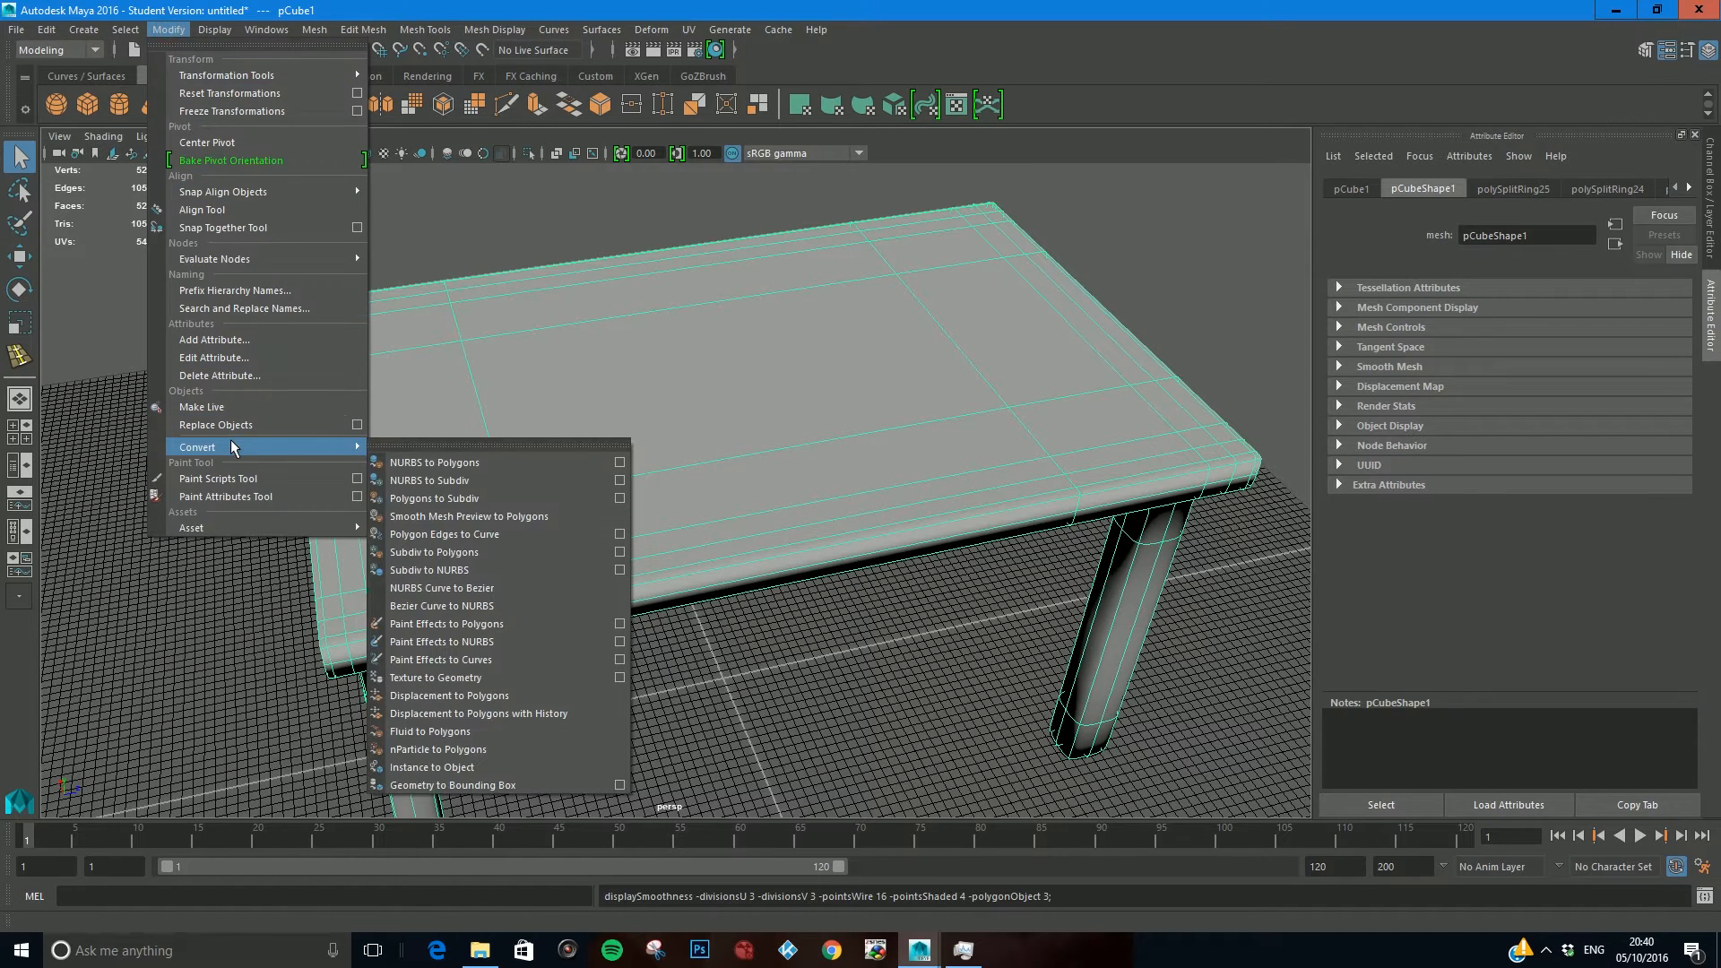
left_click(459, 517)
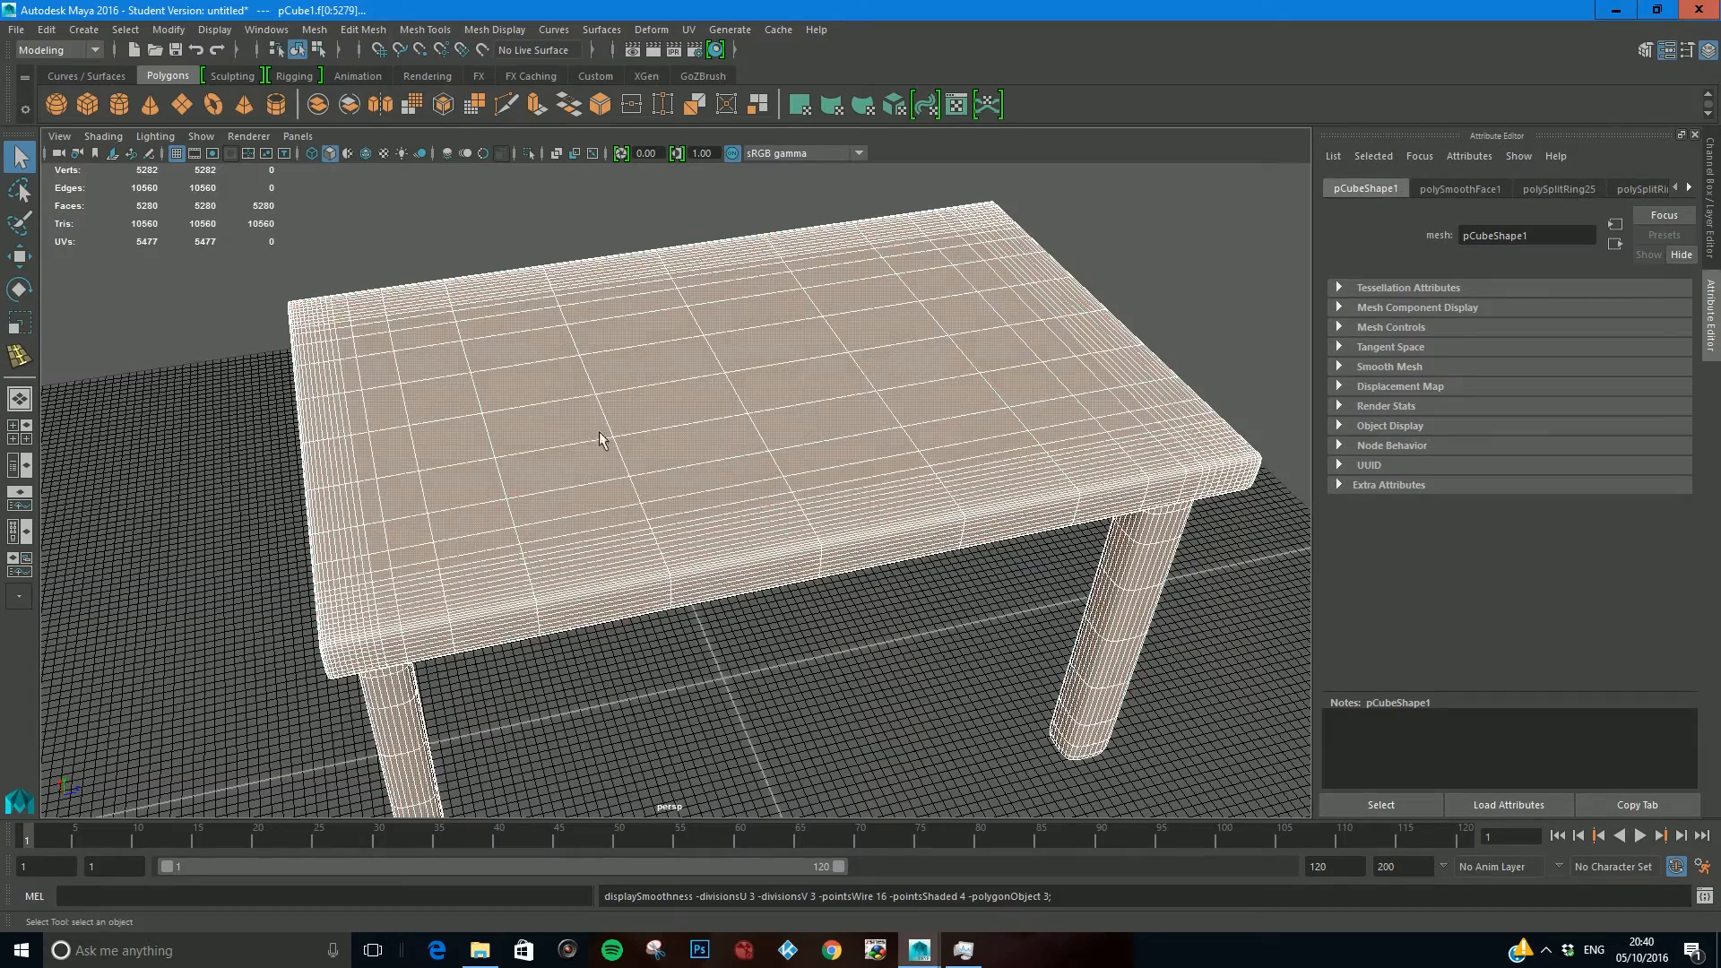
left_click_drag(577, 509, 585, 448, "alt")
left_click(600, 428)
left_click_drag(552, 339, 529, 427, "alt")
left_click(518, 457)
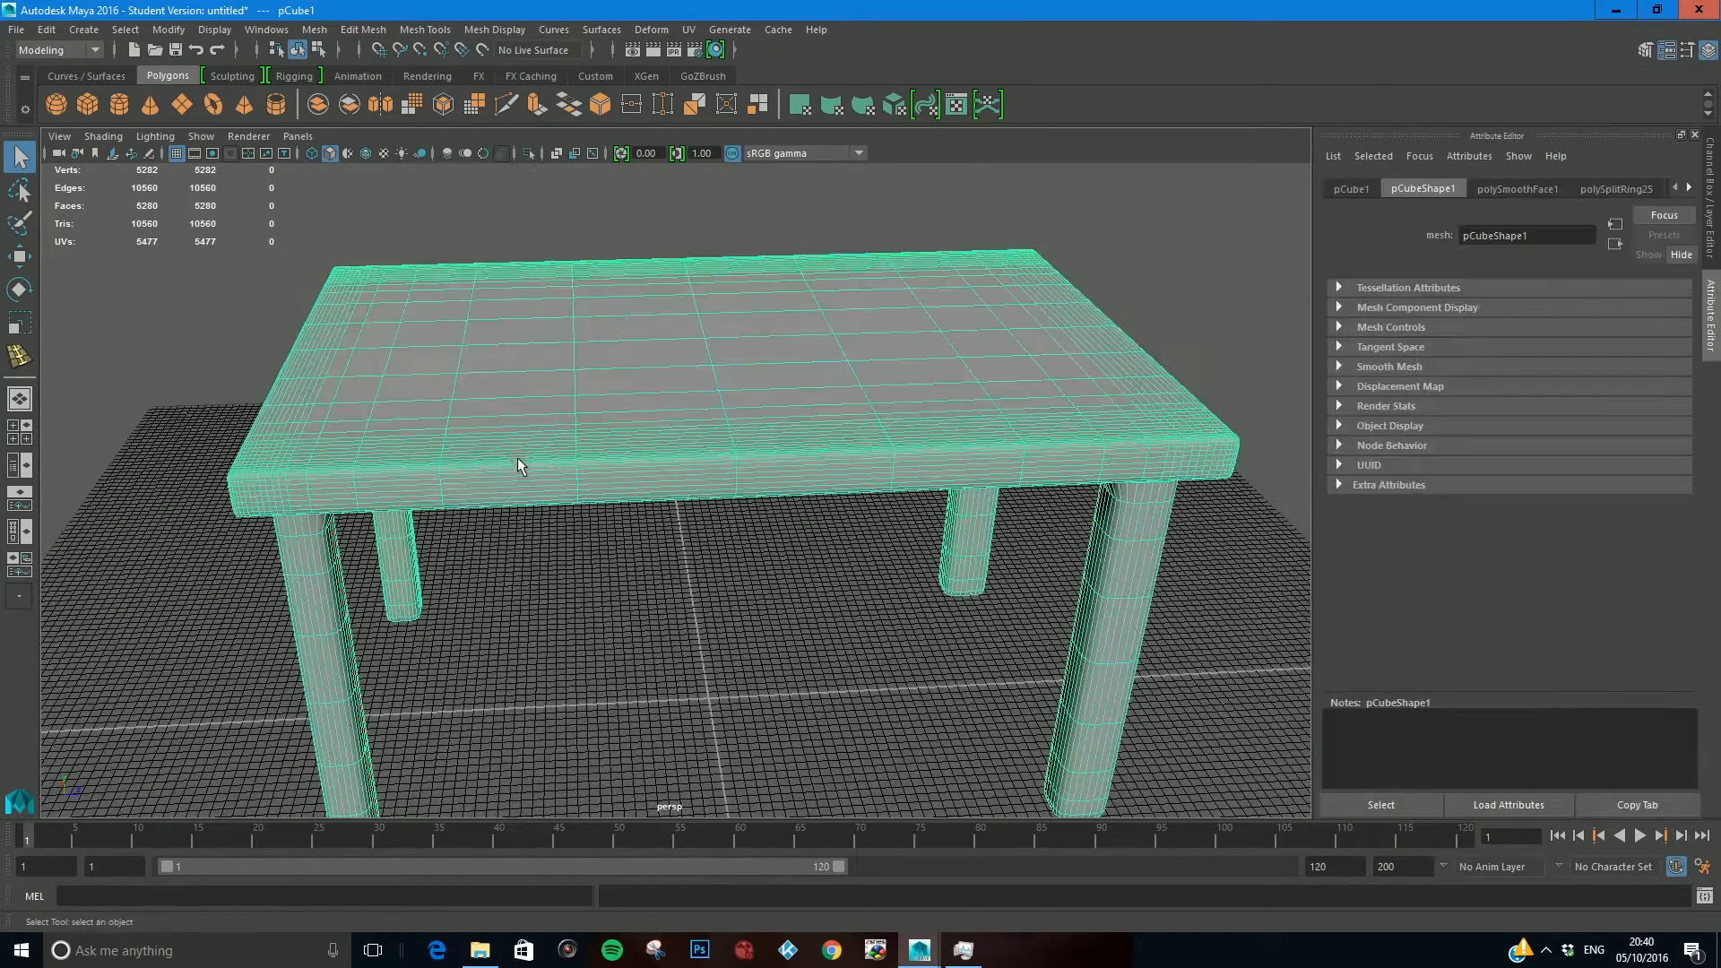
left_click_drag(552, 595, 552, 566, "alt")
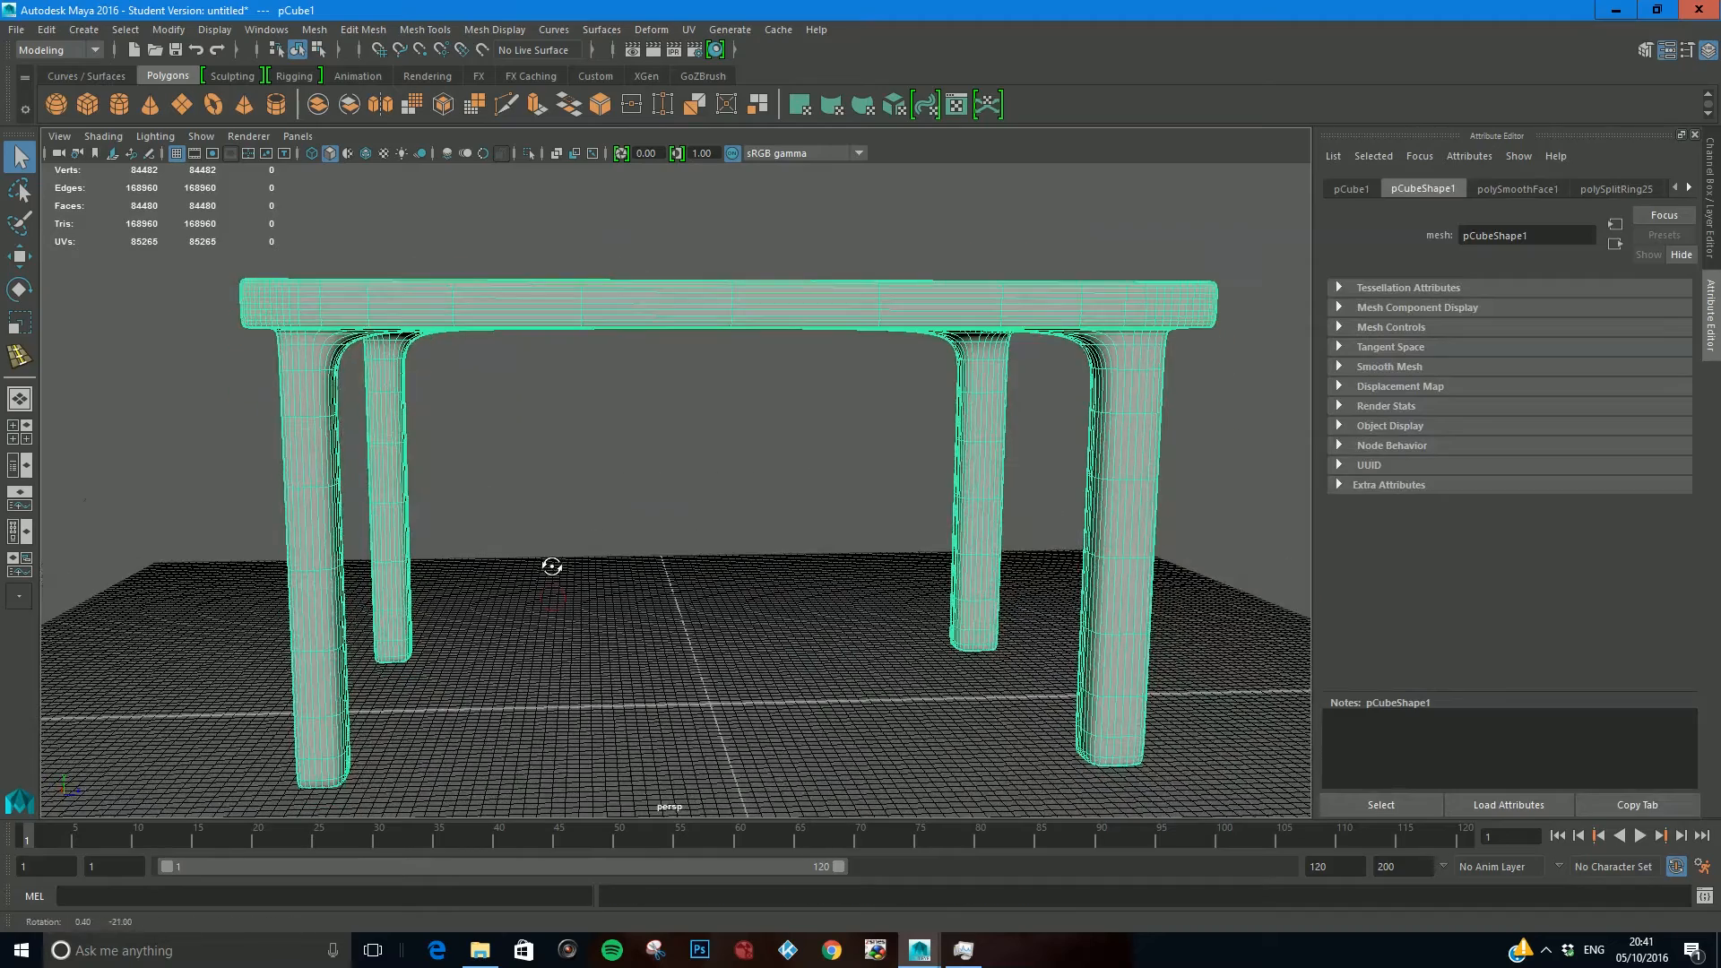
left_click_drag(478, 448, 484, 484, "alt")
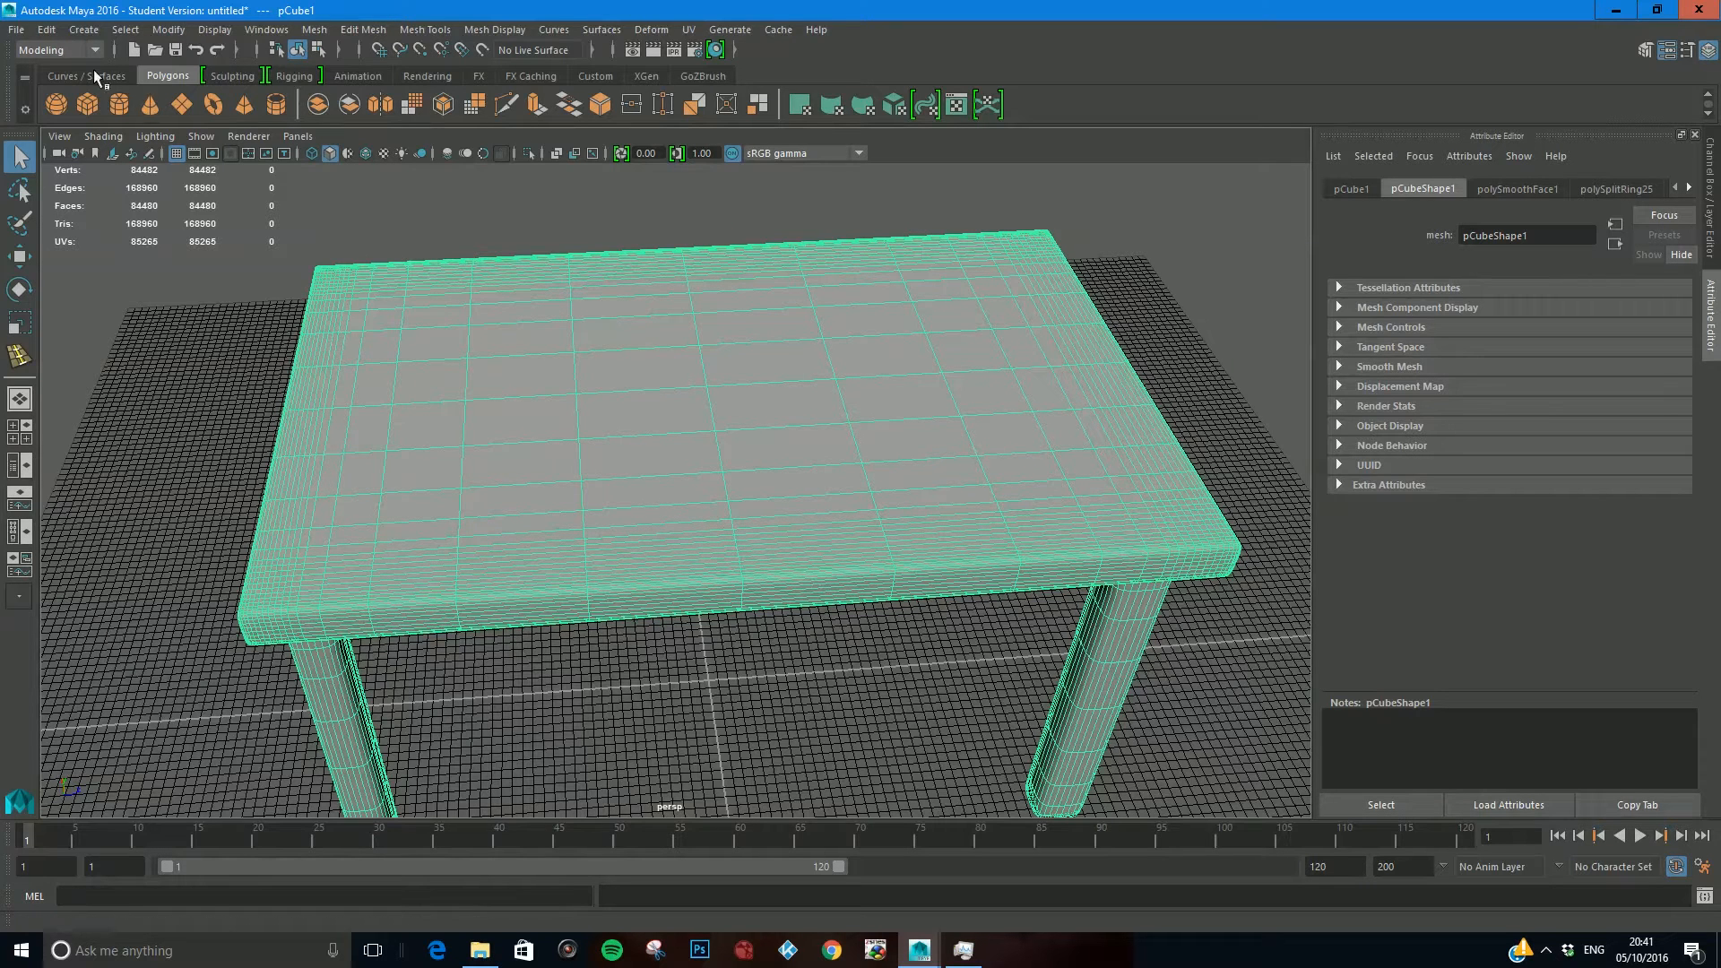
Step: Import fork.mb from the Dinner_set_2 scenes folder into the scene
left_click(15, 33)
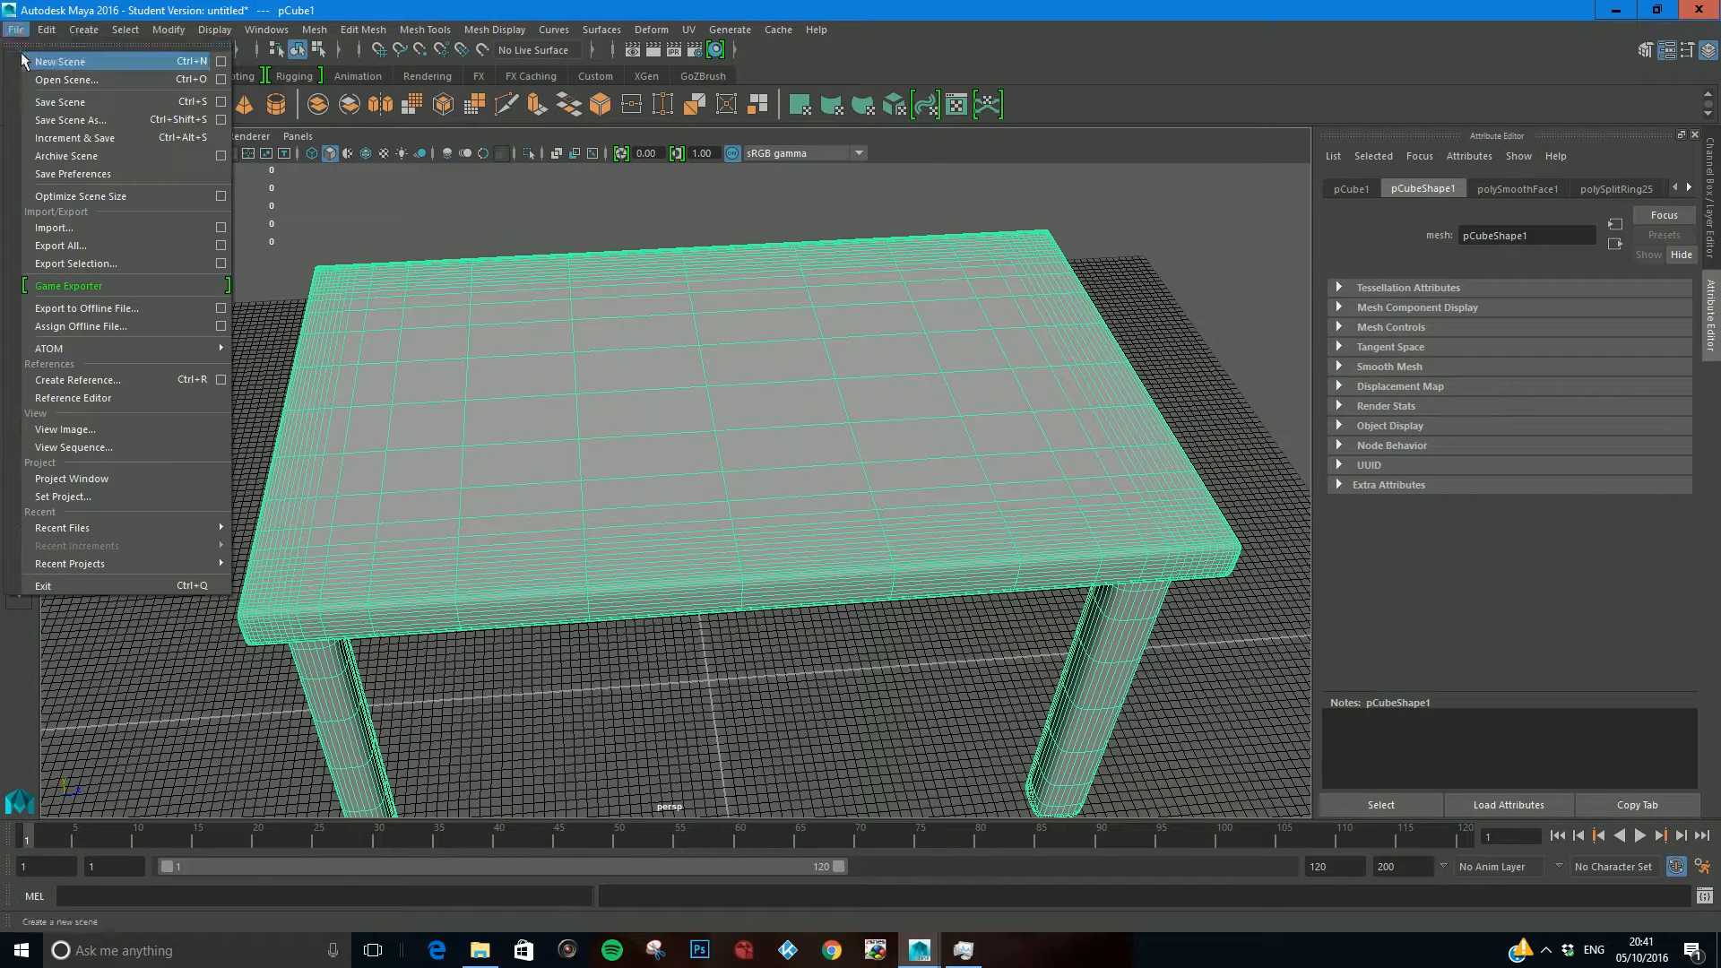
left_click(55, 228)
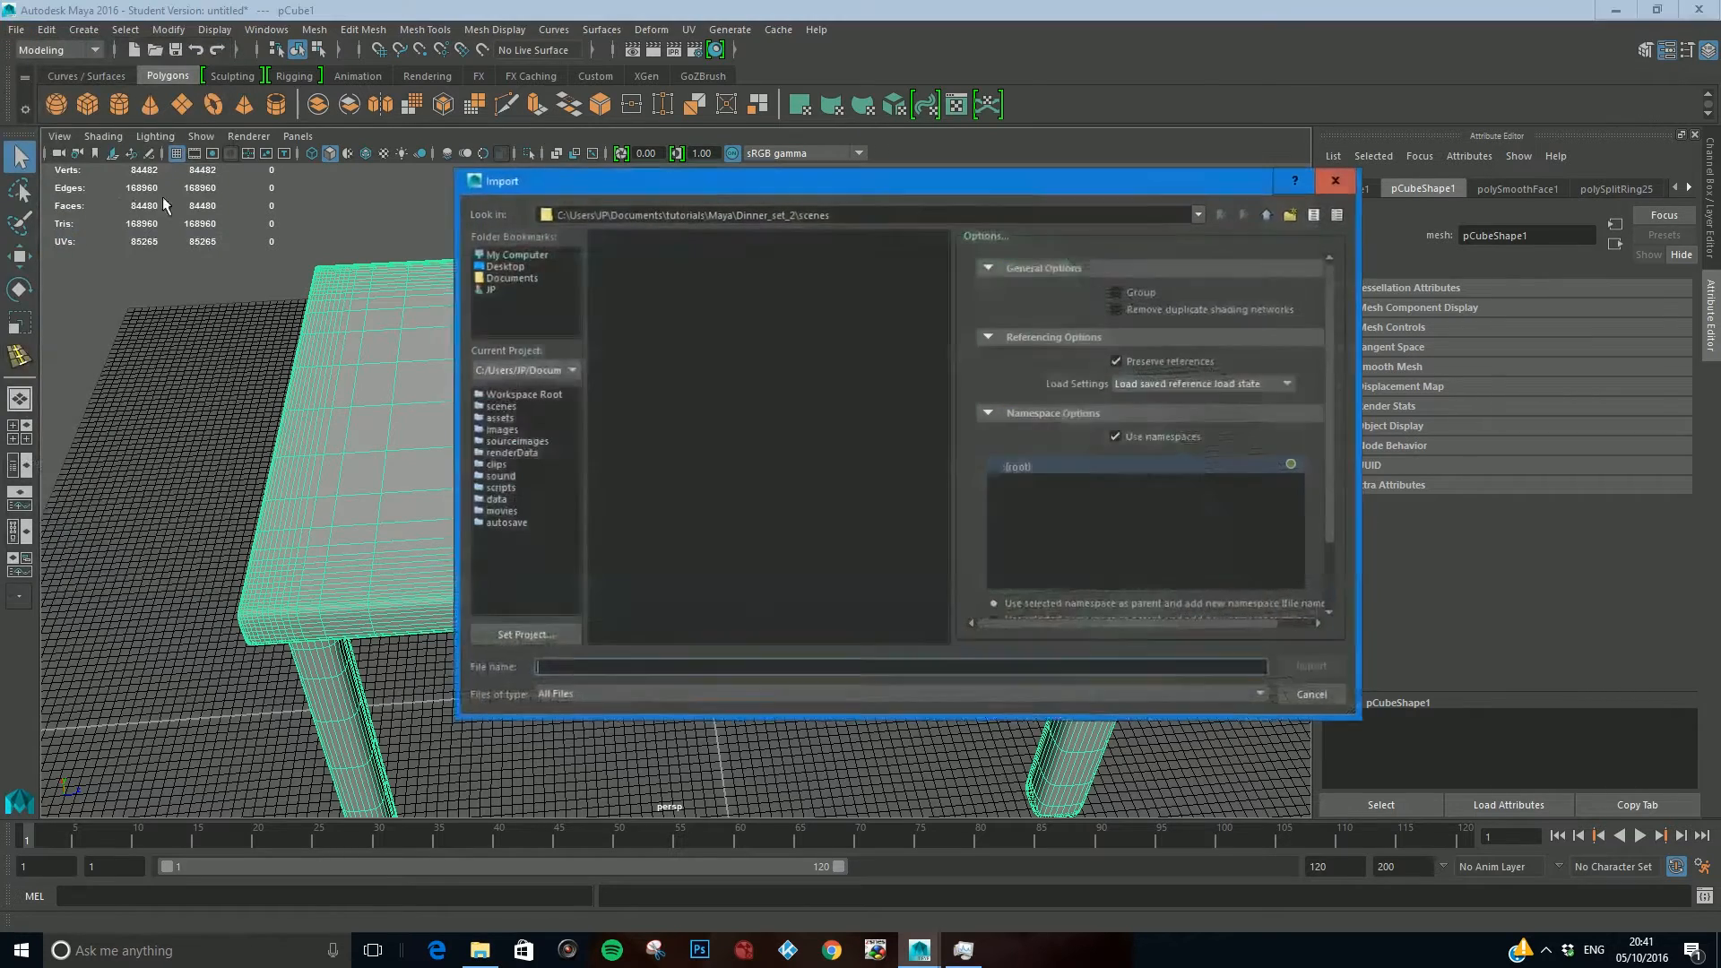
left_click(616, 253)
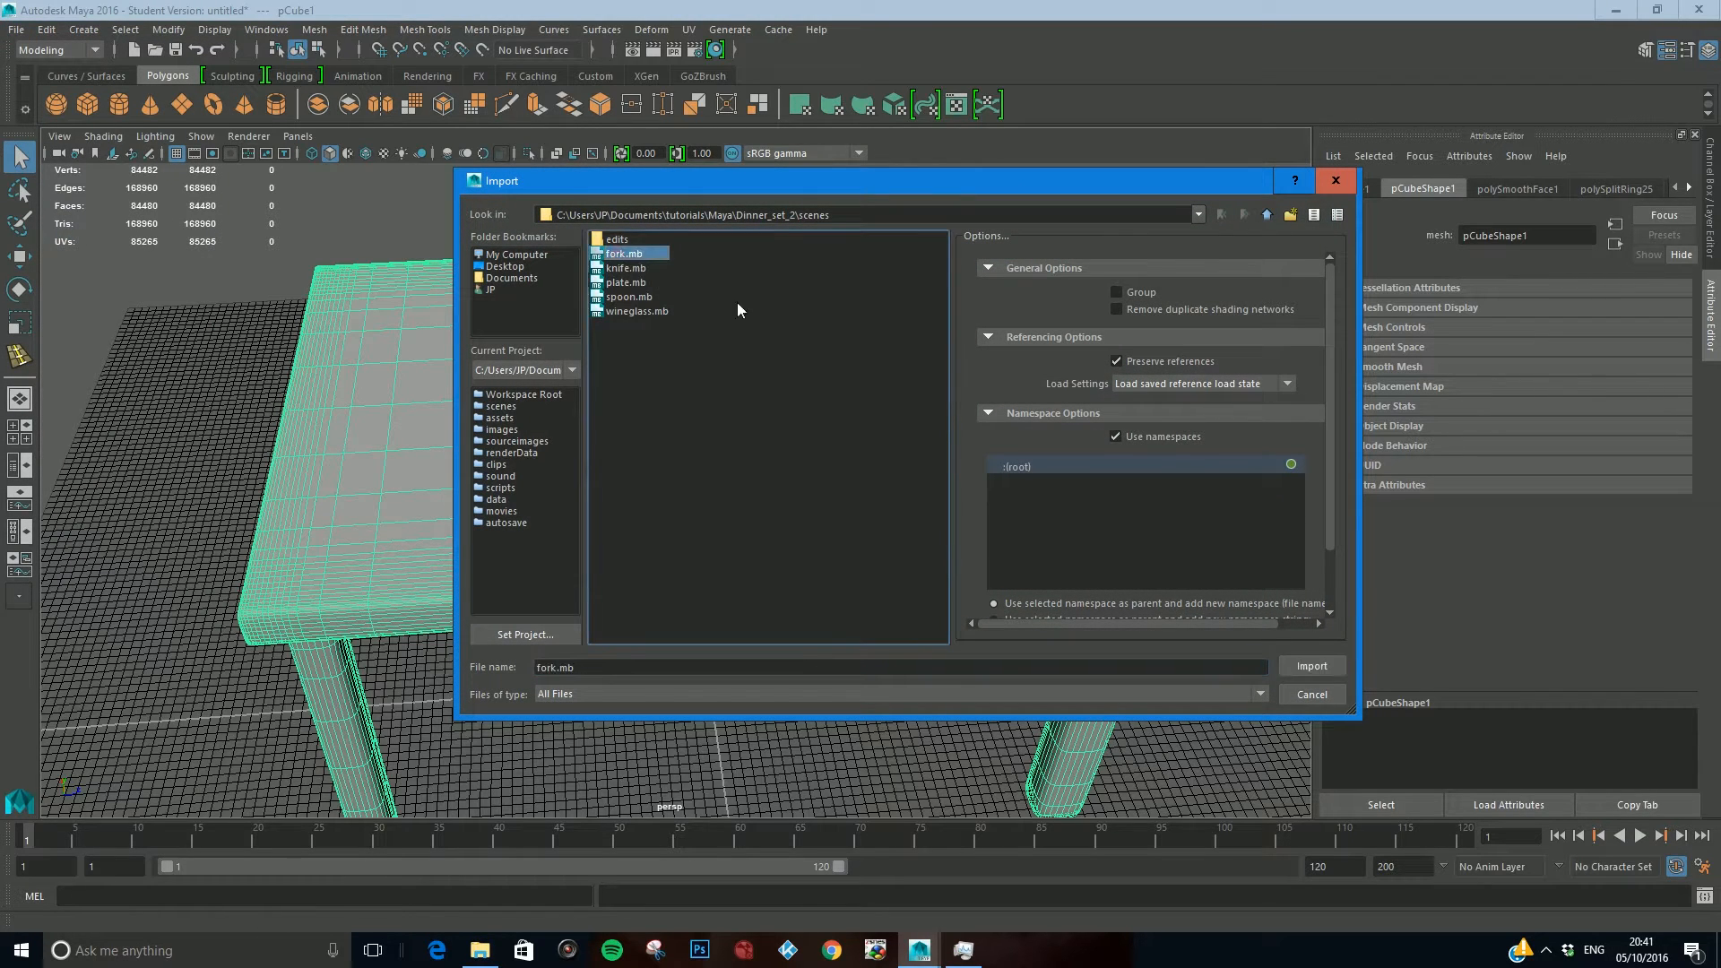
left_click(1311, 667)
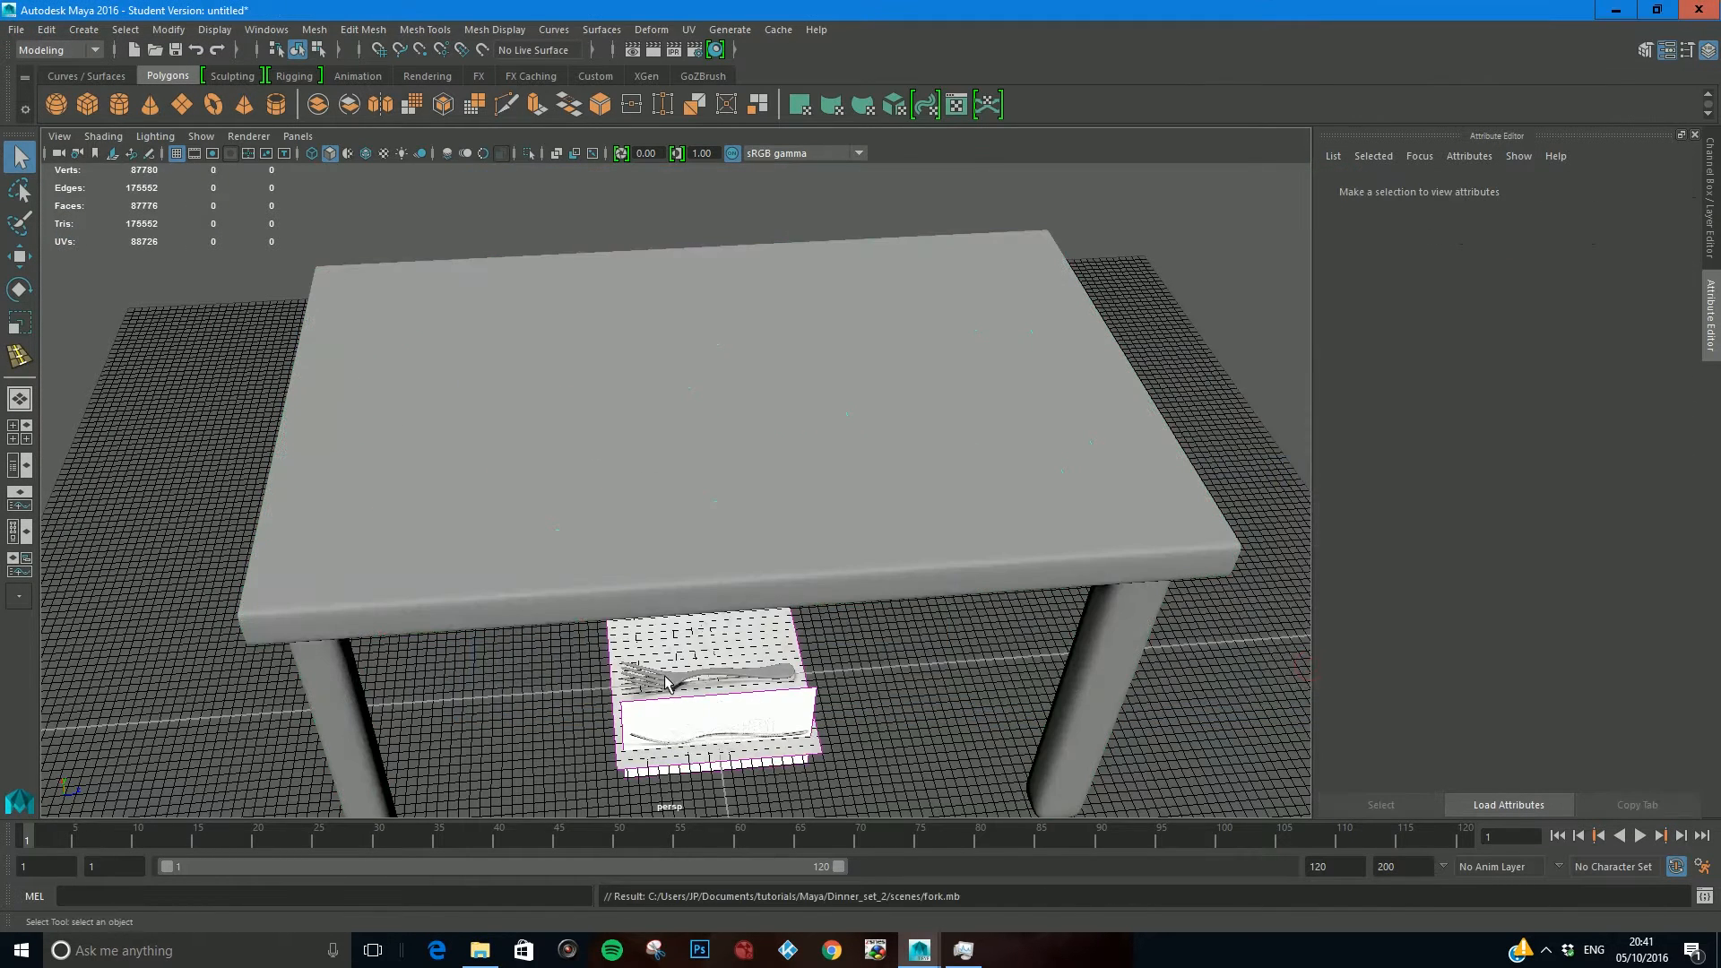
Step: Raise the imported fork about 37 cm to the height of the tabletop
left_click(664, 683)
key("w")
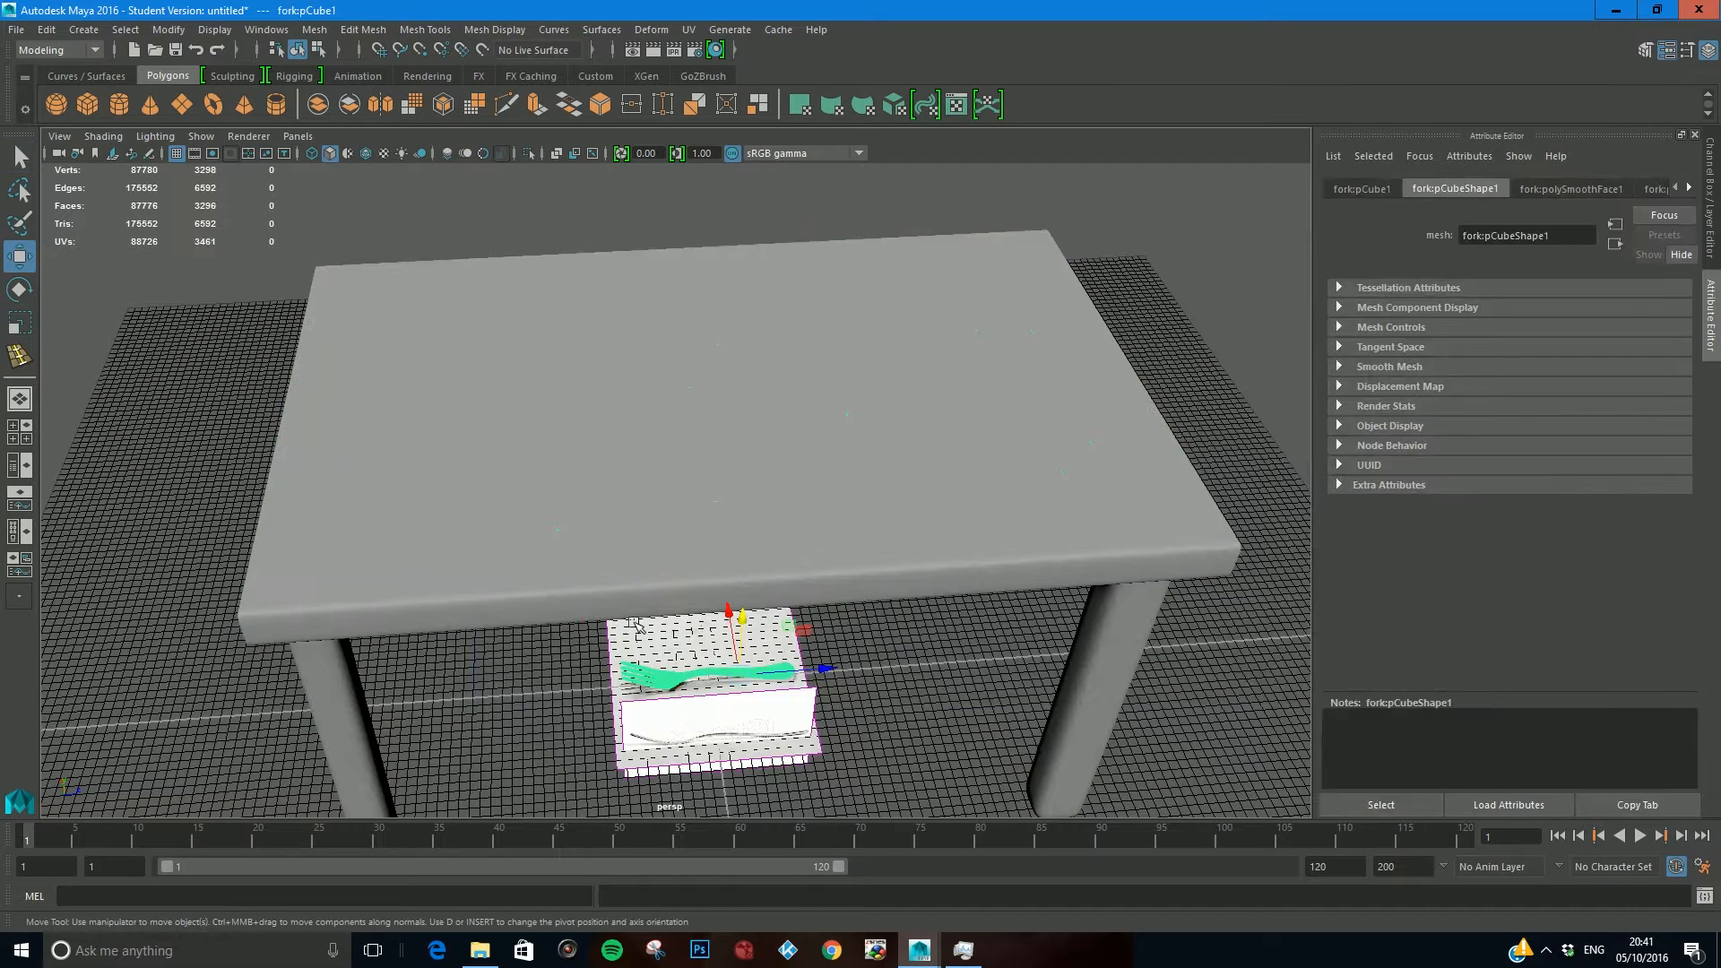
left_click_drag(742, 630, 704, 313)
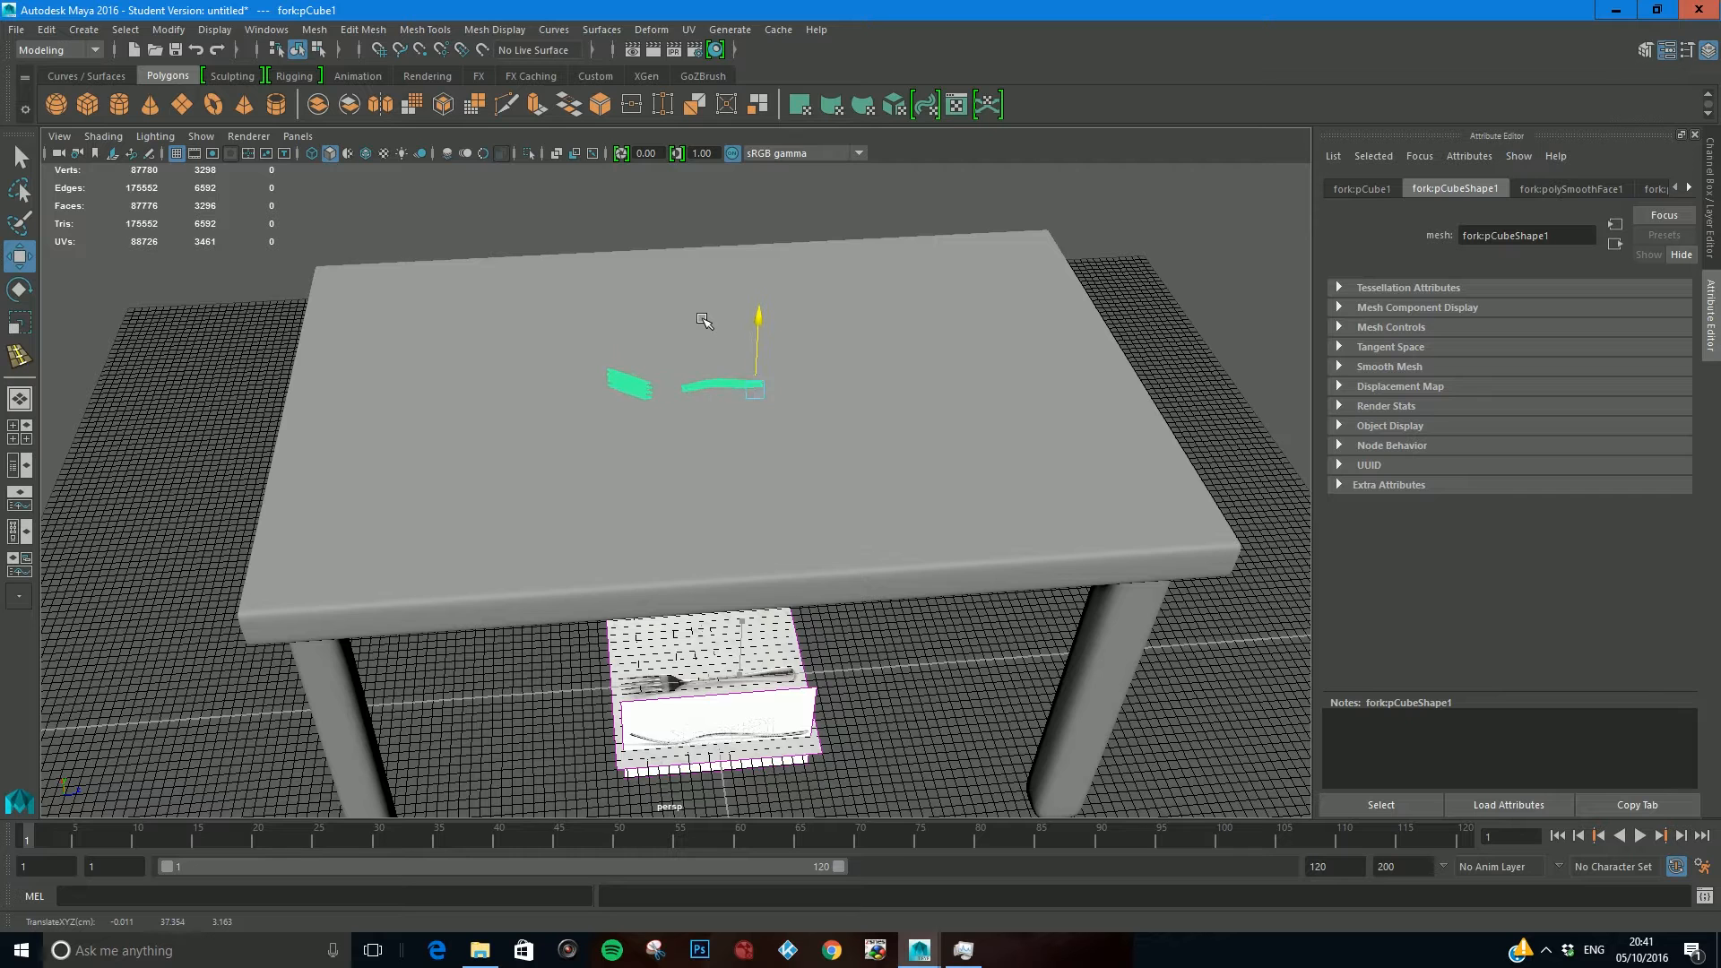
Step: Rotate the fork to point inward across the table and place it on the tabletop with its handle near the edge
key("e")
left_click_drag(730, 432, 745, 475)
key("w")
left_click_drag(805, 346, 950, 467)
right_click_drag(965, 592, 1114, 580, "alt")
middle_click_drag(1114, 580, 941, 615, "alt")
right_click_drag(941, 615, 894, 573, "alt")
middle_click_drag(640, 527, 727, 520, "alt")
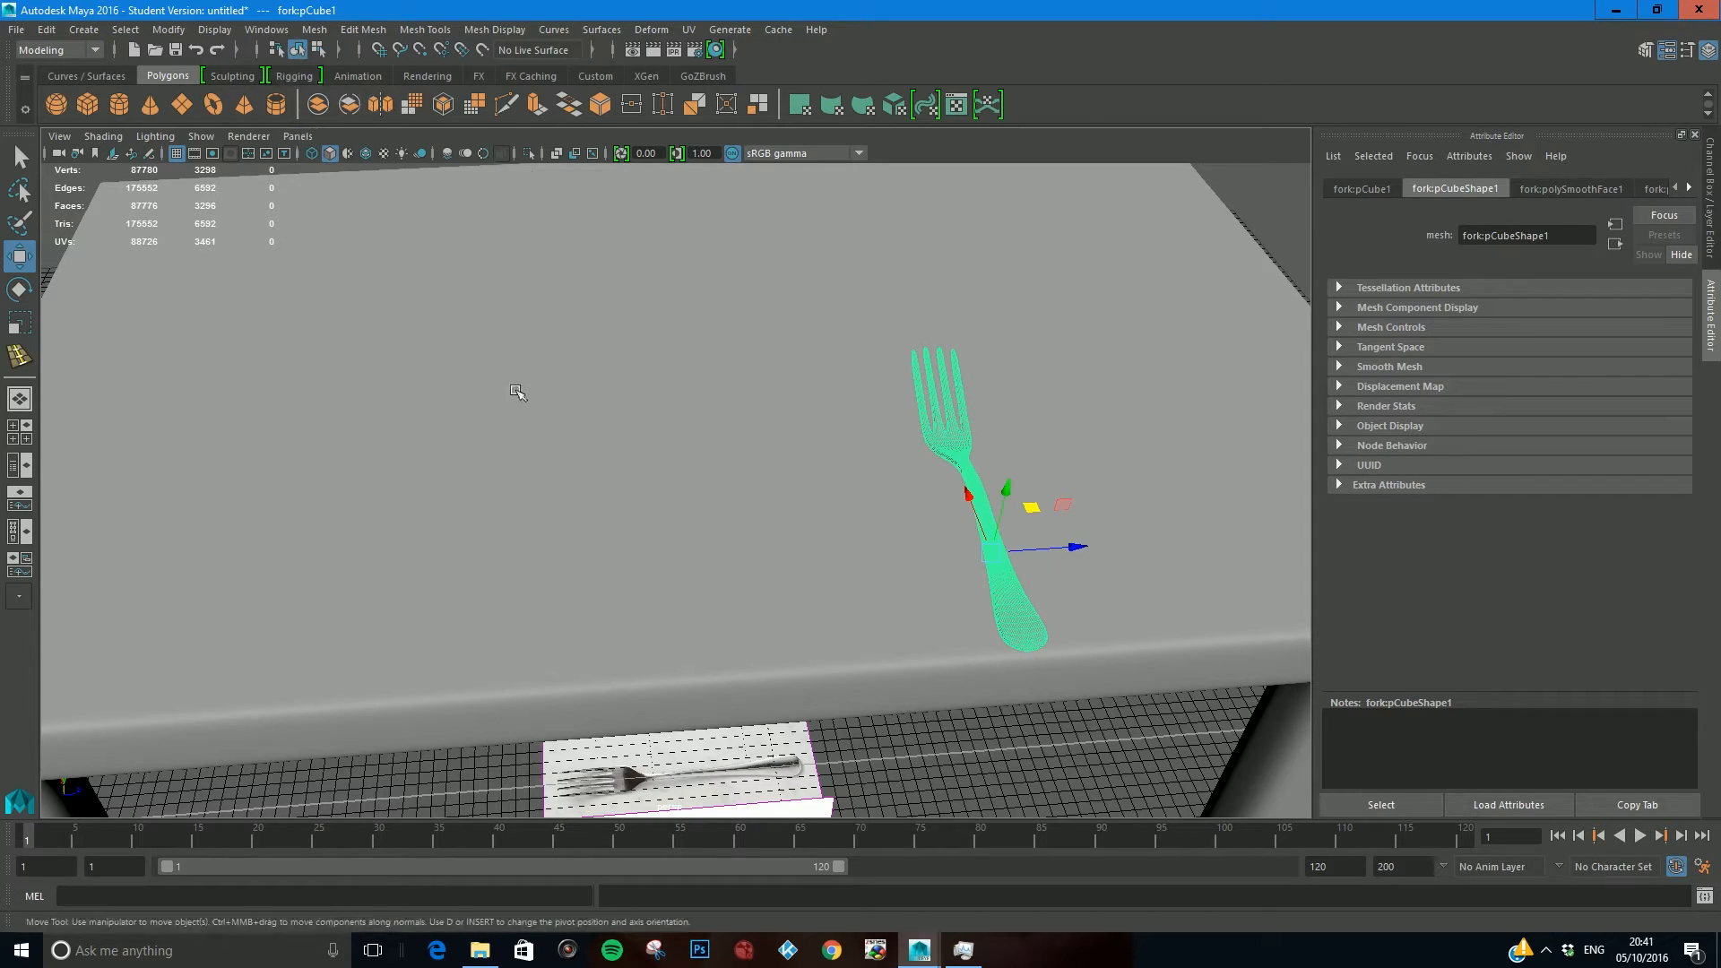
Step: Import knife.mb from the Dinner_set_2 scenes folder into the scene
left_click(479, 950)
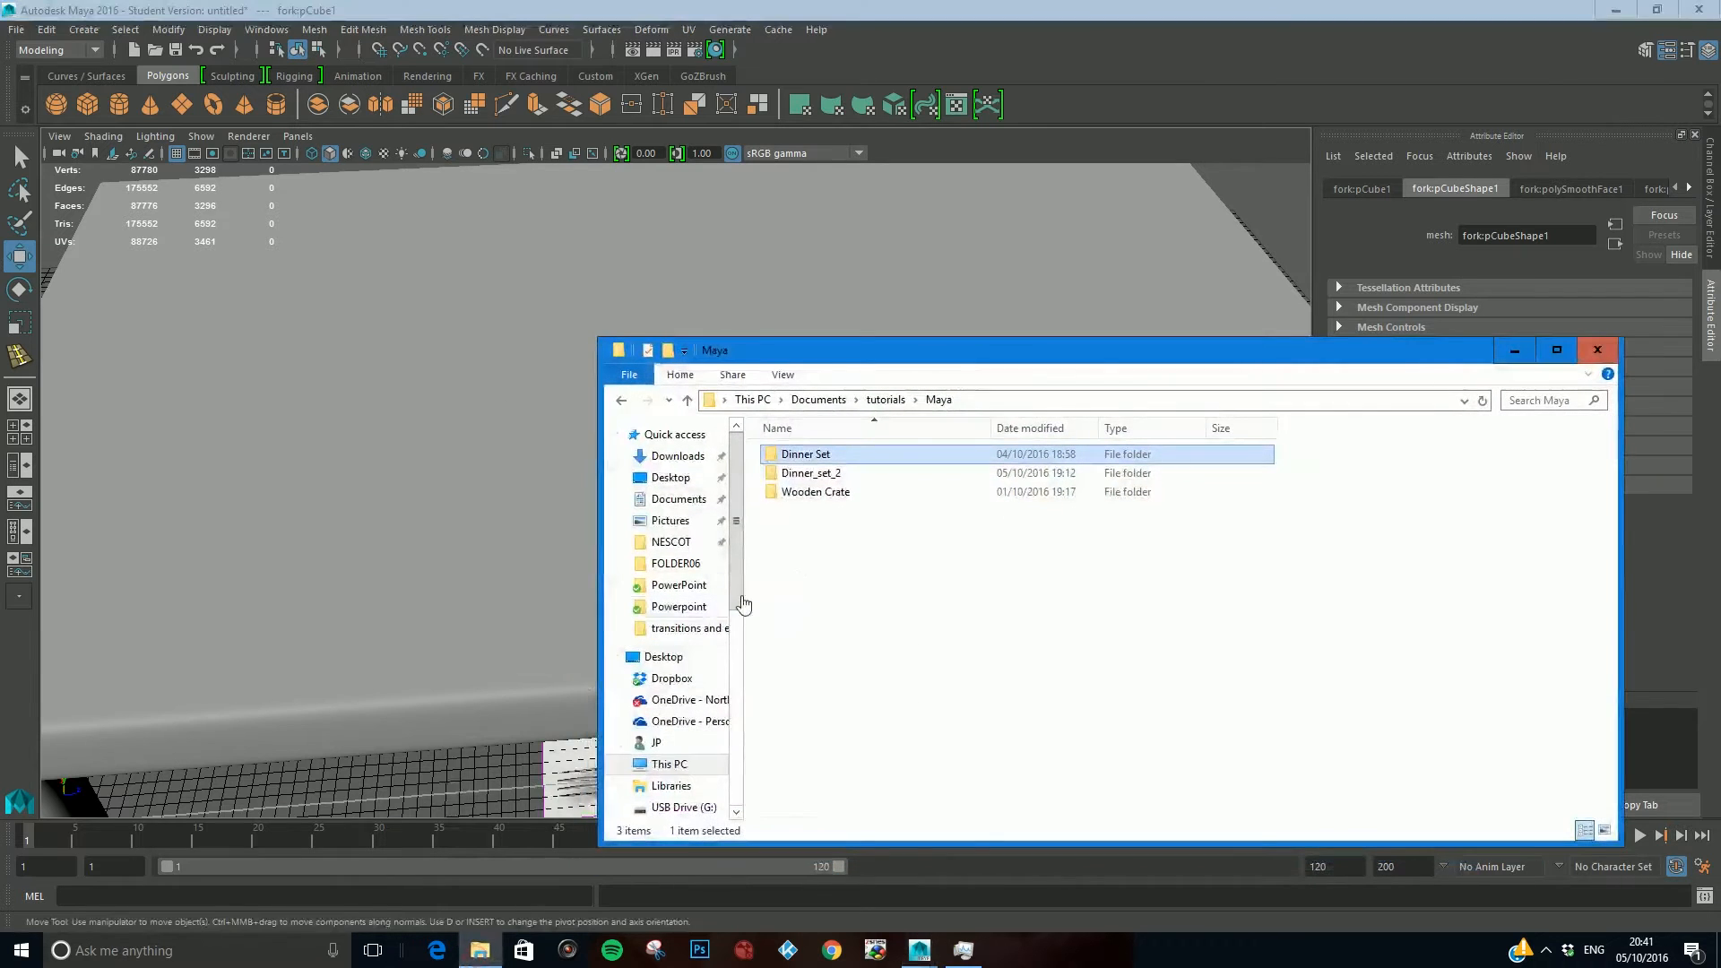
left_click(1513, 349)
left_click(16, 29)
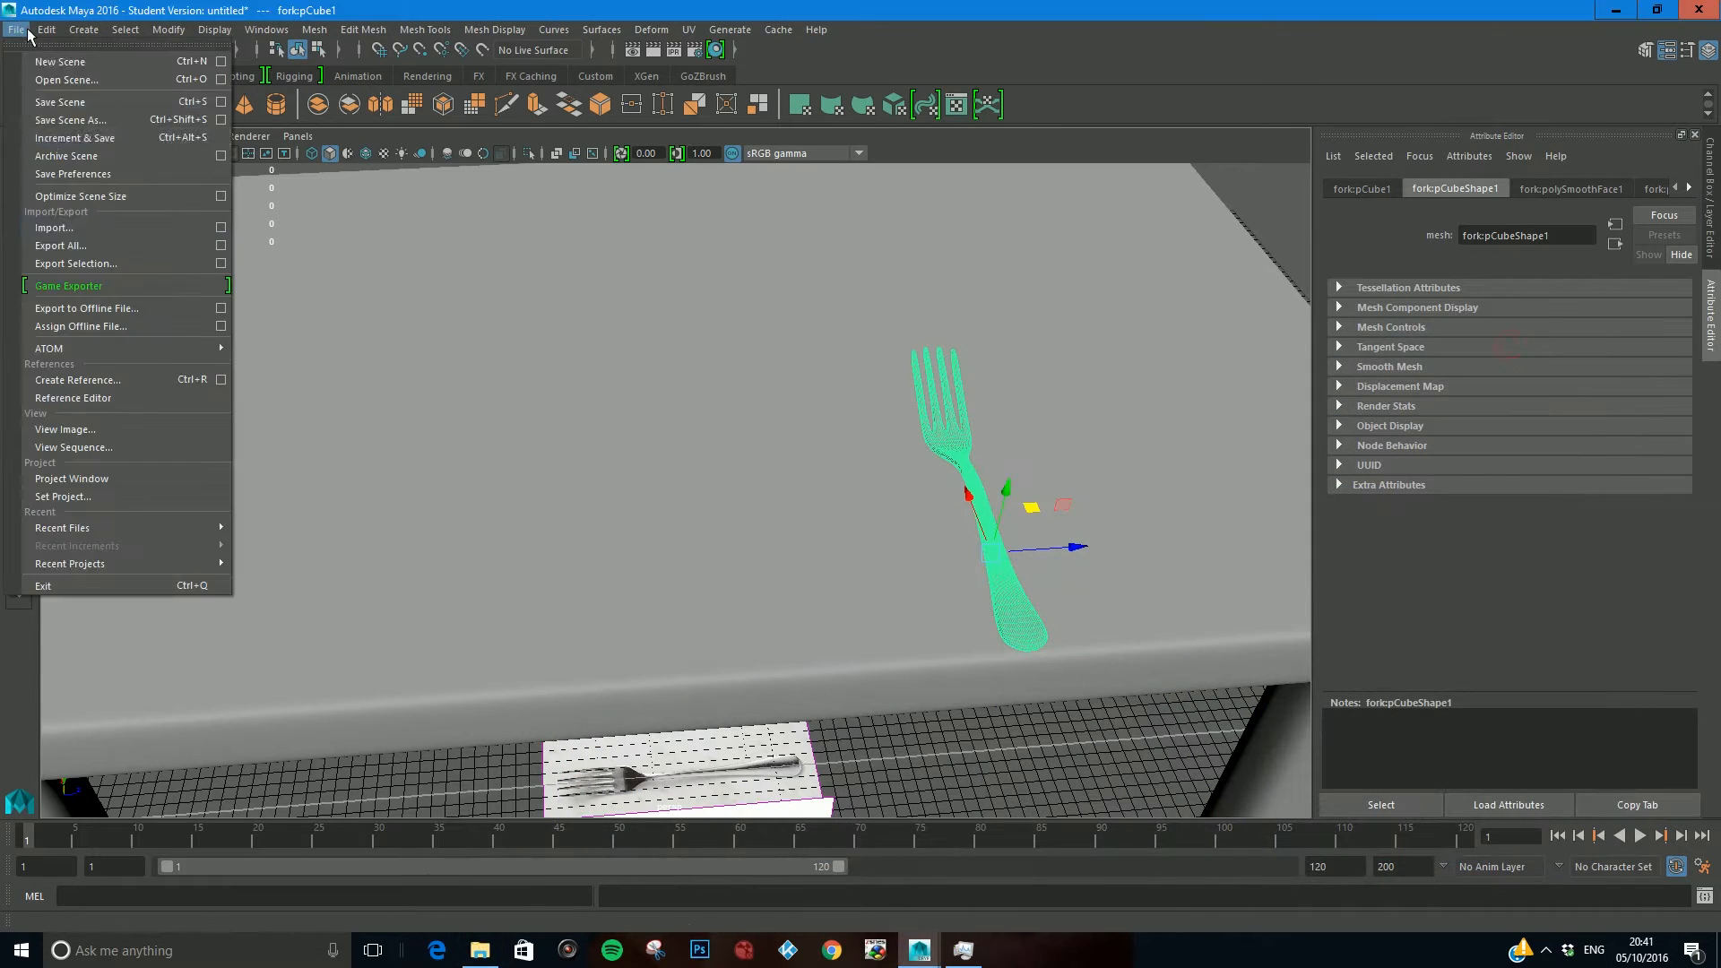
left_click(78, 232)
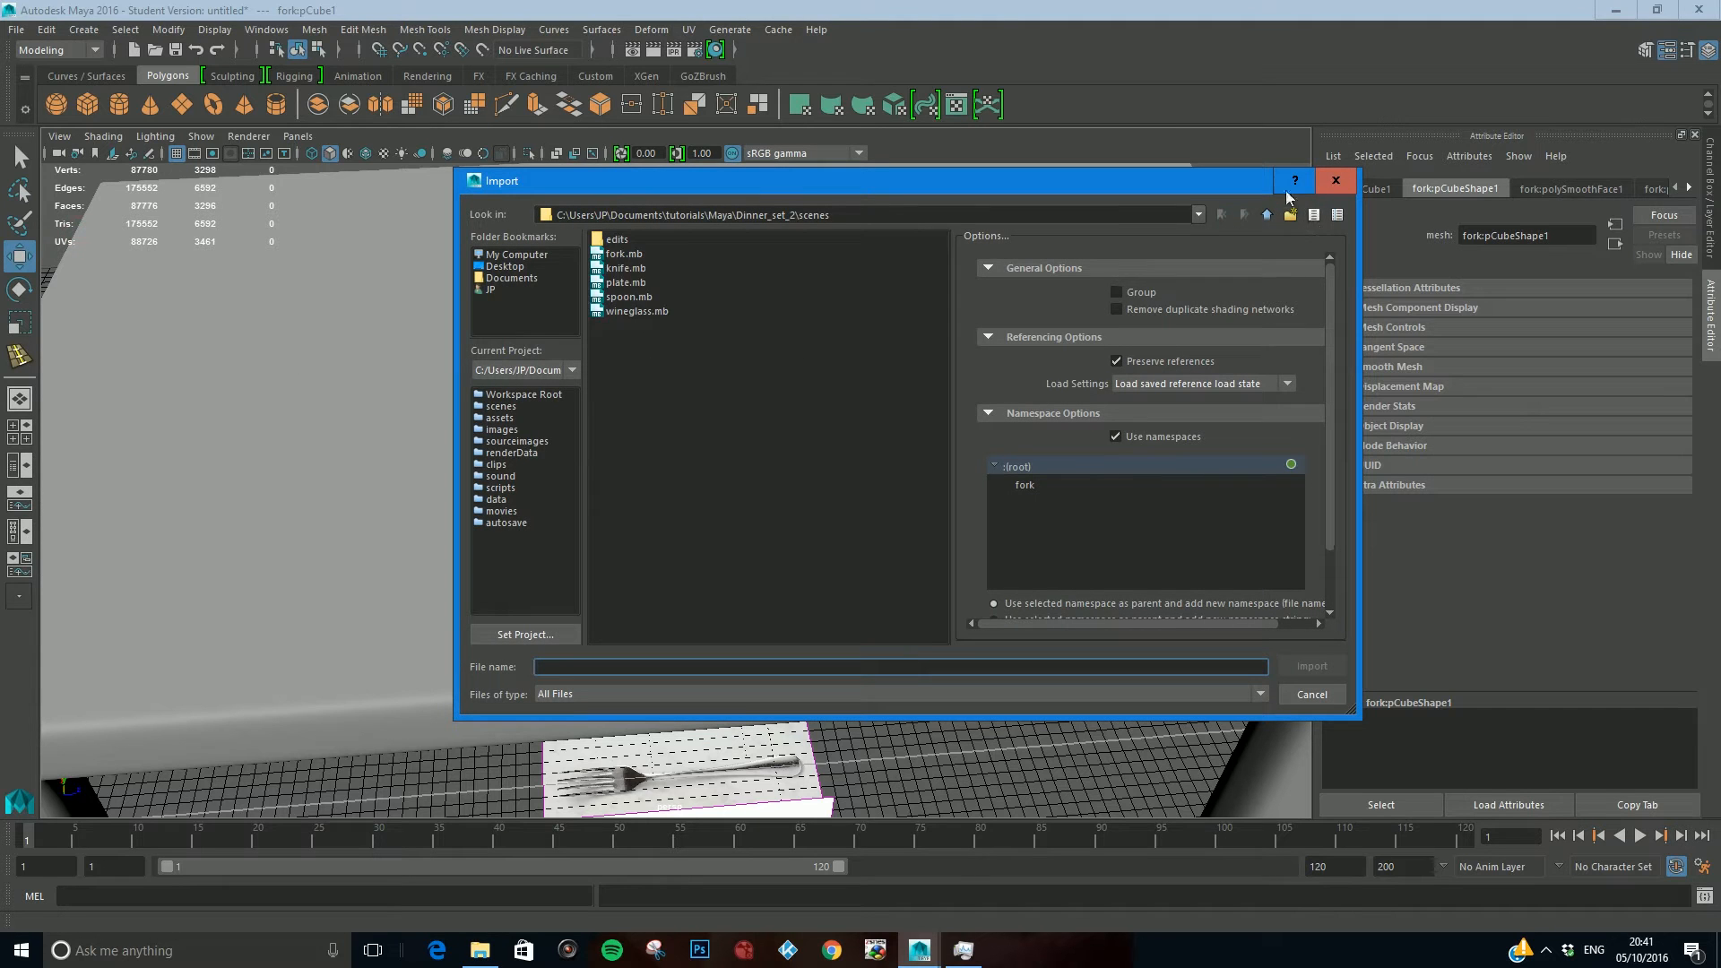
left_click(622, 268)
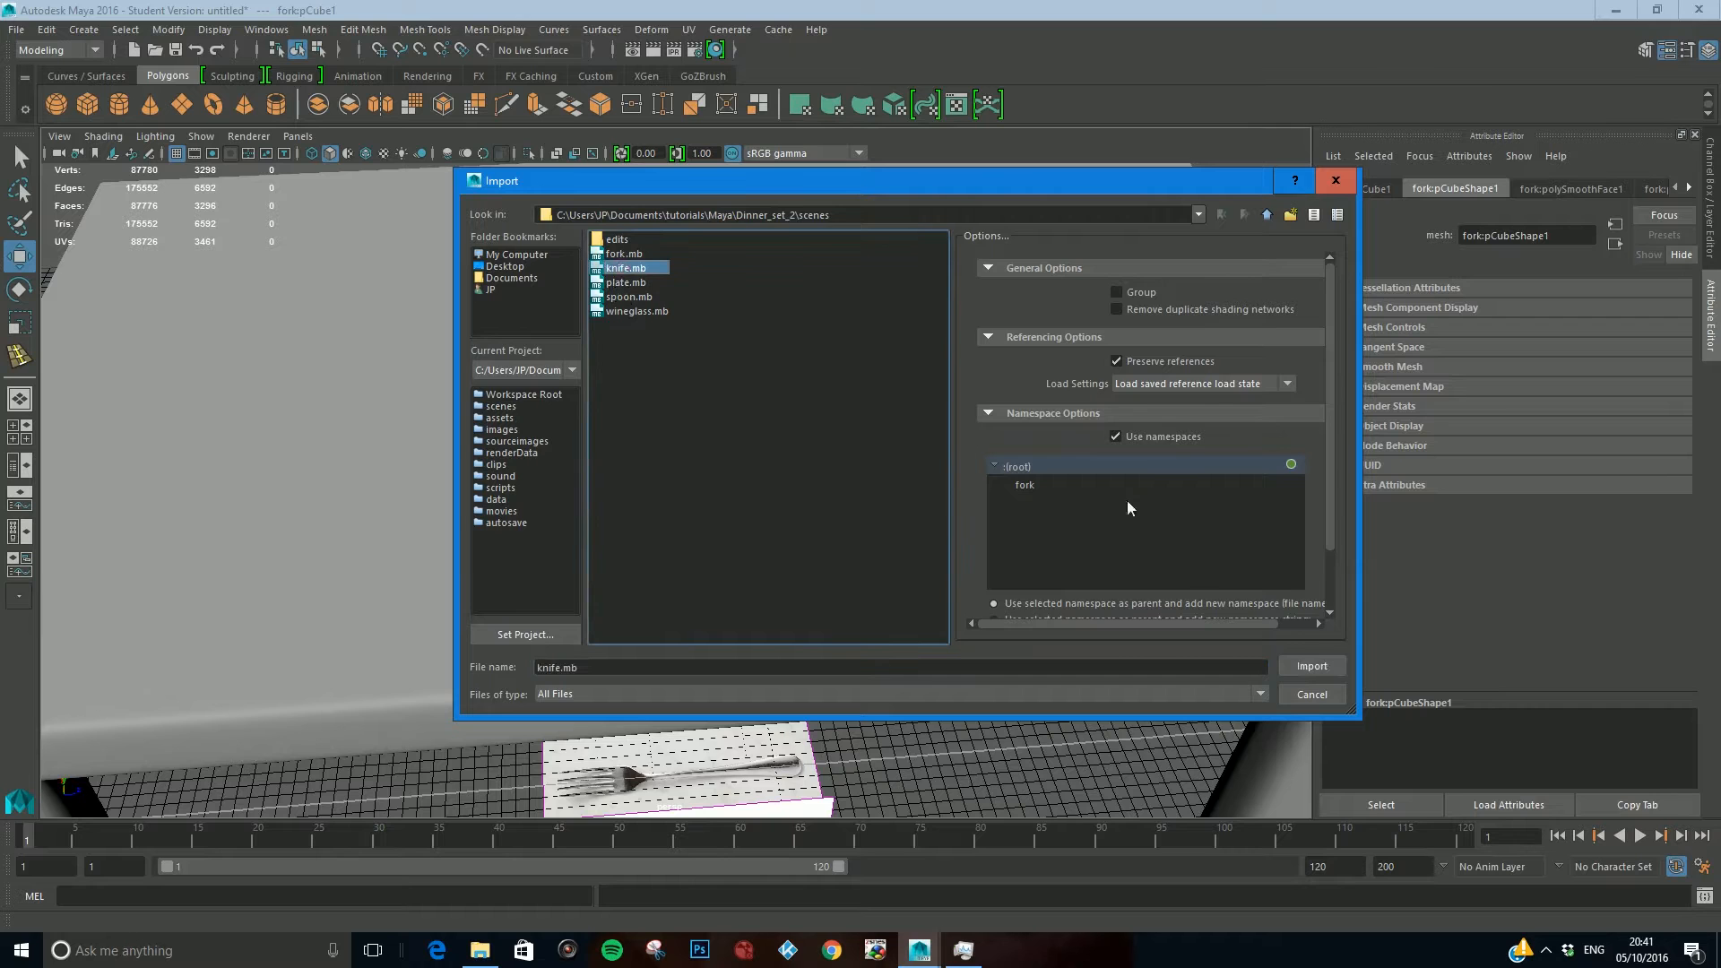
left_click(1308, 666)
Step: Turn off smooth preview on the table and select the fork
key("1")
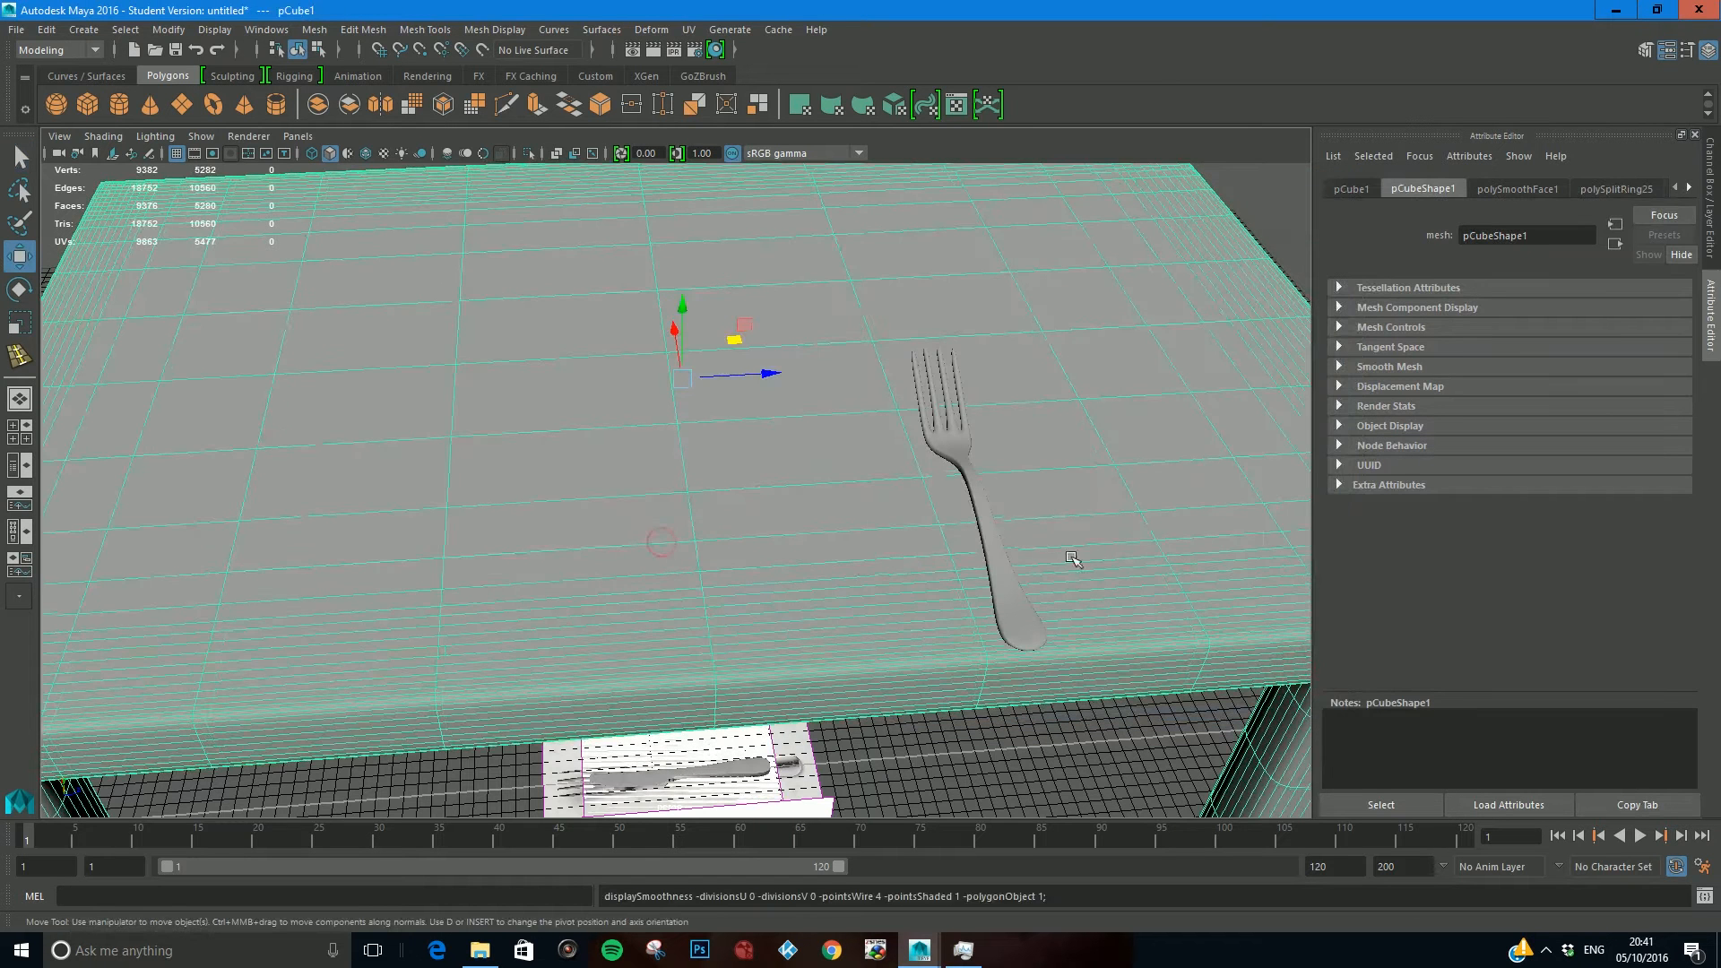
left_click(981, 511)
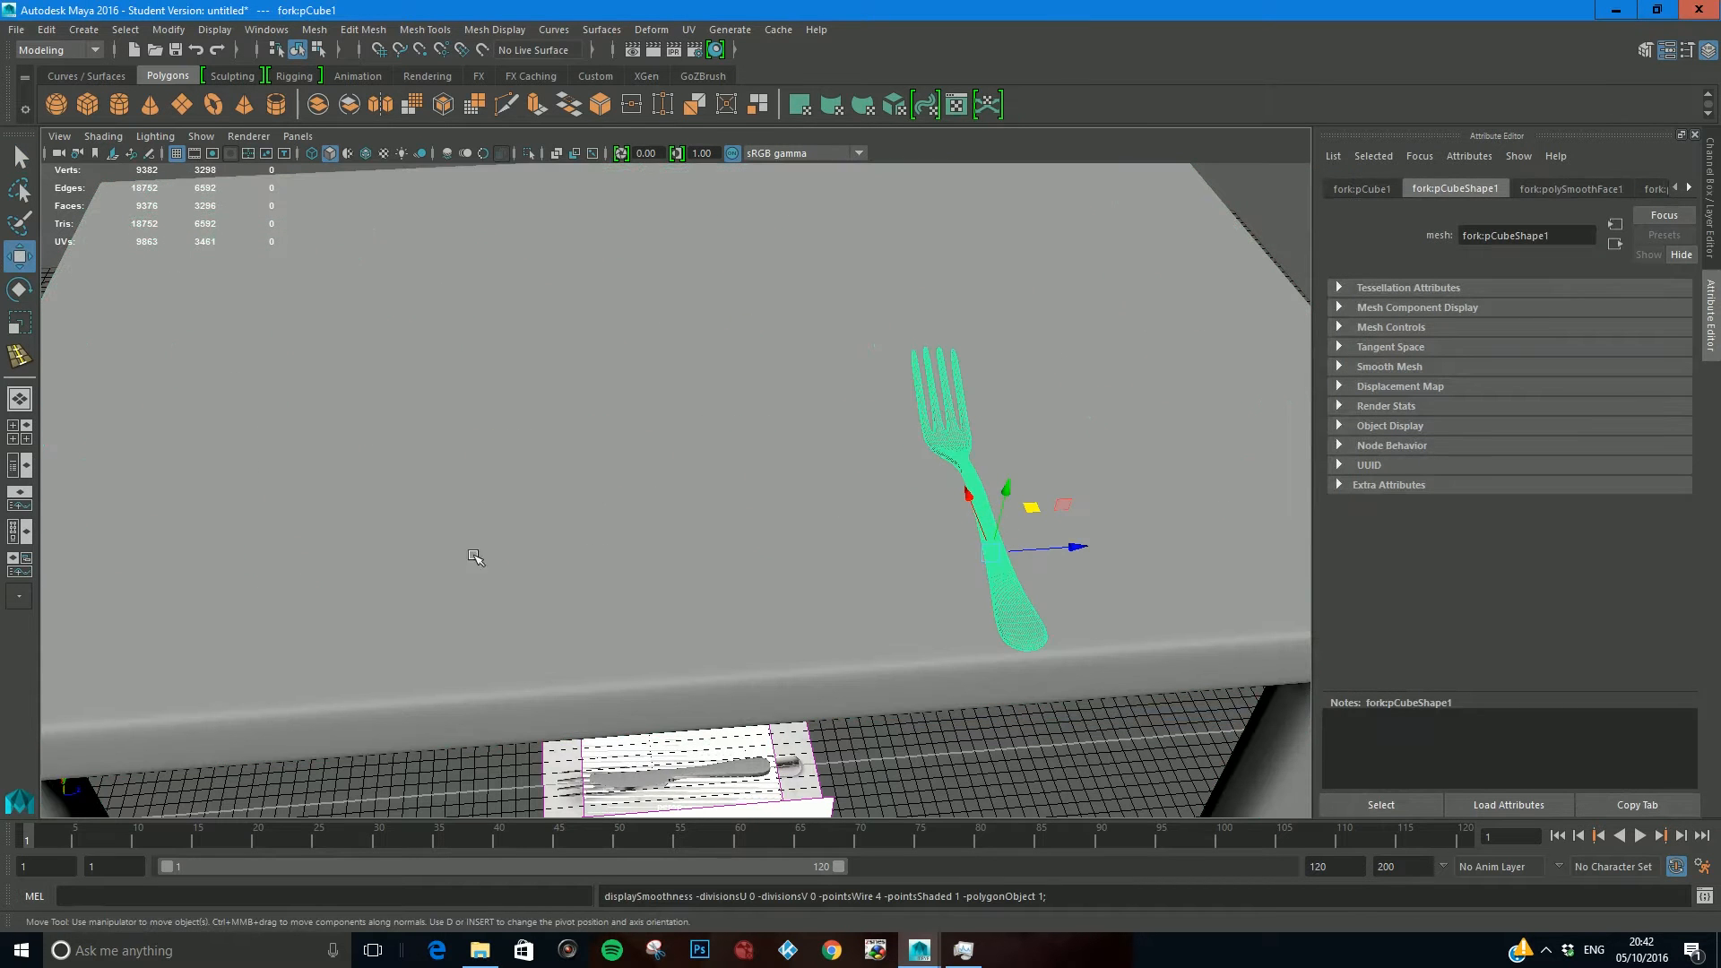
Step: Place the imported knife on the tabletop, turned to point the same way as the fork and set apart from it
left_click(686, 768)
left_click_drag(713, 708, 675, 259)
key("e")
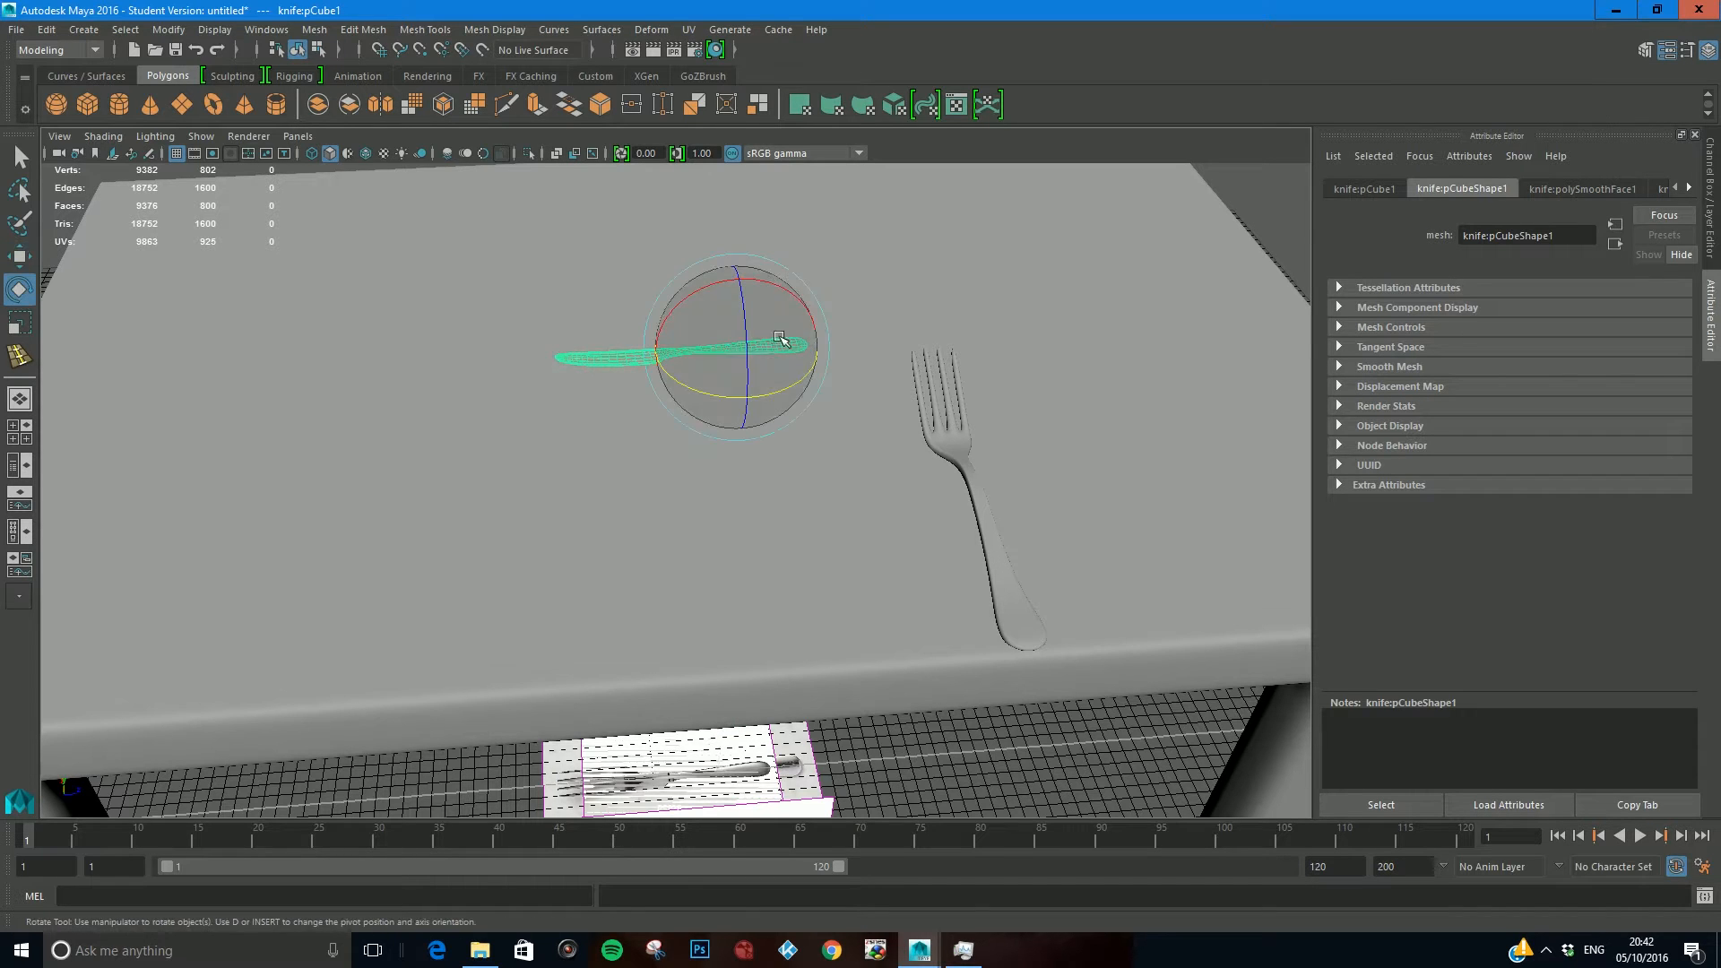
left_click_drag(778, 392, 660, 407)
key("w")
left_click_drag(782, 314, 824, 562)
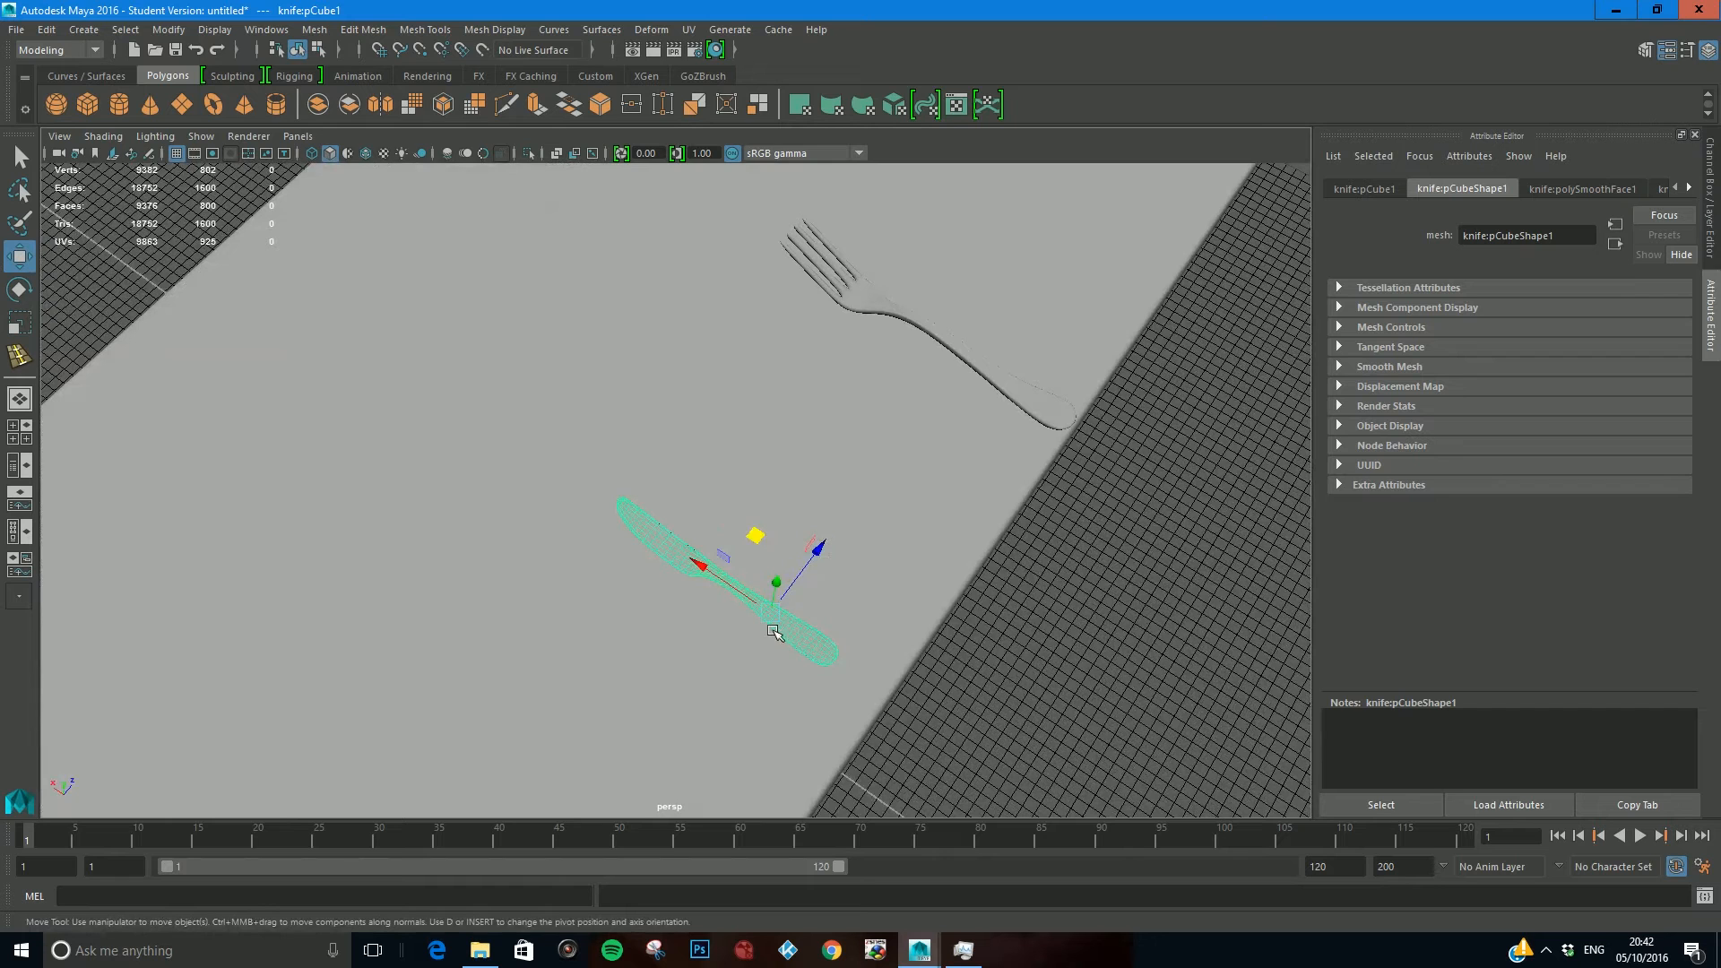
Step: Scale up the knife uniformly until its length roughly matches the fork's
key("e")
key("r")
left_click_drag(770, 615, 841, 630)
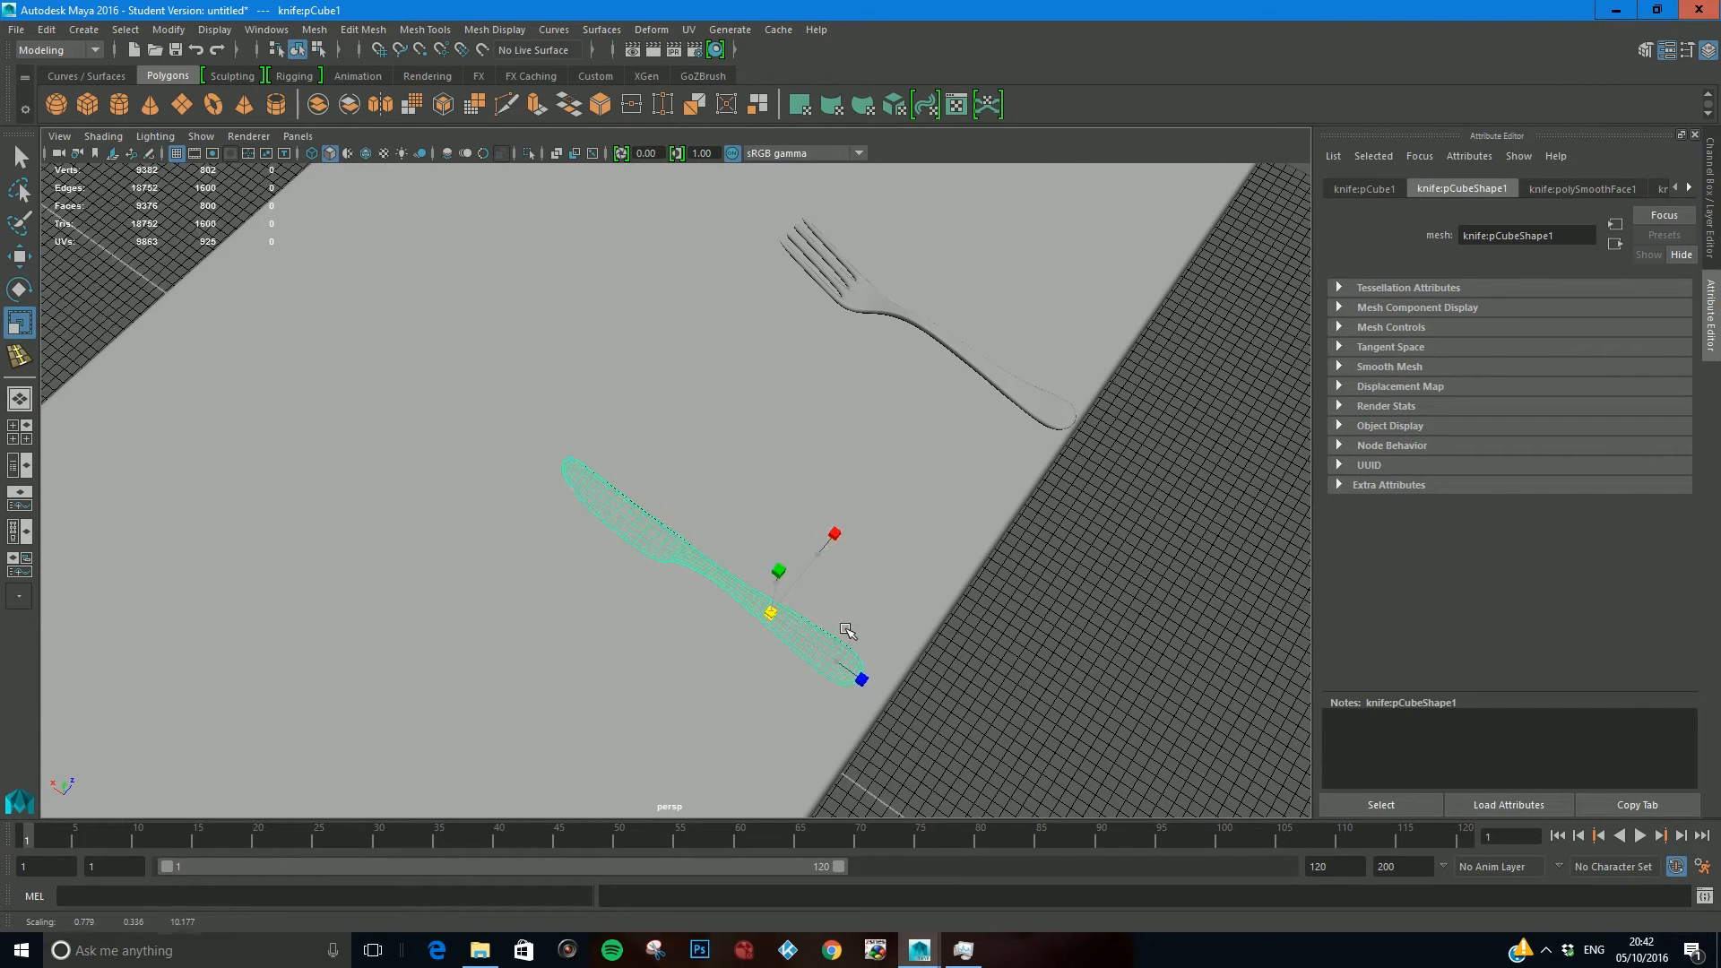
left_click_drag(914, 553, 4, 175, "alt")
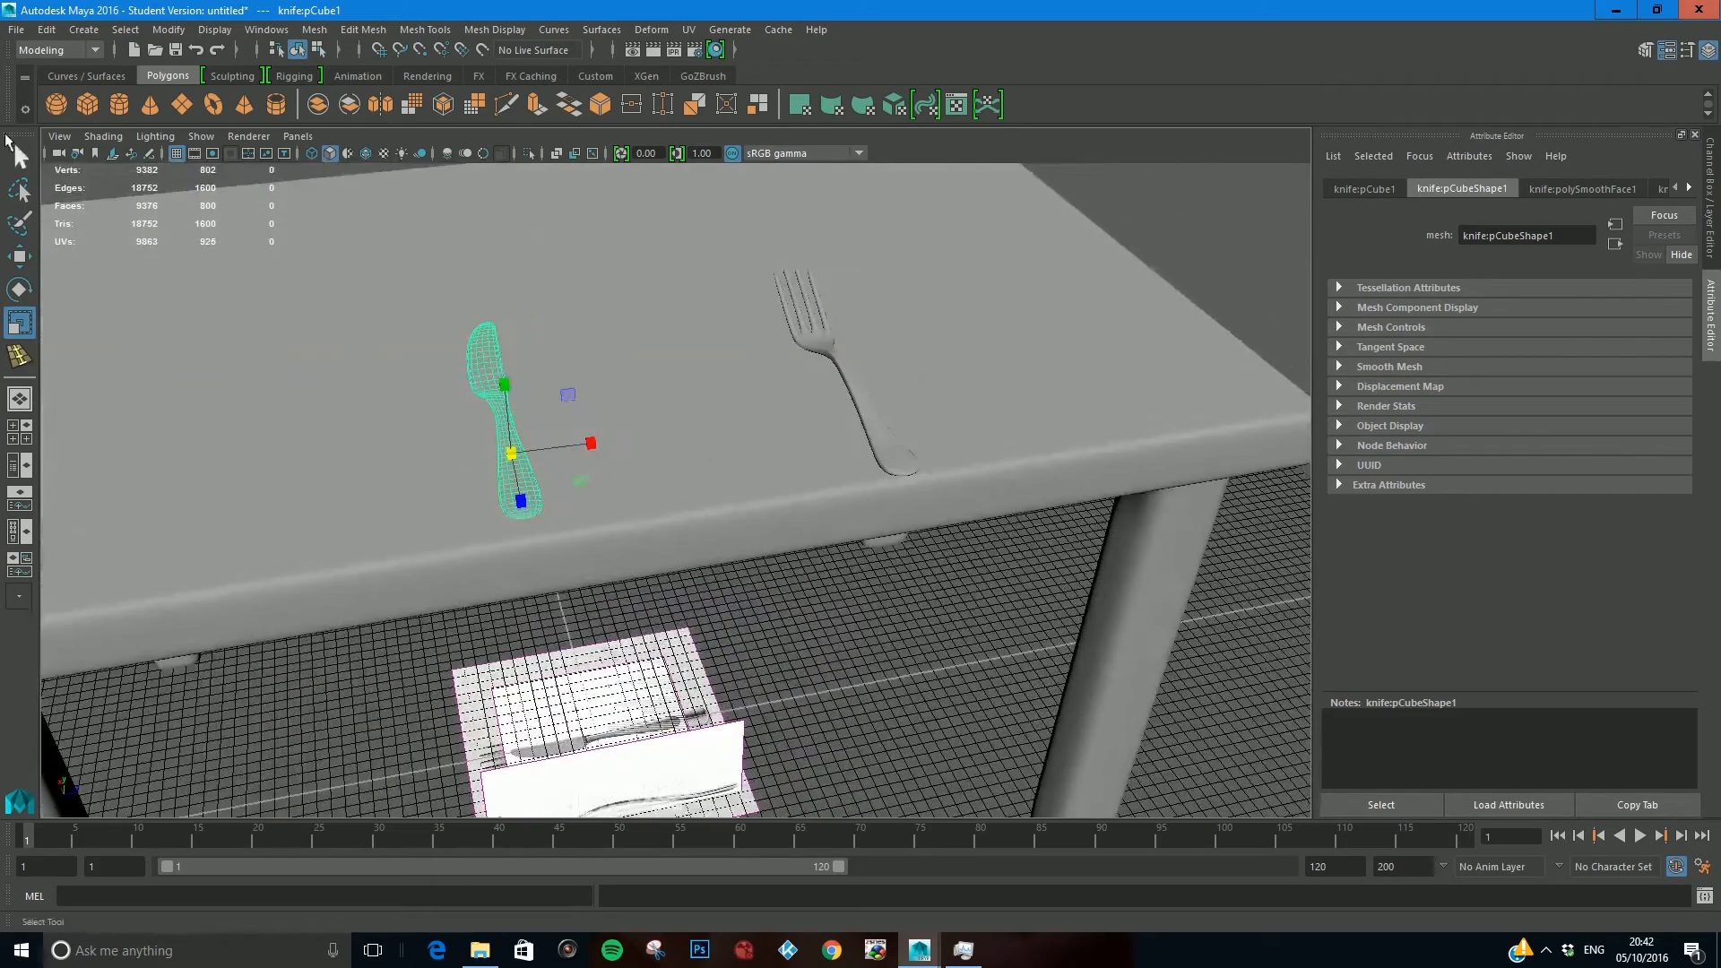
Step: Import spoon.mb from the Dinner_set_2 scenes folder and select the spoon
left_click(17, 29)
left_click(70, 235)
left_click(629, 297)
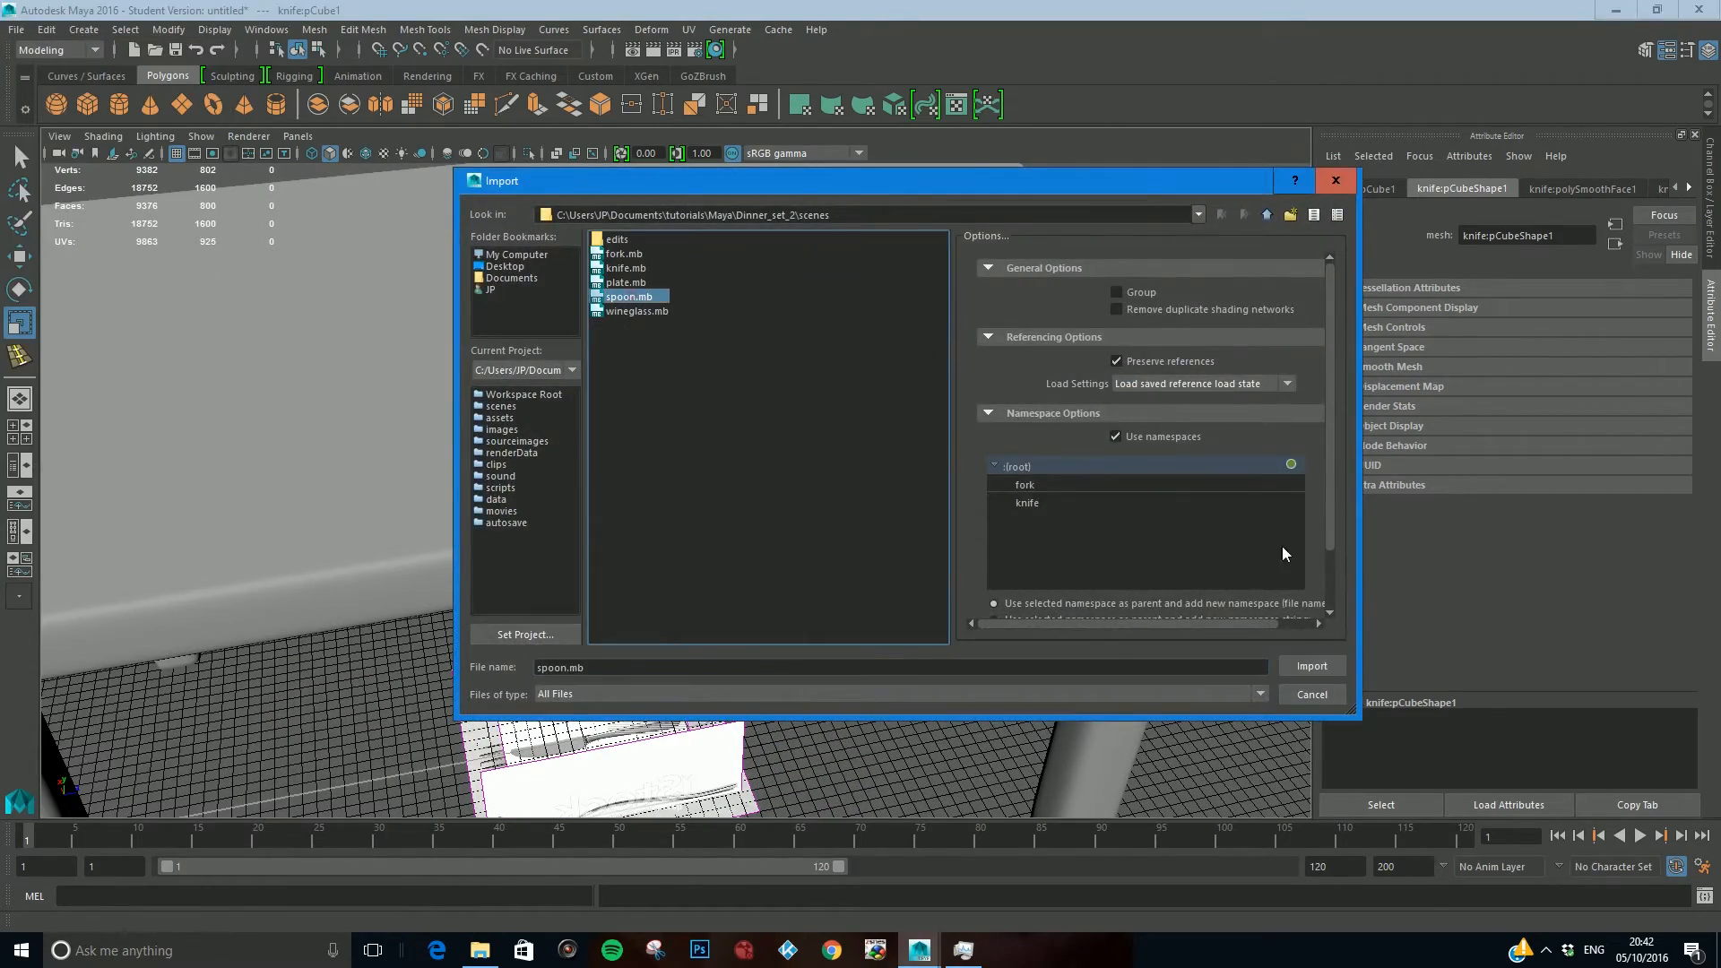
left_click(1310, 667)
left_click(567, 735)
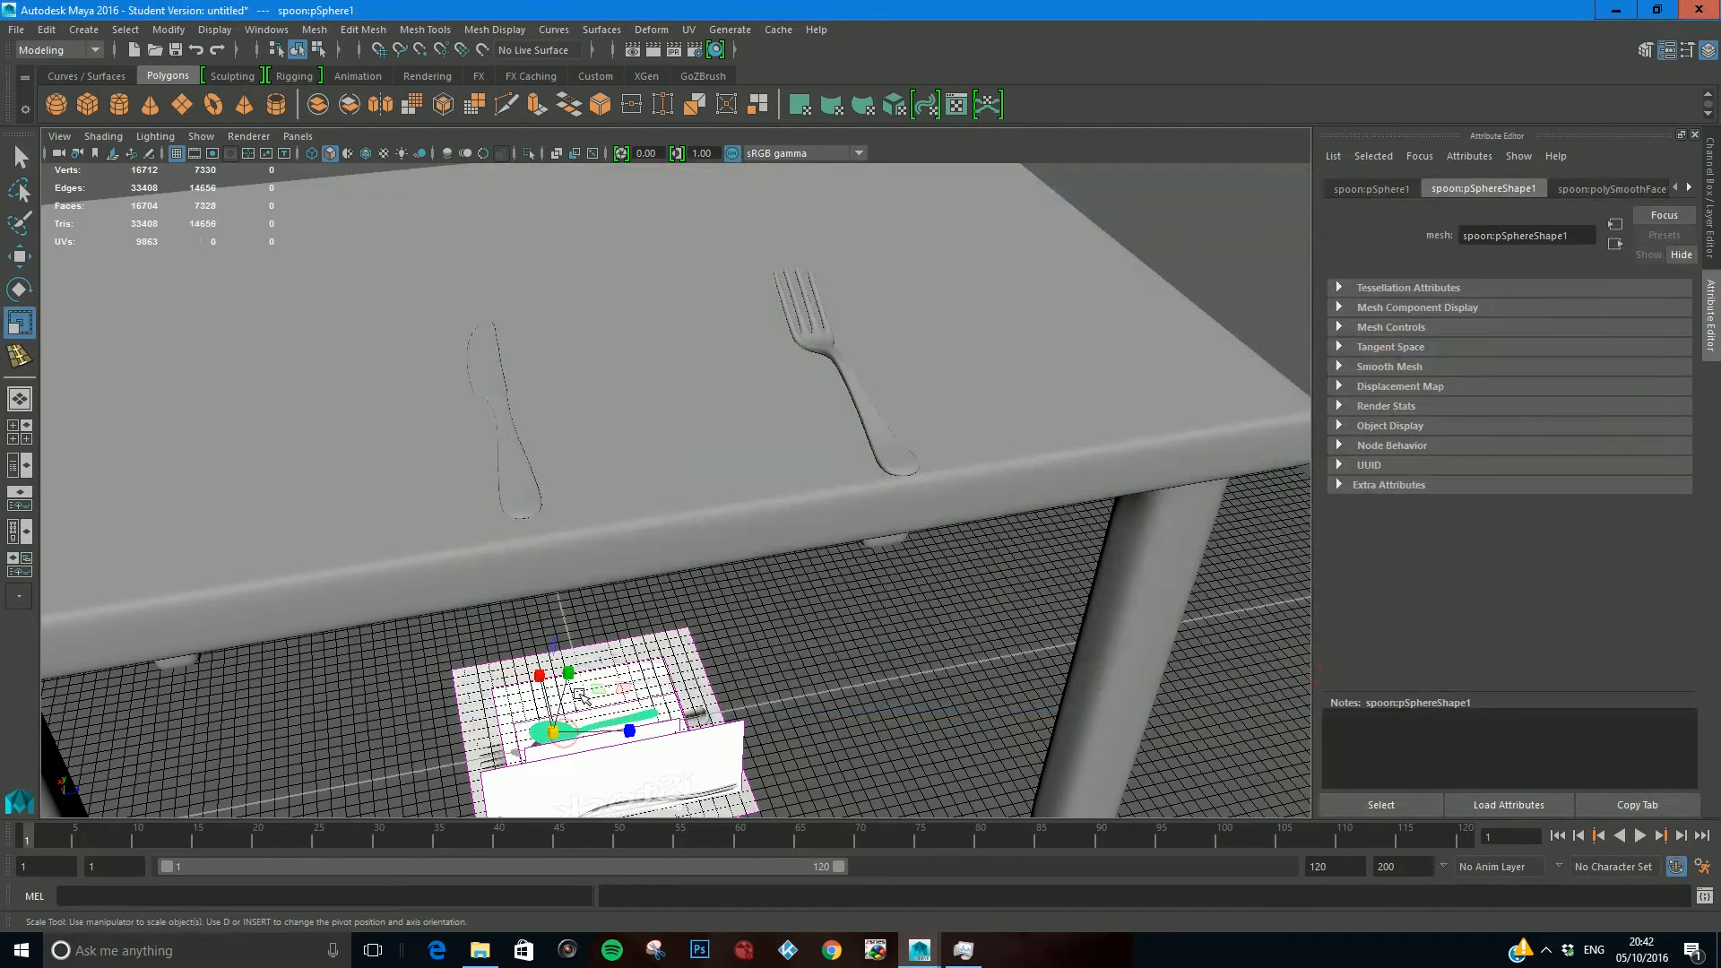
Step: Raise the spoon to tabletop height beyond the knife and rotate it about 19 degrees
key("w")
left_click_drag(547, 673, 504, 188)
key("e")
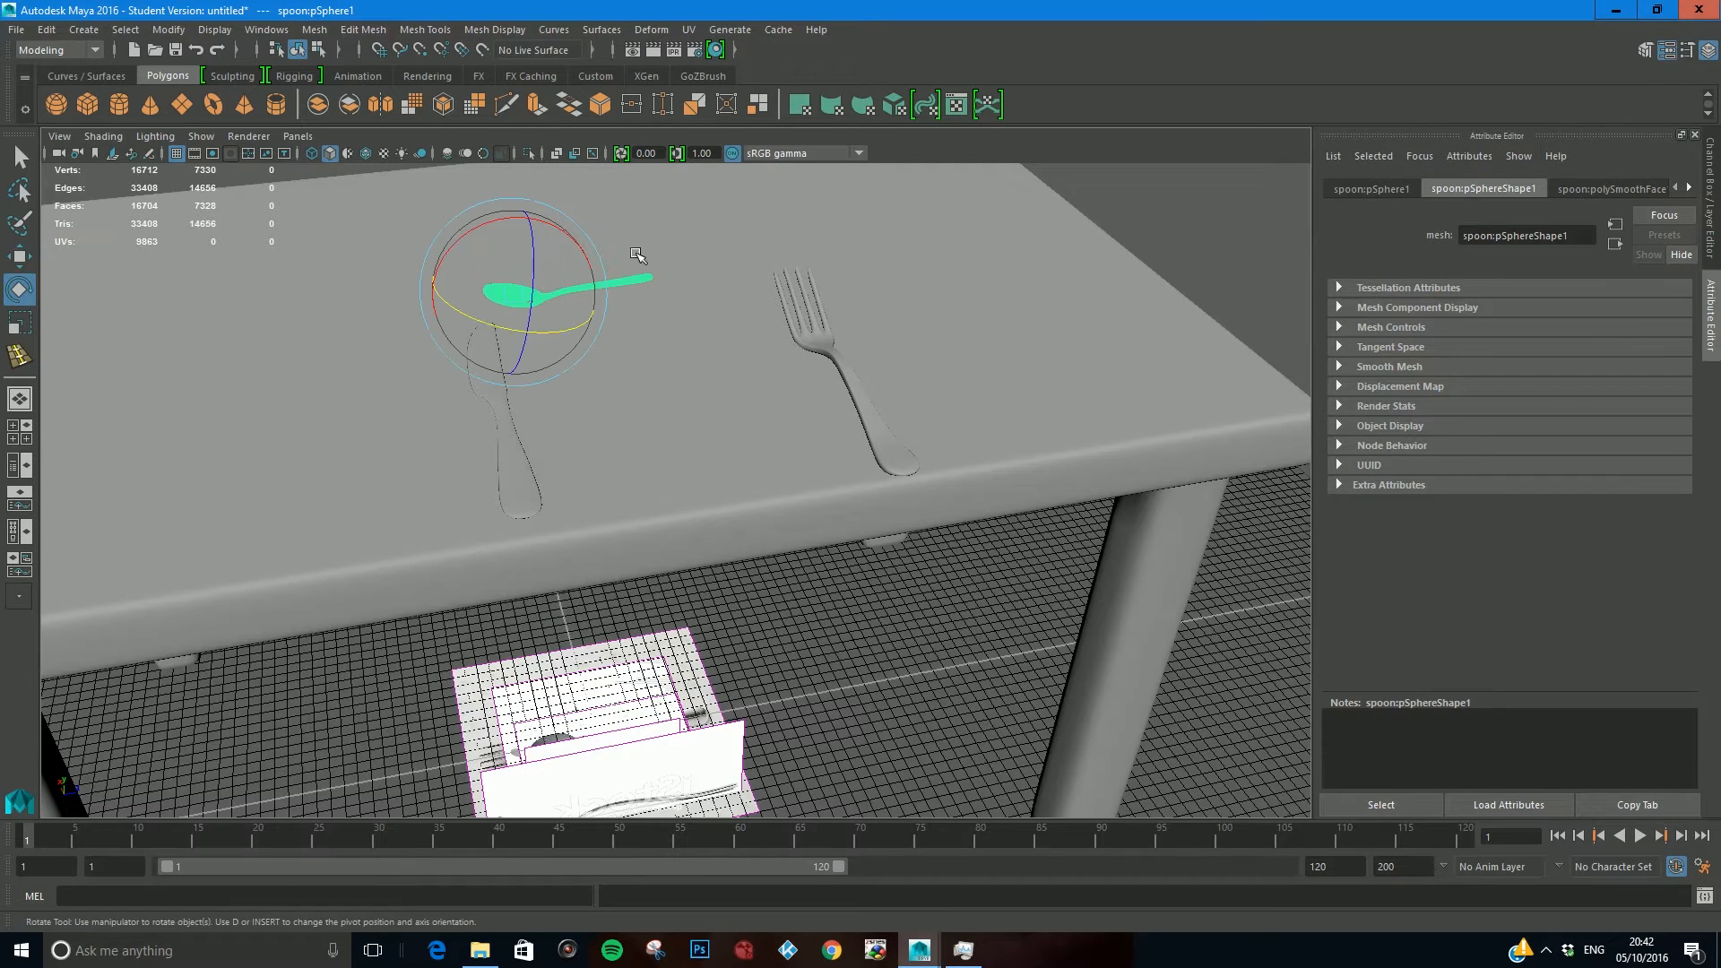
left_click(560, 230)
left_click_drag(560, 230, 565, 232)
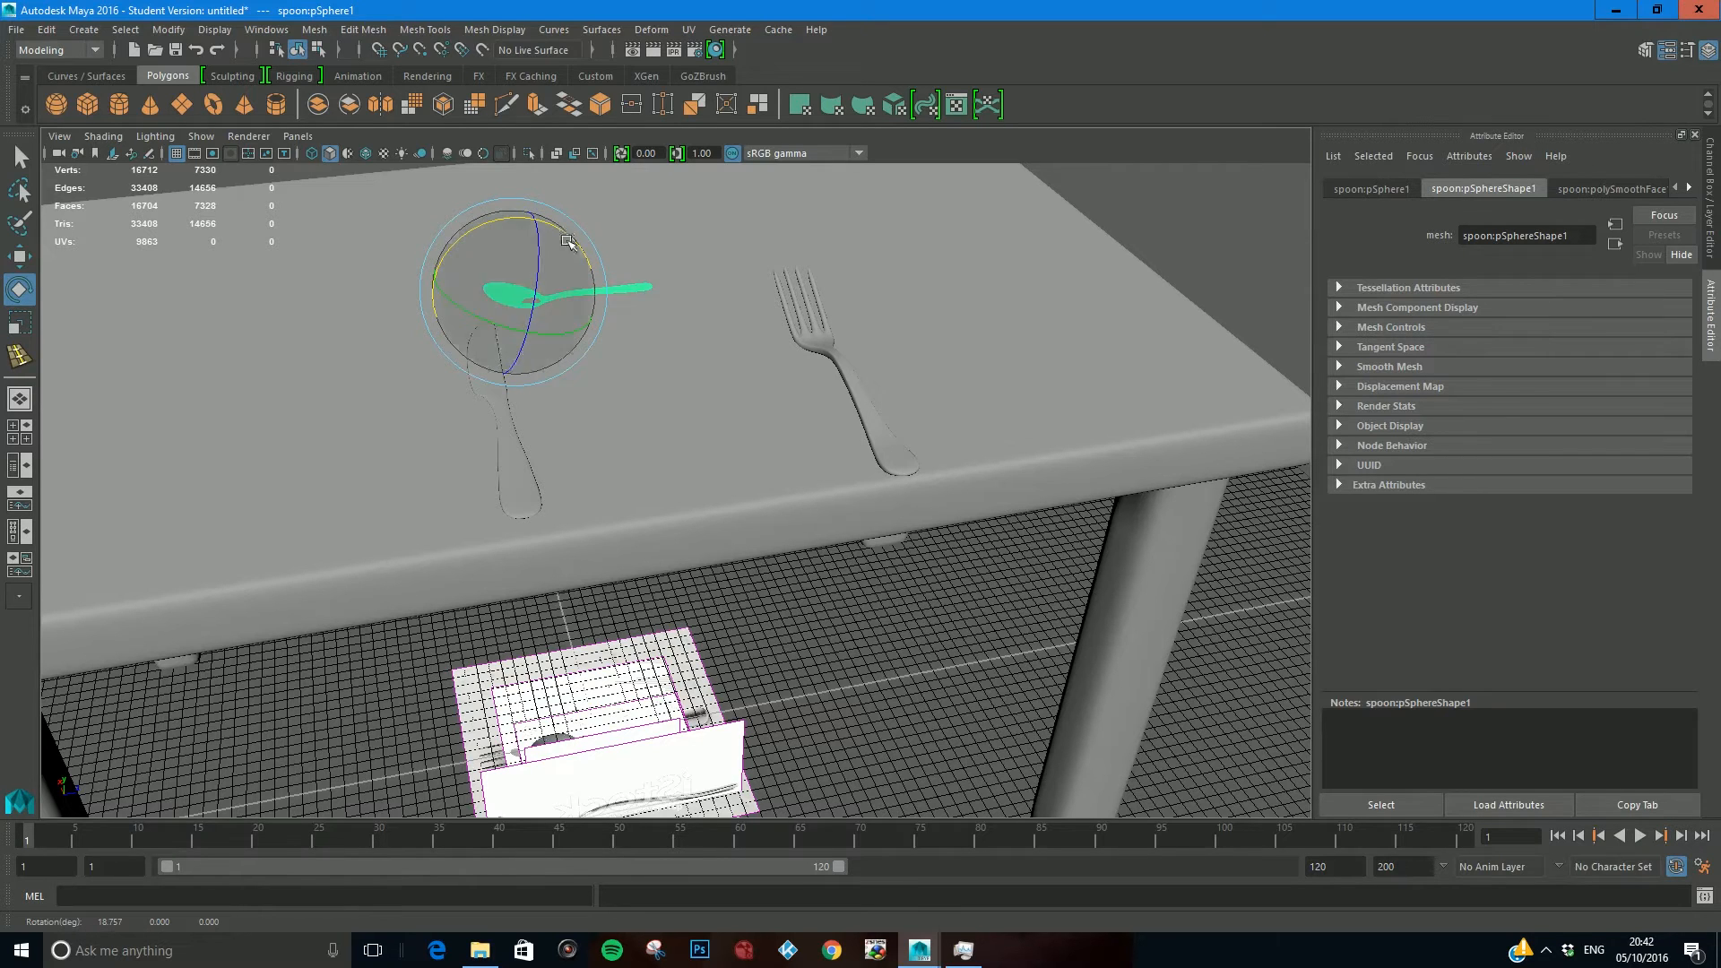
Step: Enlarge the spoon to suit the other cutlery and lay it crosswise on the tabletop beyond the knife and fork tips
key("w")
left_click_drag(510, 226, 632, 276)
left_click_drag(632, 276, 623, 373, "alt")
key("r")
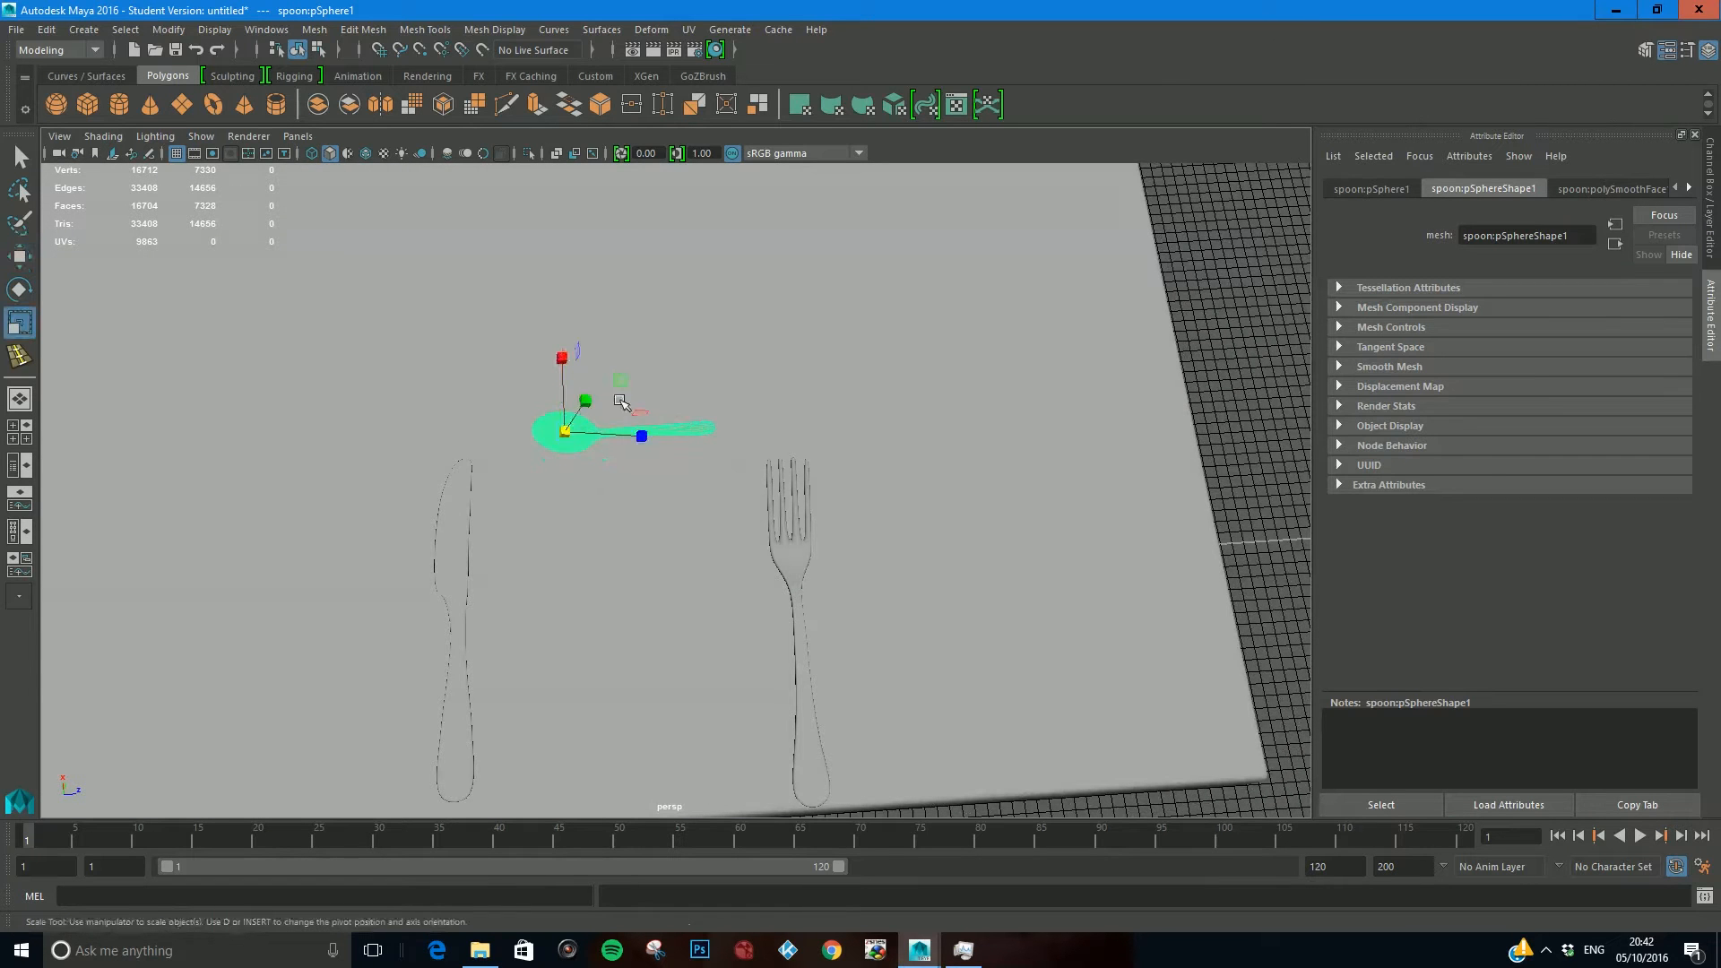
left_click_drag(565, 429, 627, 384)
key("w")
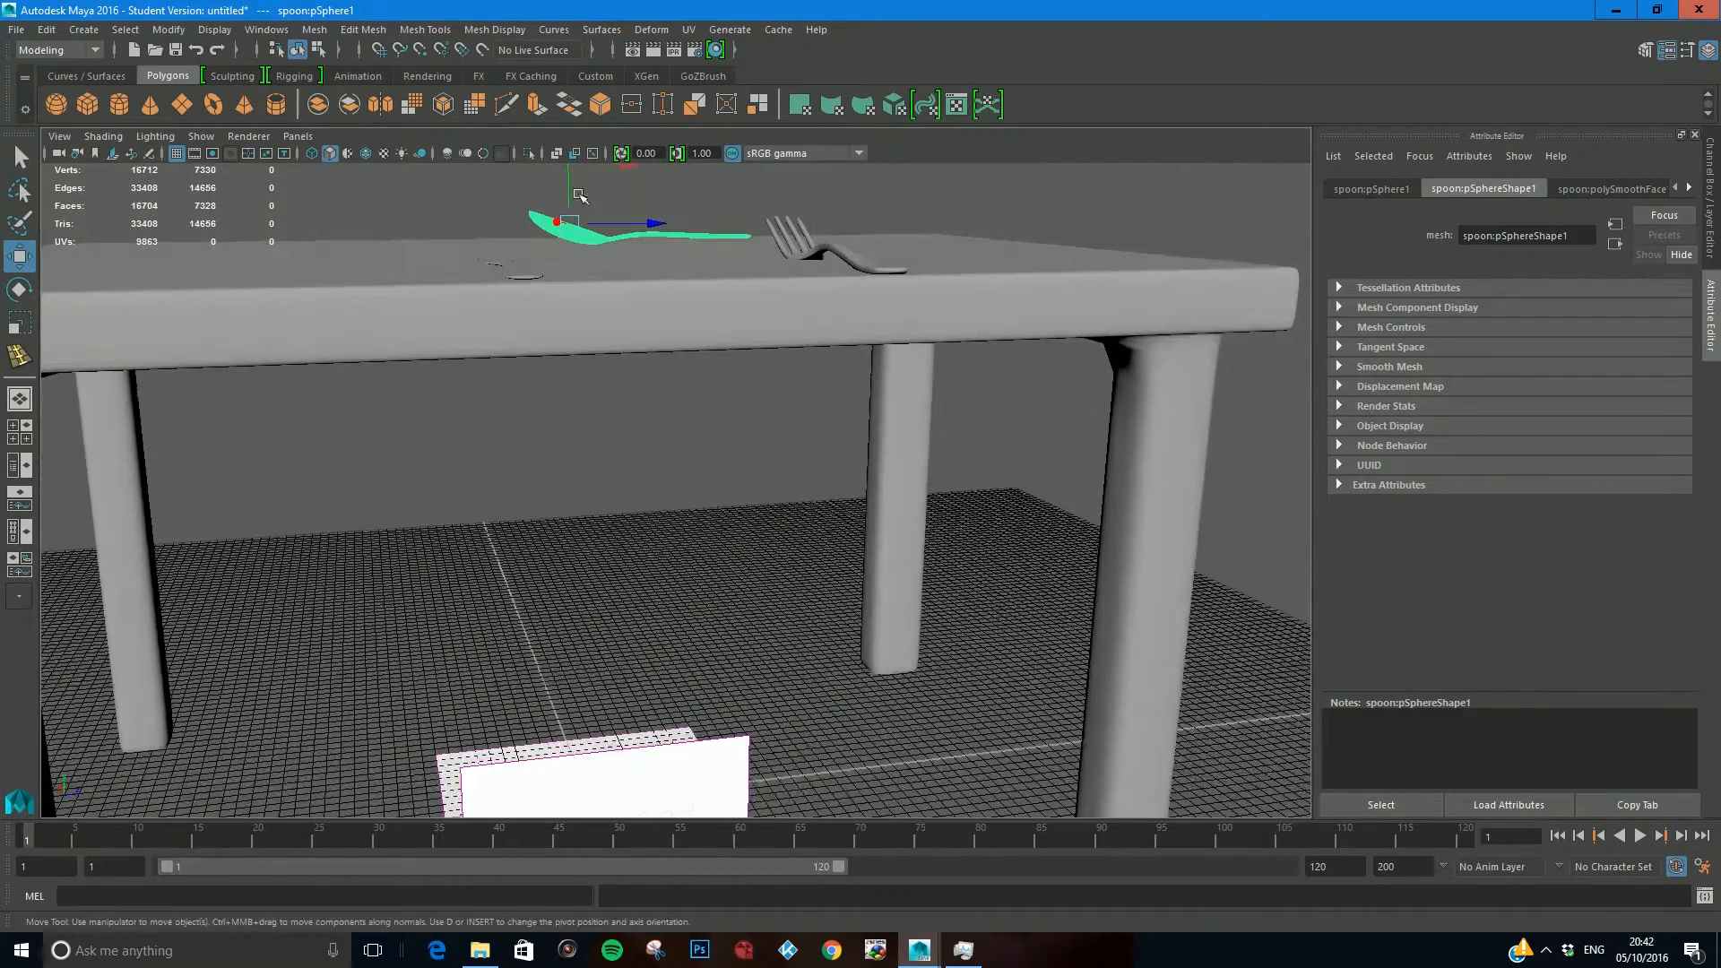
left_click_drag(571, 189, 611, 291)
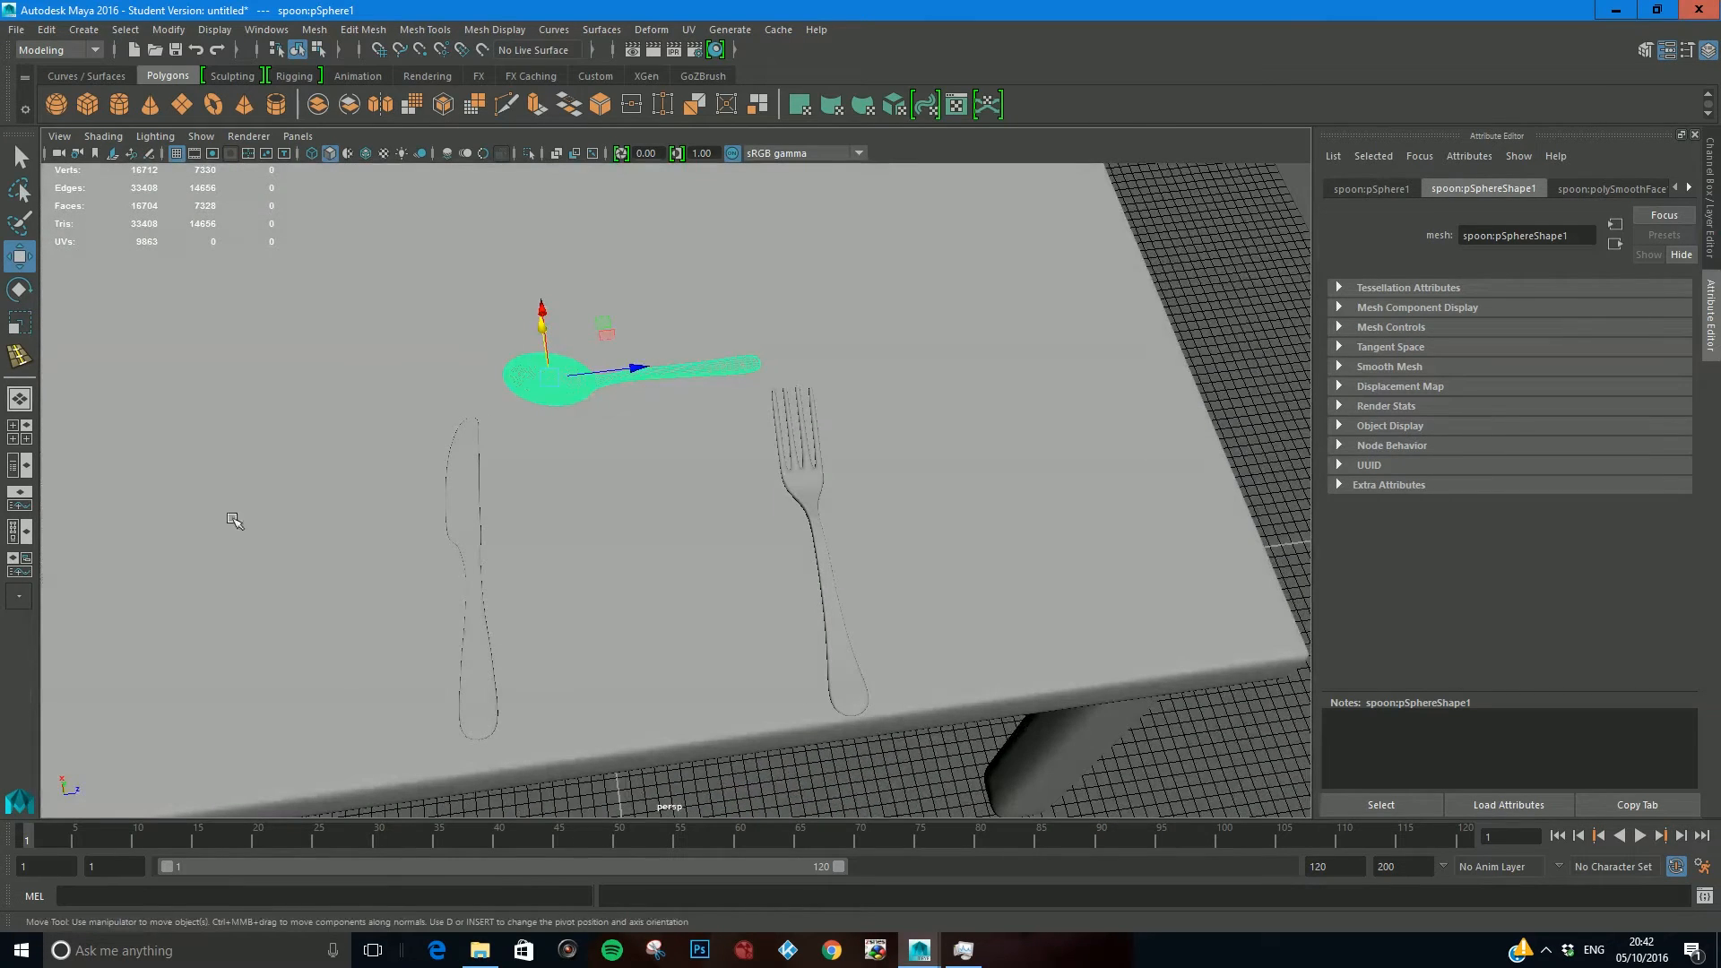
Step: Import plate.mb from the Dinner_set_2 scenes folder and select the plate
left_click(16, 30)
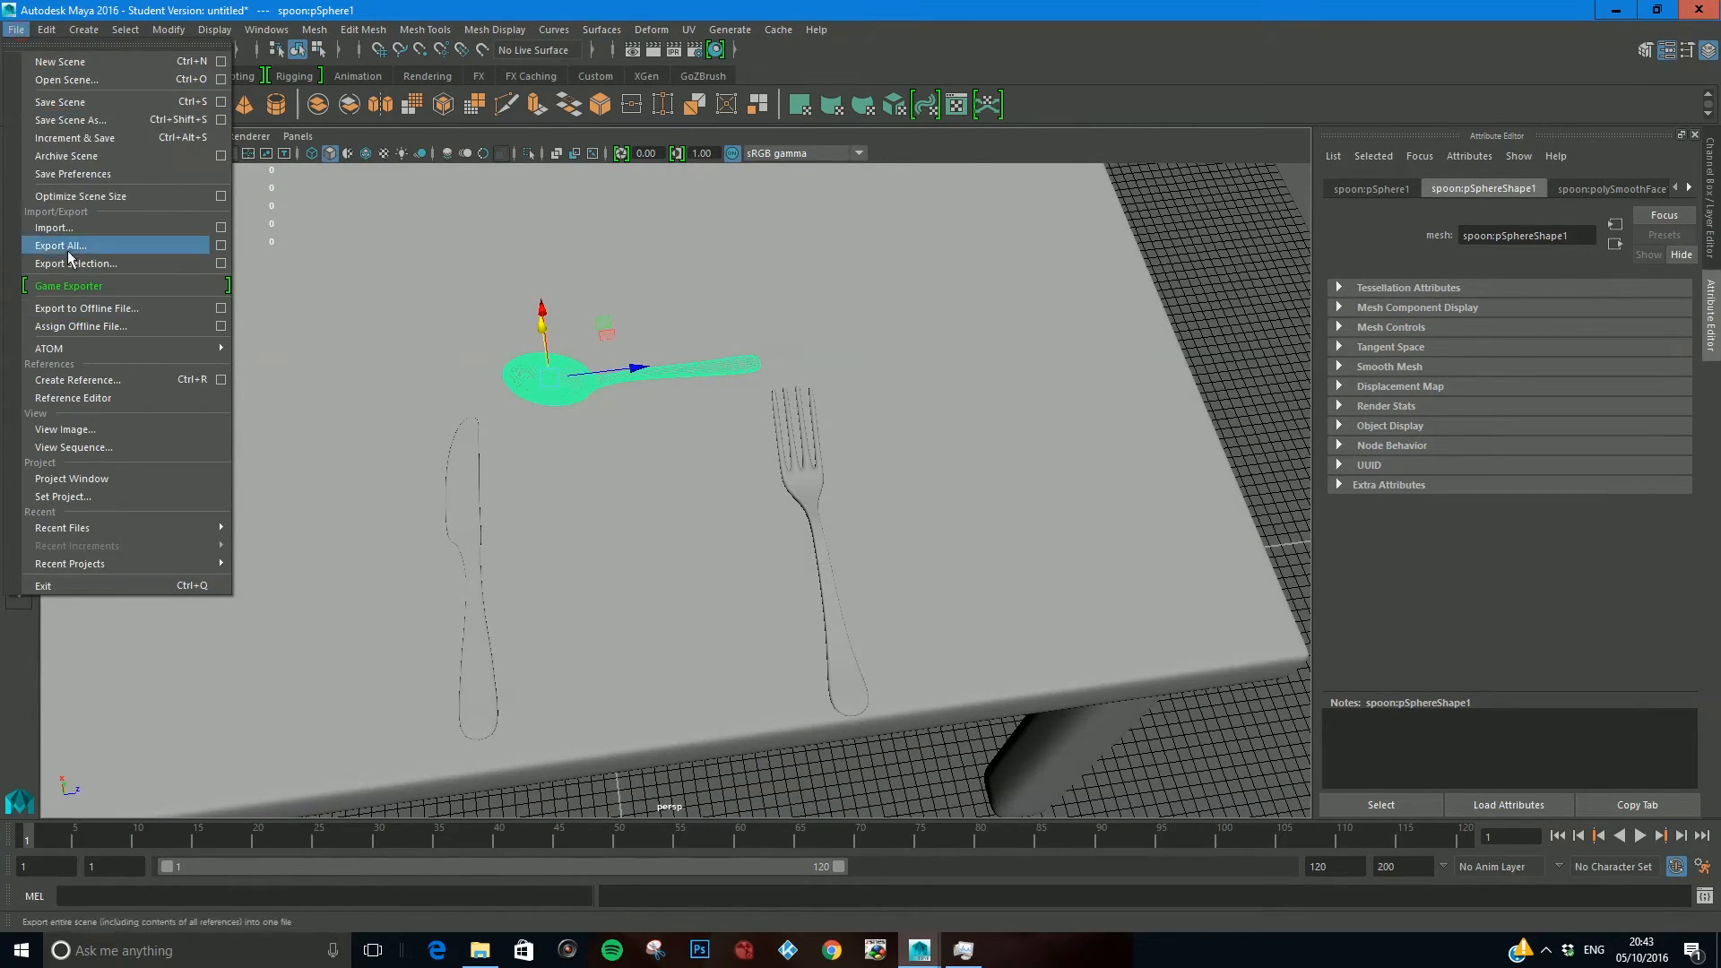
left_click(82, 227)
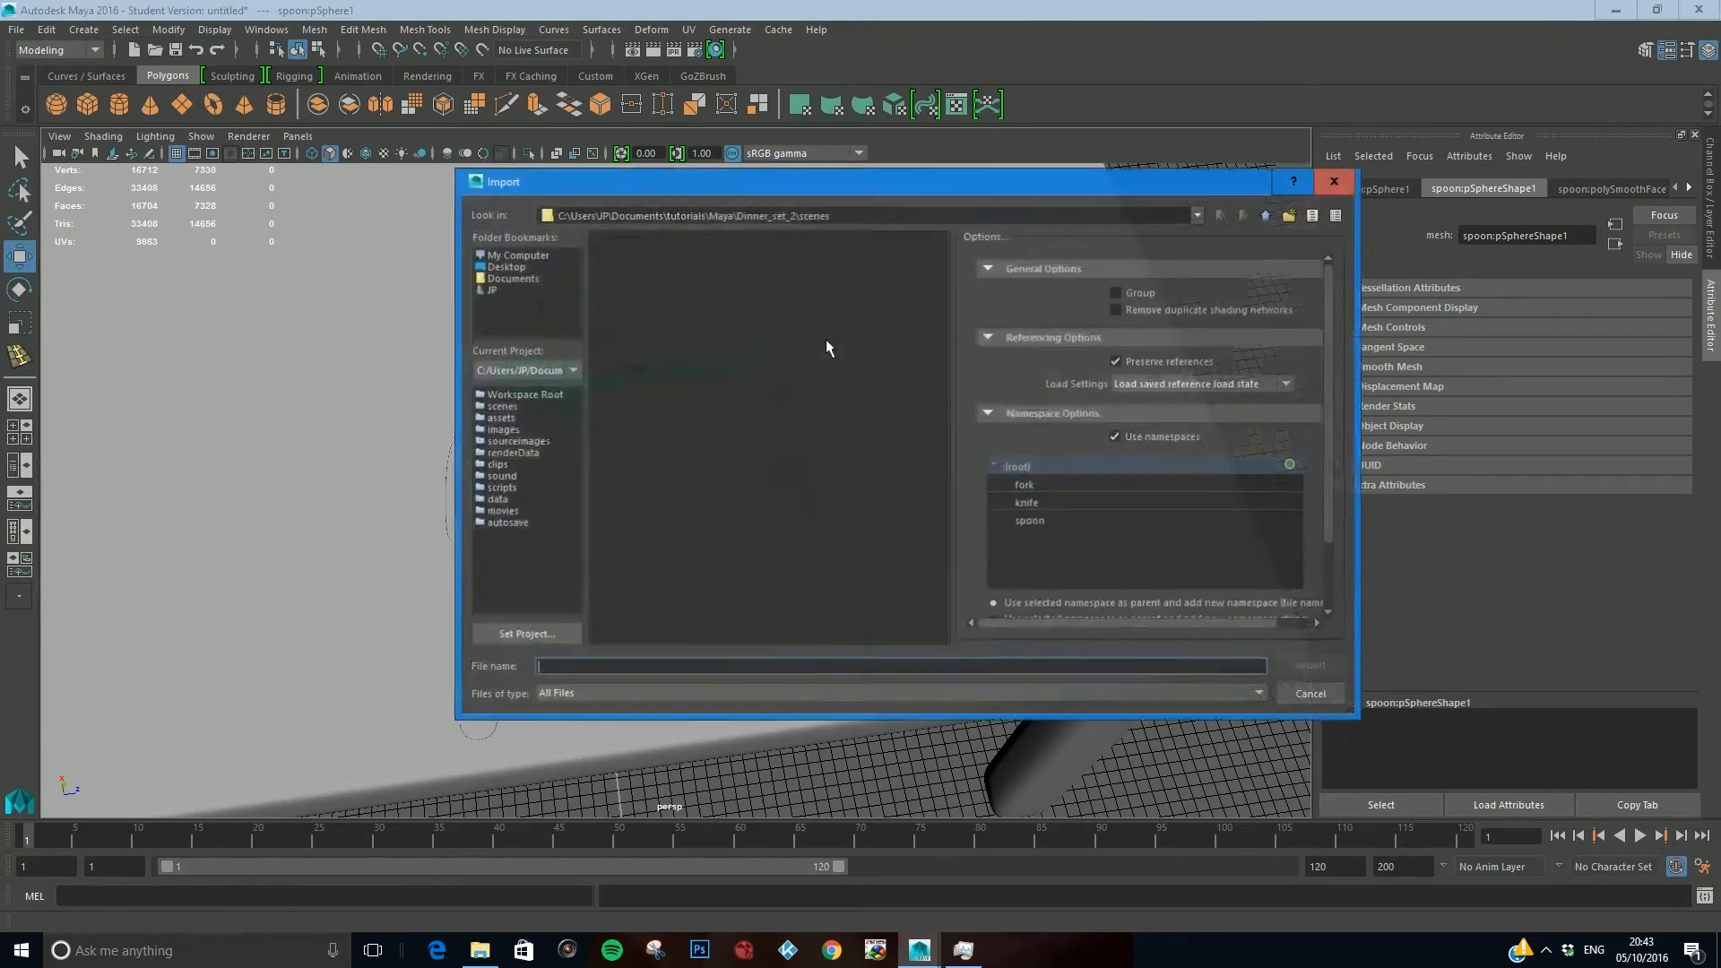
left_click(631, 283)
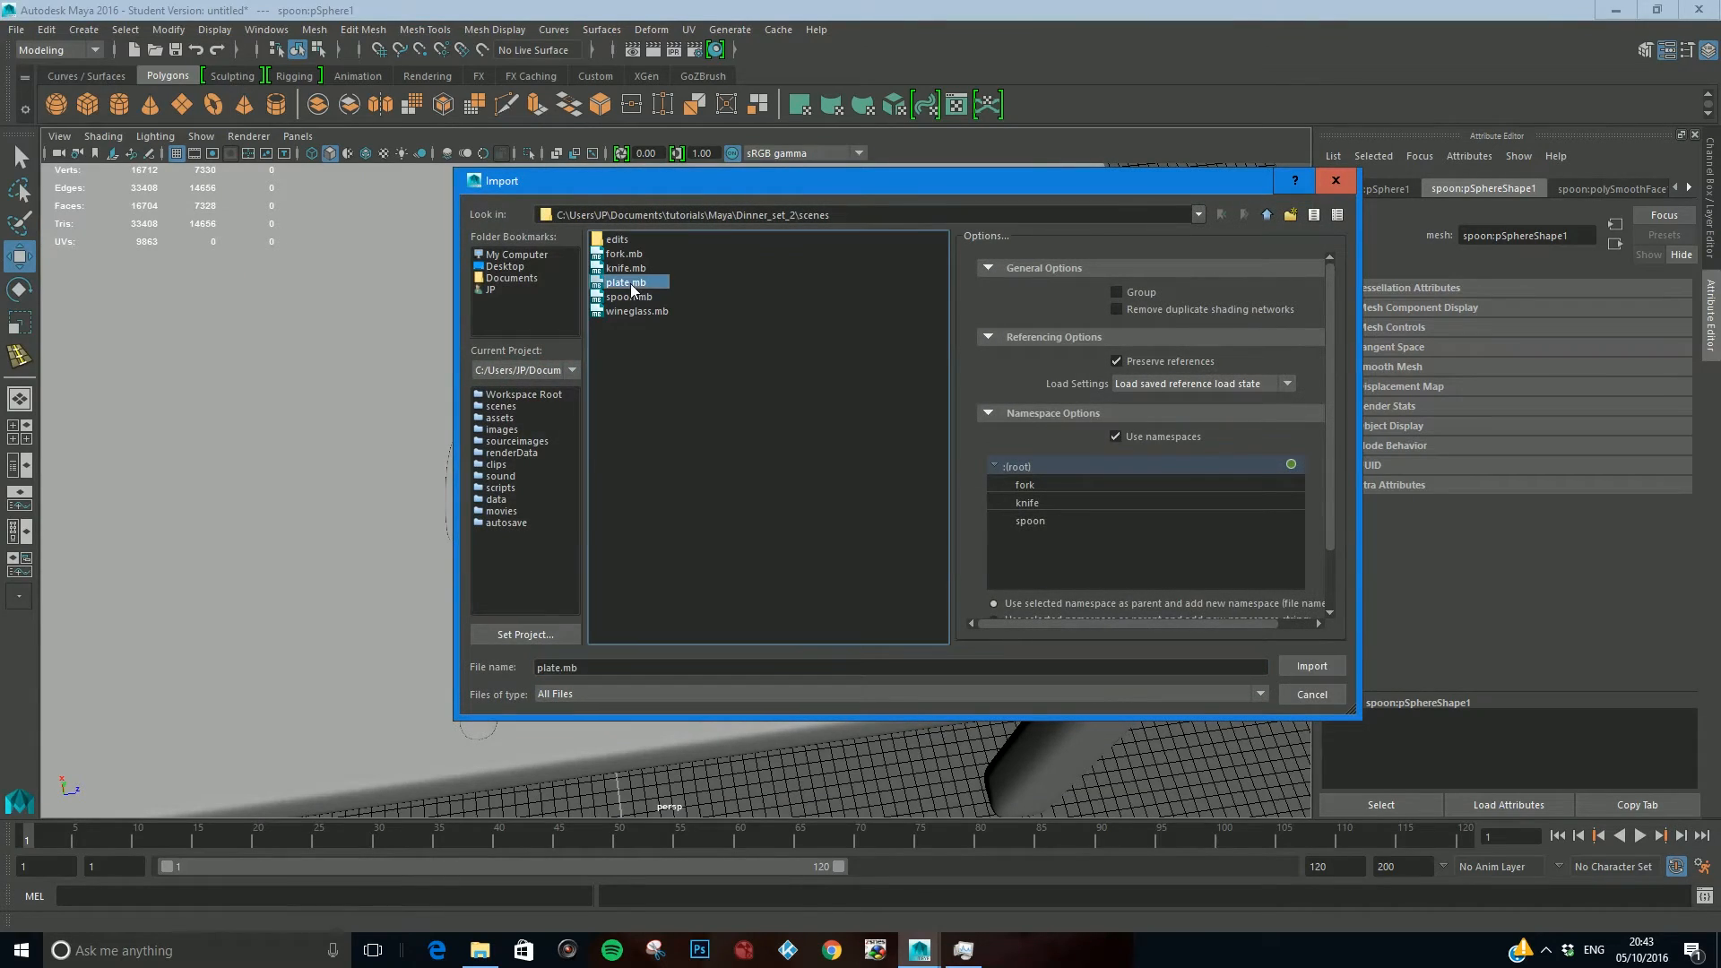
left_click(1310, 665)
left_click_drag(960, 653, 722, 688, "alt")
left_click(648, 682)
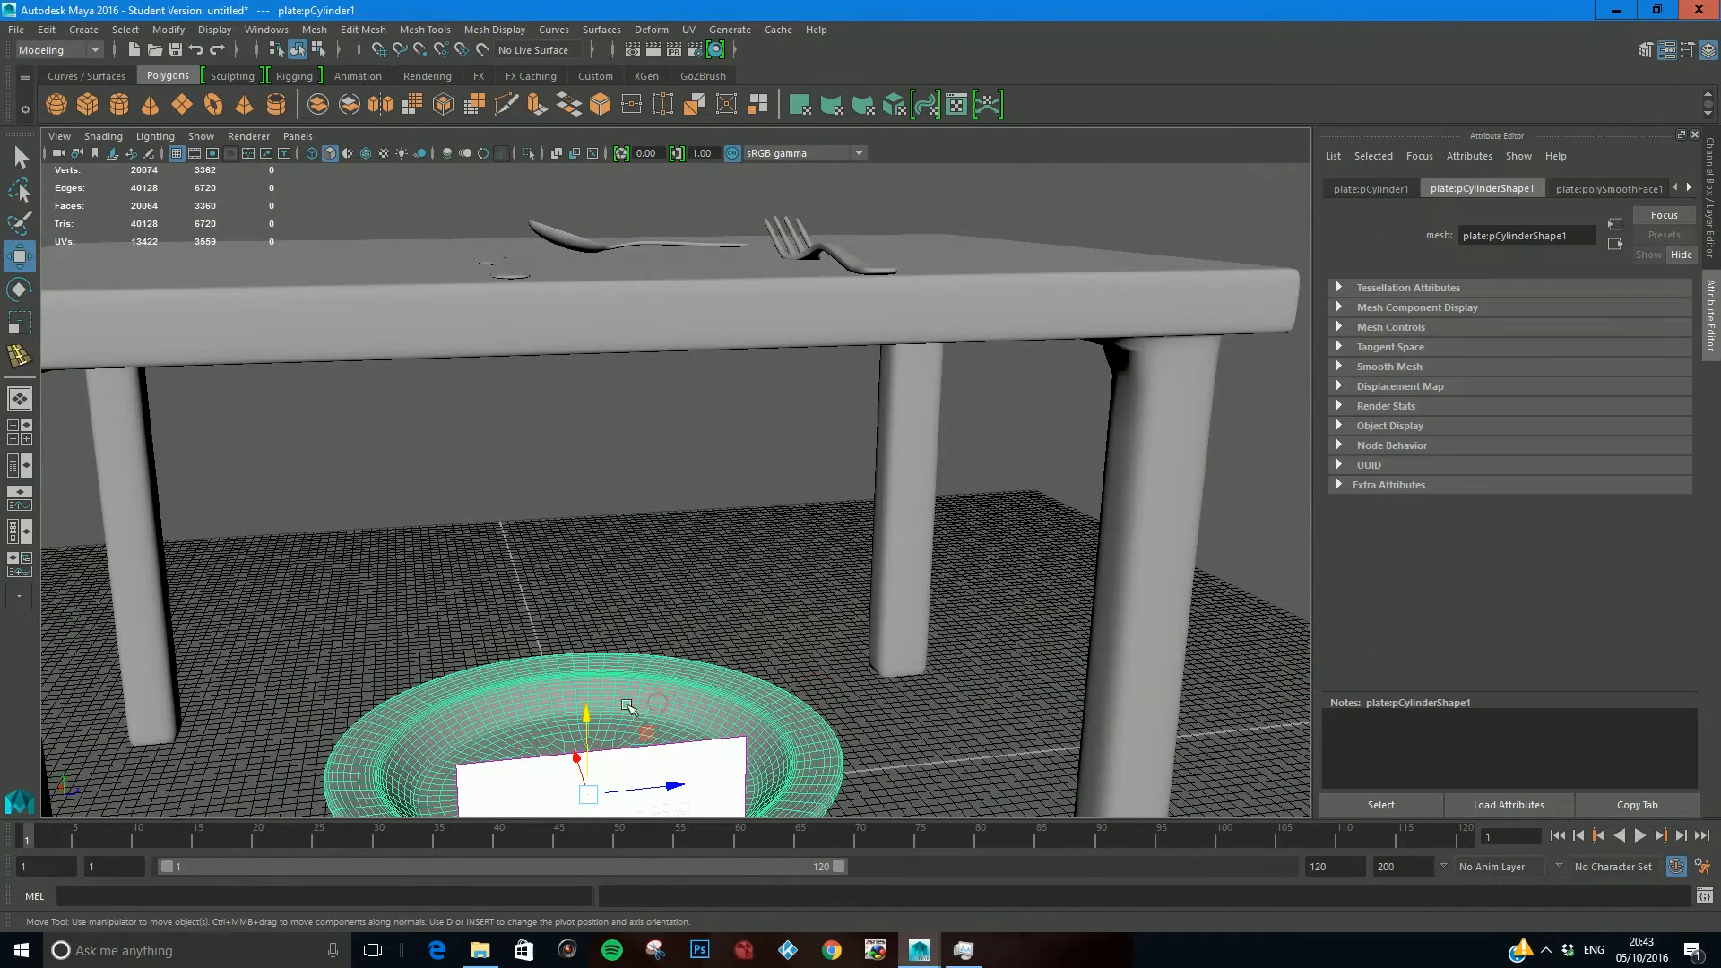
Step: Raise the plate to tabletop height and scale it down to fit between the knife and fork
left_click_drag(591, 717, 702, 425)
right_click_drag(702, 426, 634, 387, "alt")
key("r")
left_click_drag(588, 400, 490, 442)
middle_click_drag(412, 469, 376, 481)
Step: Place the plate on the tabletop between the knife and fork, just in front of the spoon
key("w")
left_click_drag(611, 409, 587, 240, "alt")
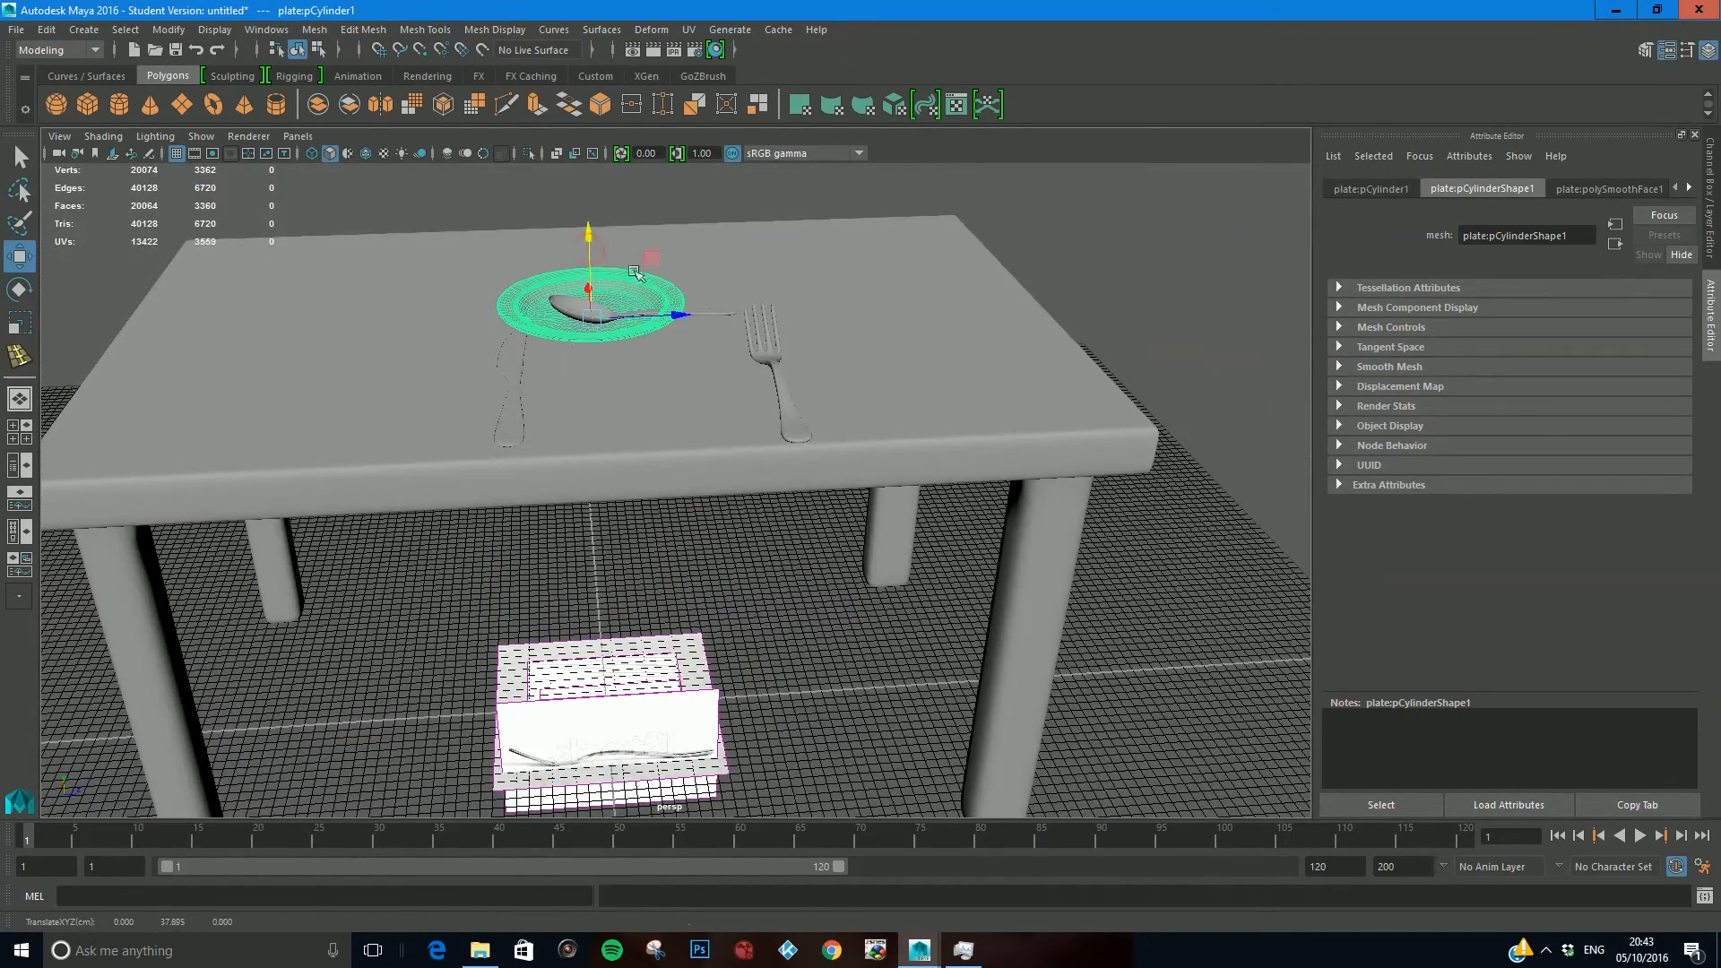
left_click_drag(650, 300, 807, 421, "alt")
Step: Import wineglass.mb from the Dinner_set_2 scenes folder and select the wine glass
left_click(19, 31)
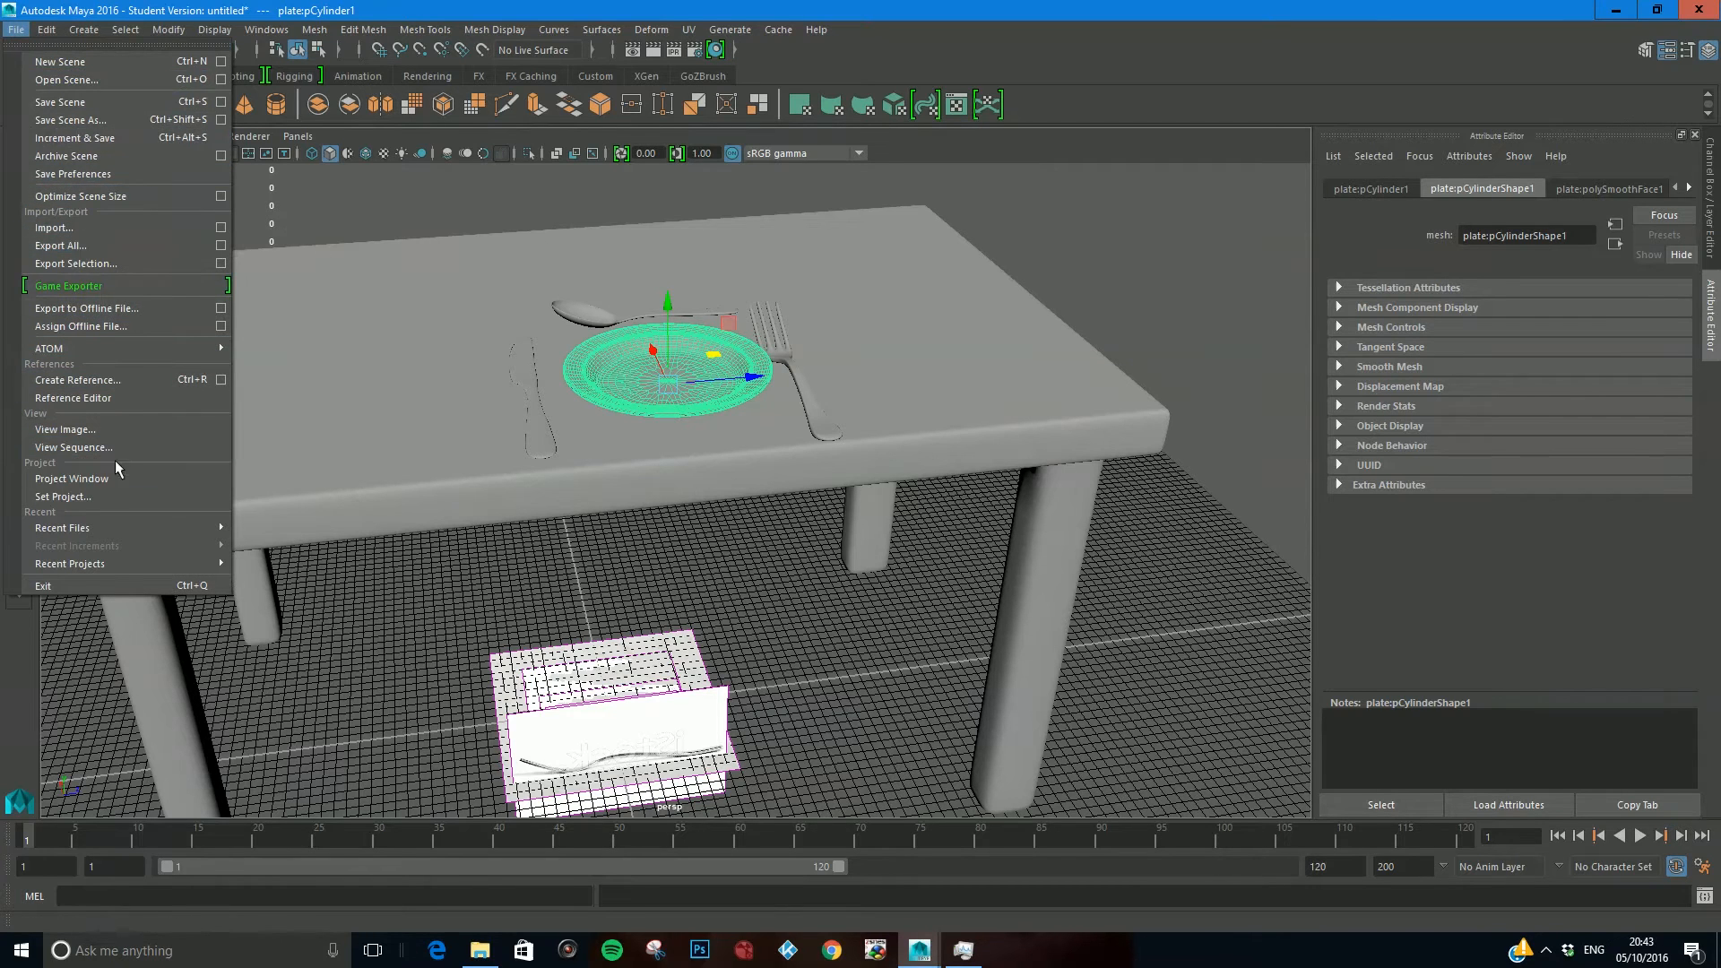
left_click(82, 231)
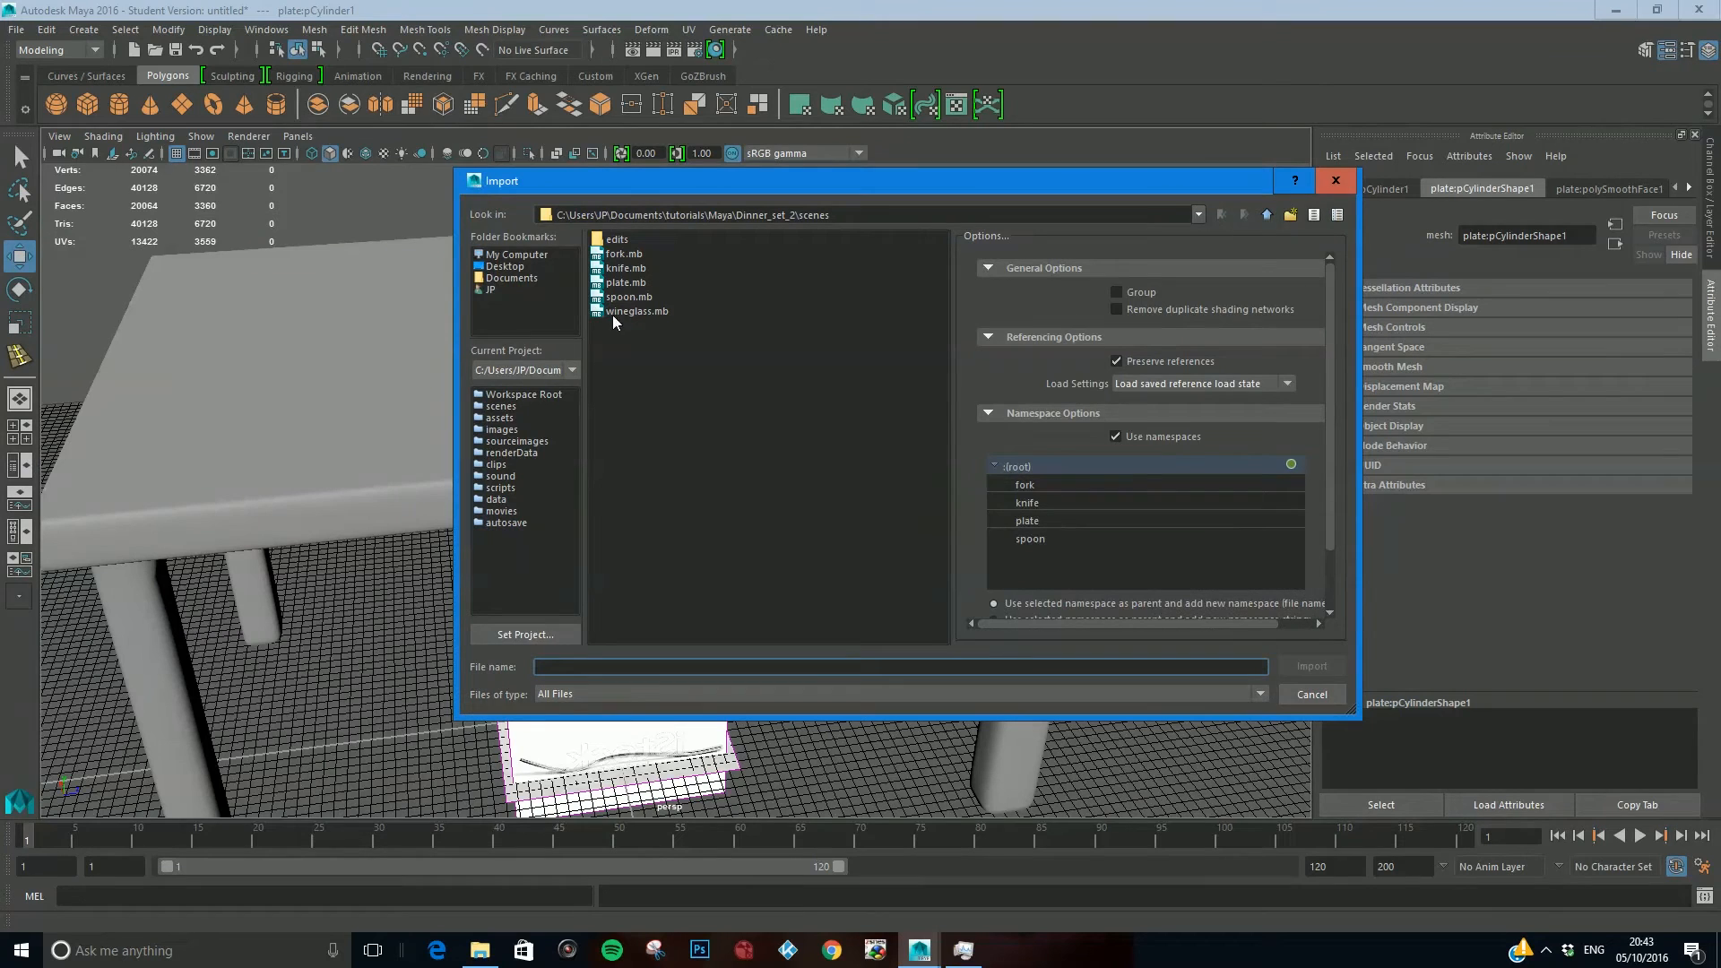
left_click(625, 310)
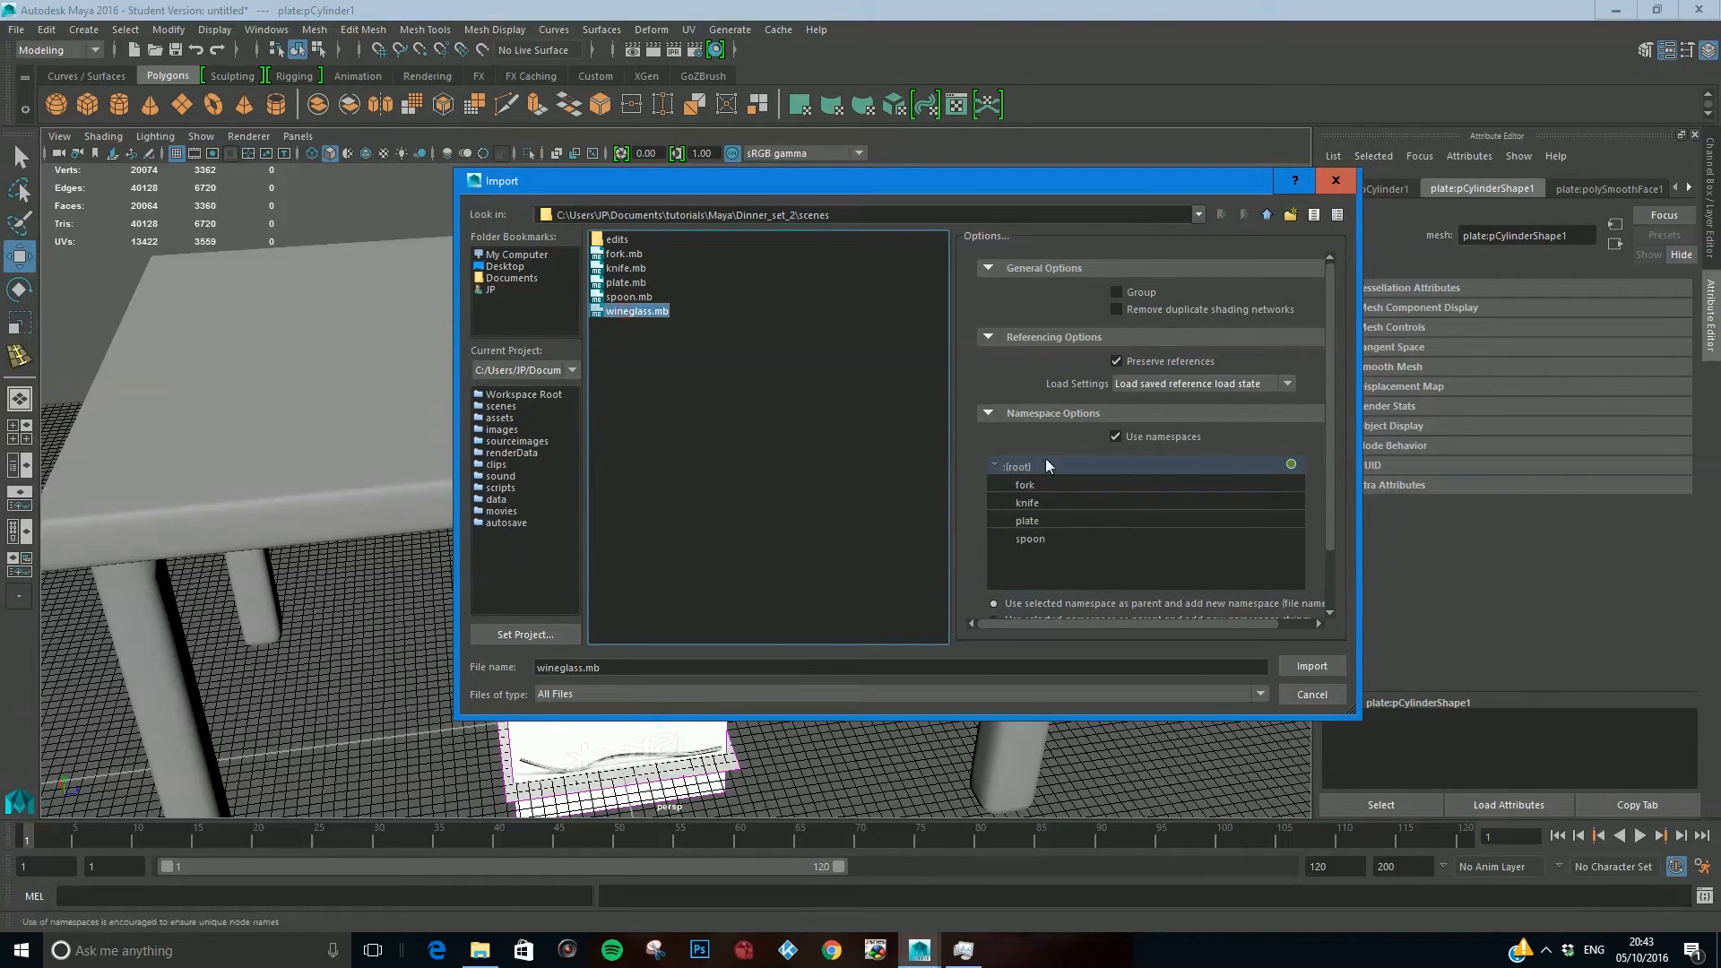
left_click(1311, 667)
left_click(787, 636)
Step: Raise the wine glass above the tabletop and scale it down in proportion to the place setting
left_click_drag(764, 624, 729, 59)
middle_click_drag(796, 267, 668, 429, "alt")
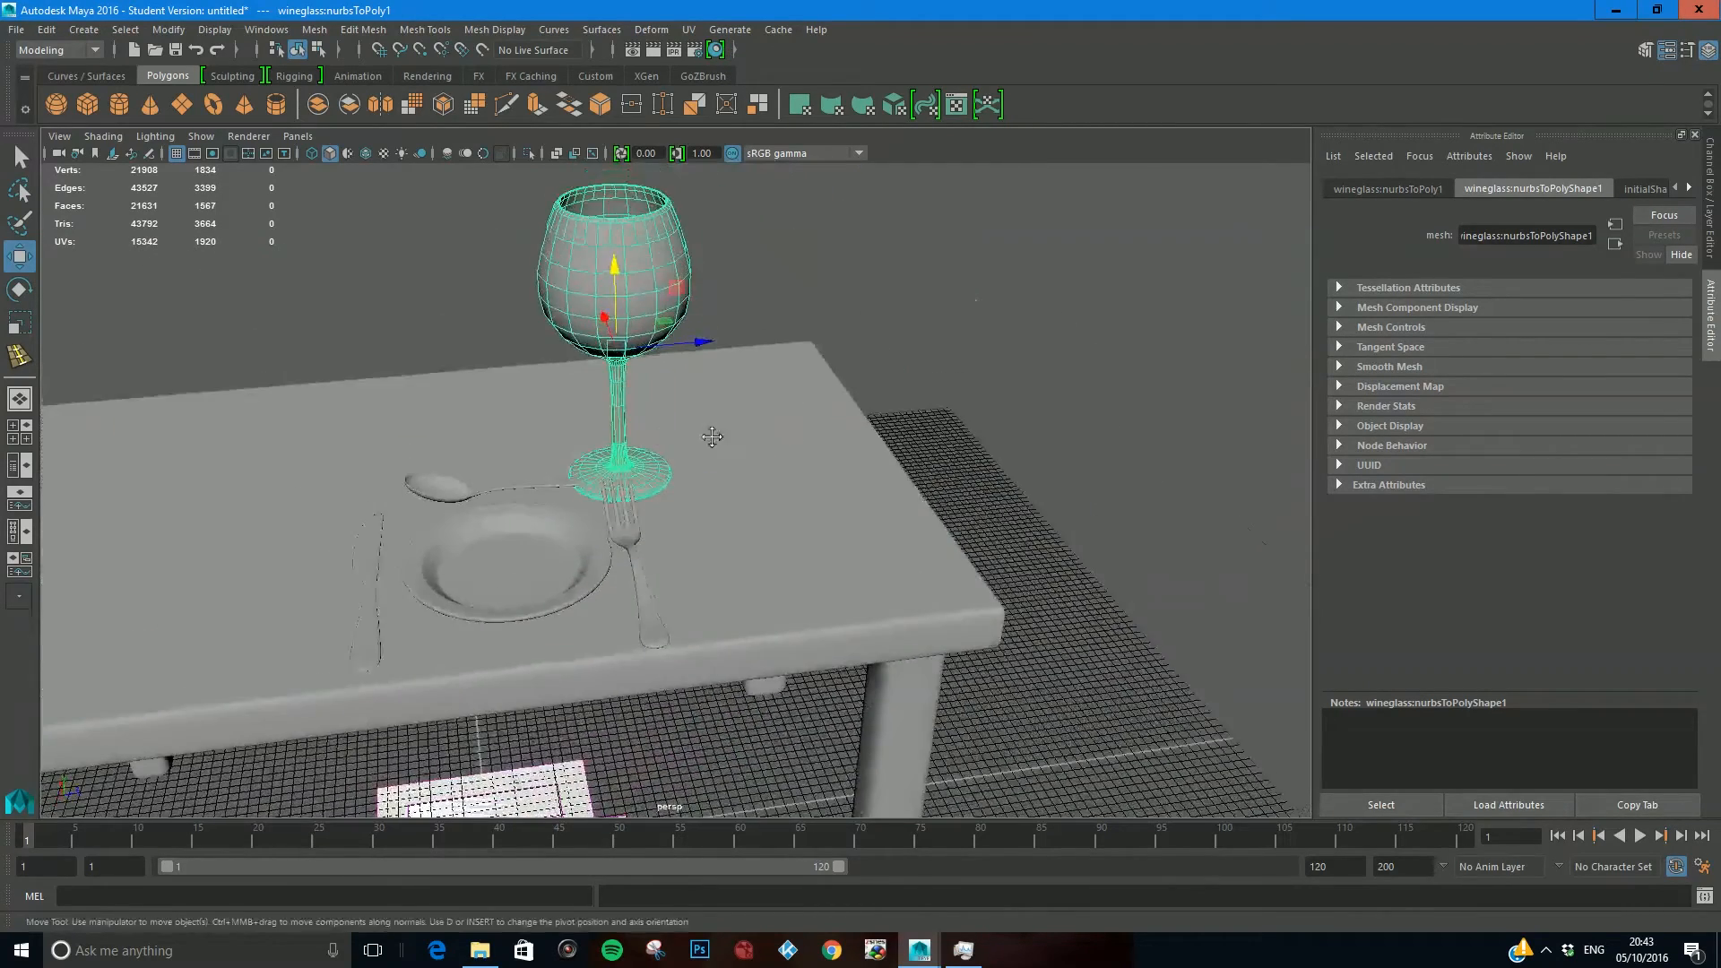
scroll(674, 372, "down", 1)
key("r")
left_click_drag(620, 359, 534, 427)
Step: Stand the wine glass on the tabletop just beyond the fork's tines
key("w")
left_click_drag(625, 282, 732, 440)
left_click_drag(732, 440, 803, 300, "alt")
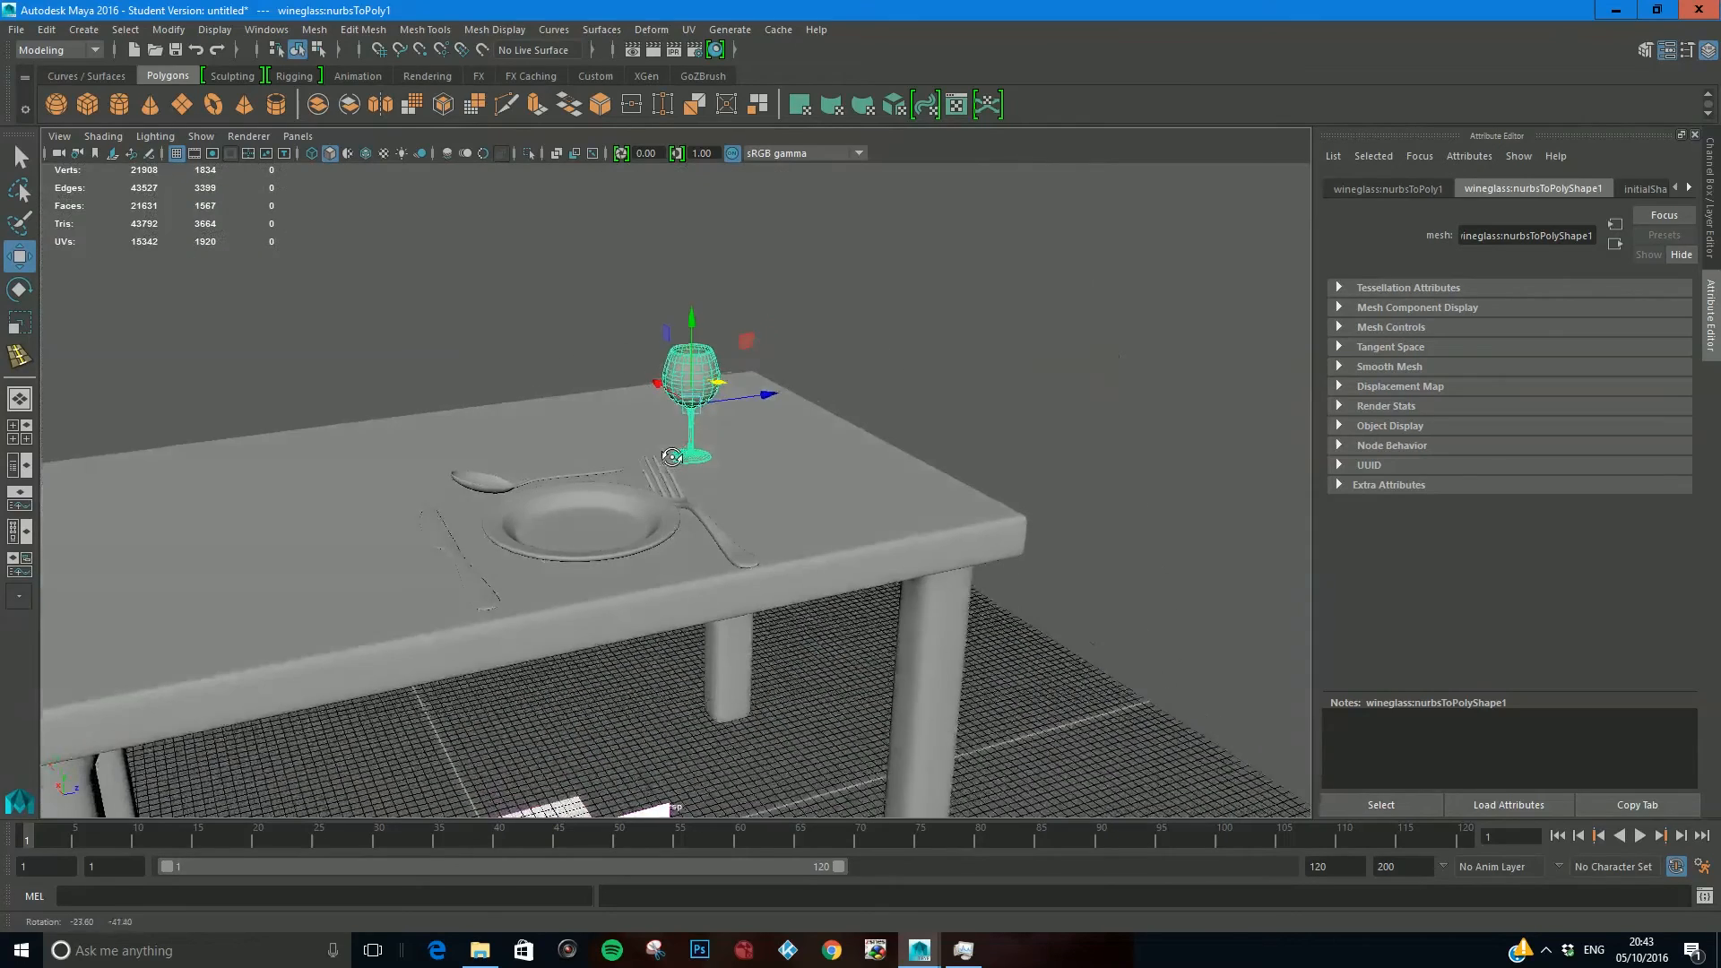
Step: Clear the selection and review the complete place setting on the table
left_click(291, 472)
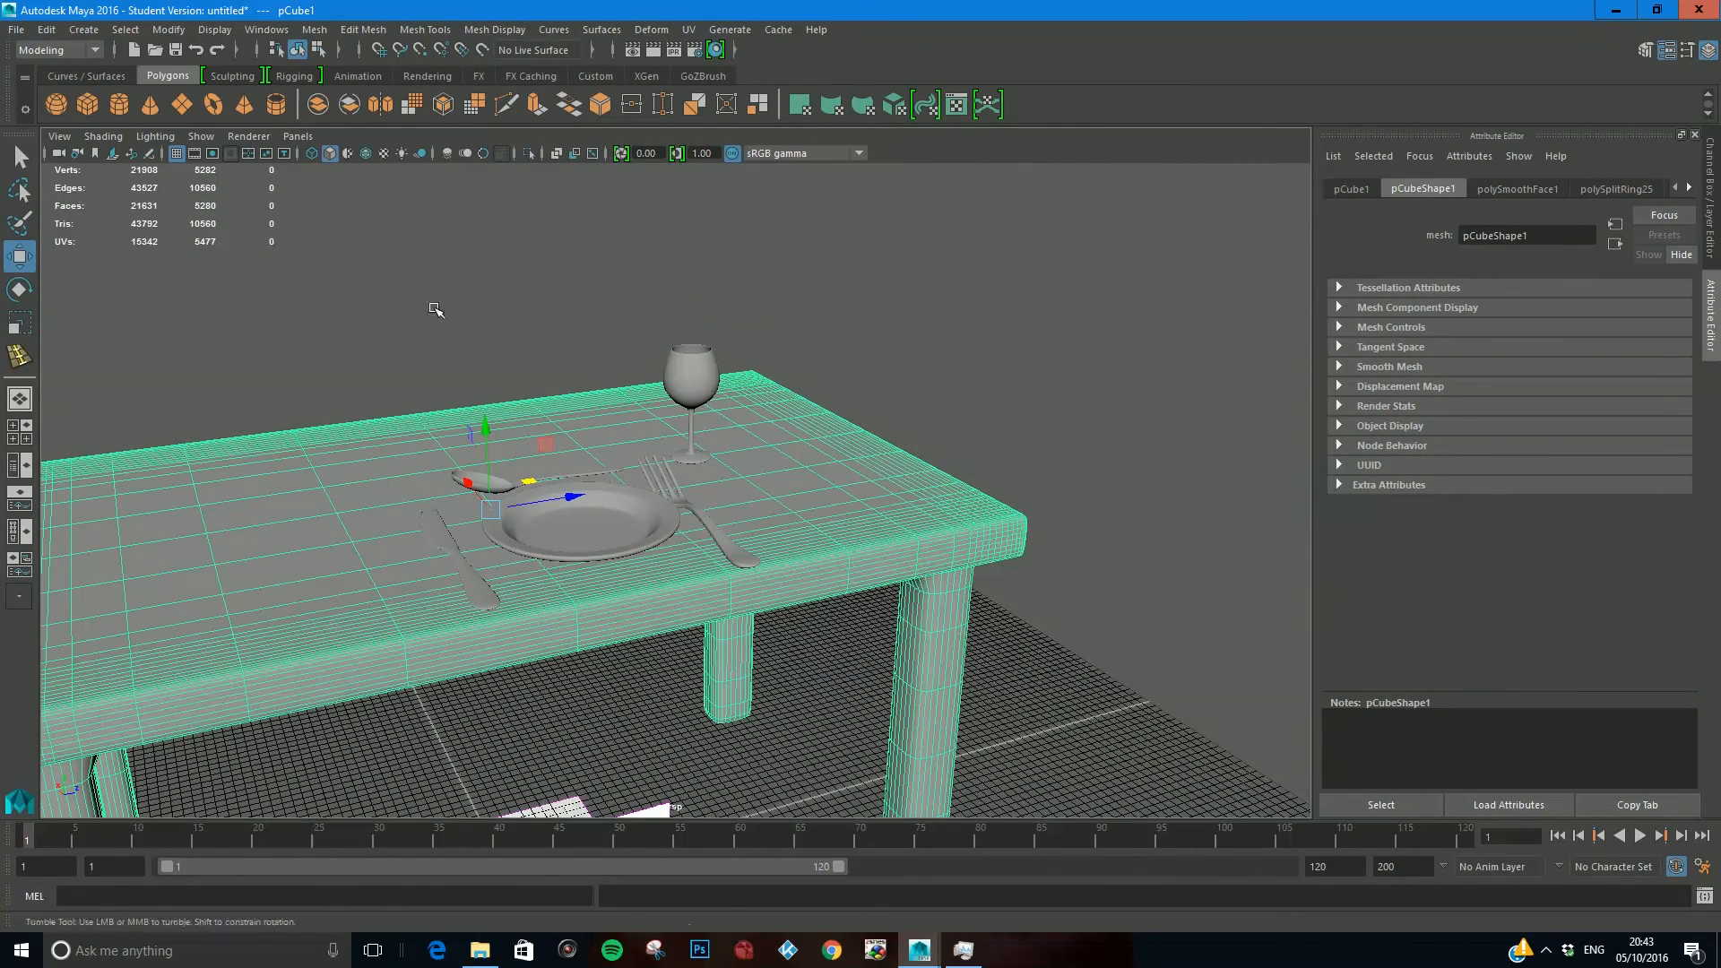
left_click_drag(495, 295, 506, 384, "alt")
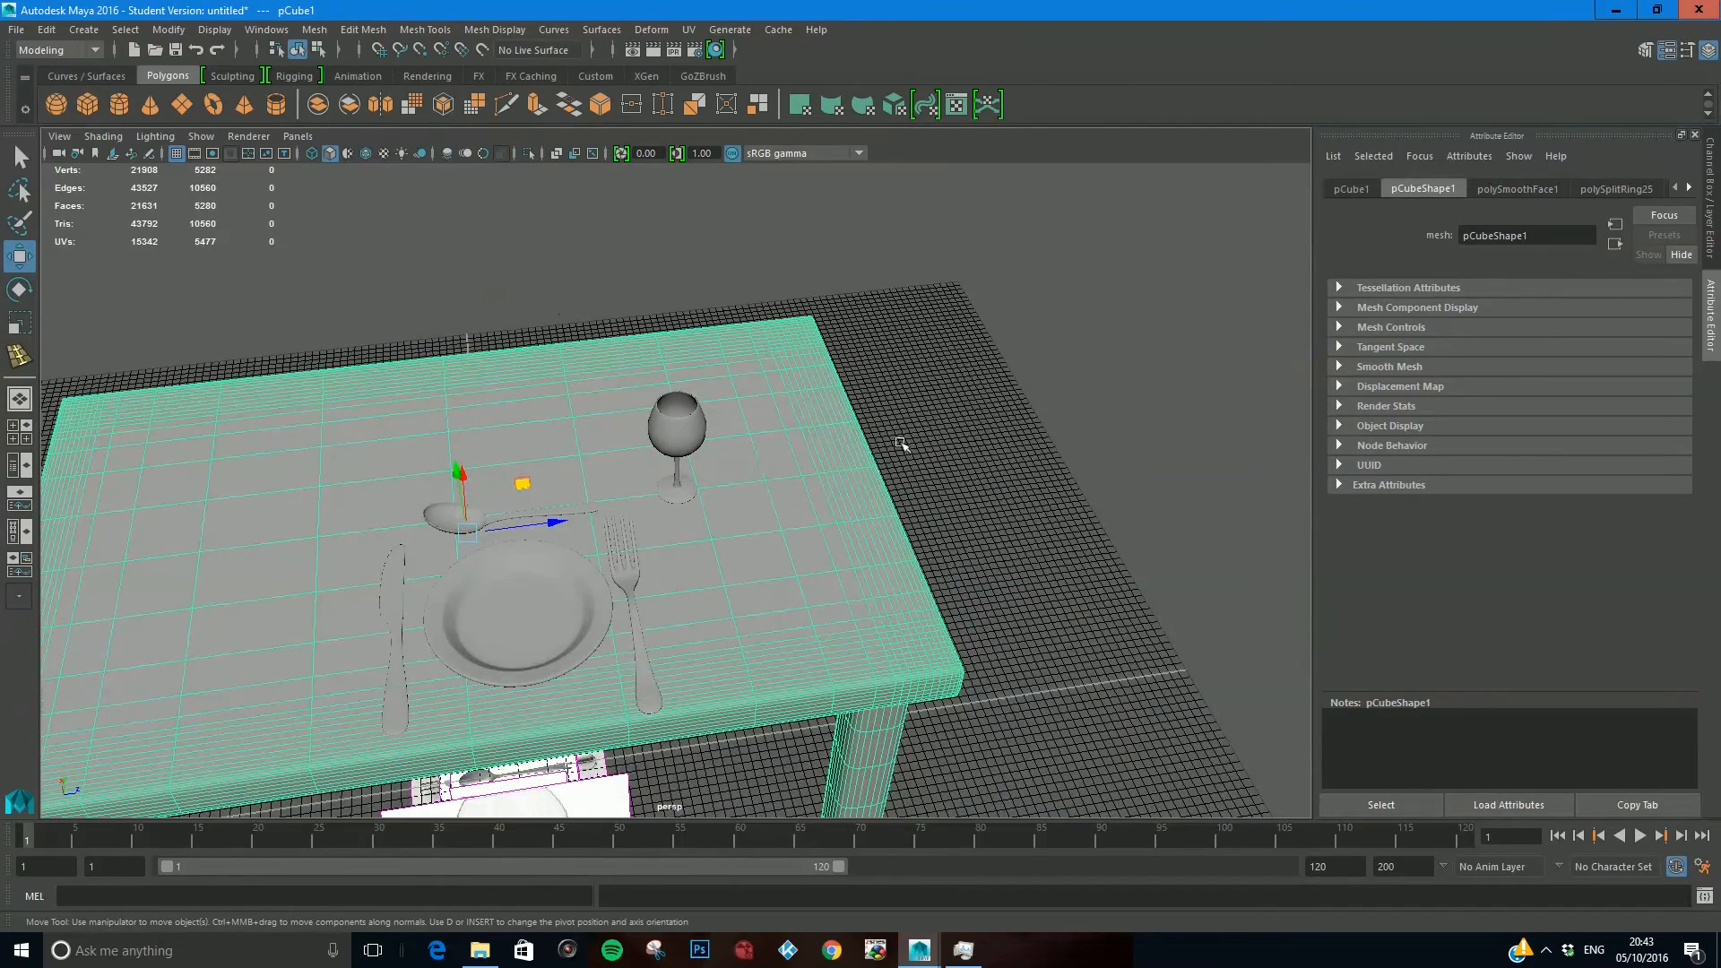
right_click_drag(782, 472, 849, 451)
left_click(956, 460)
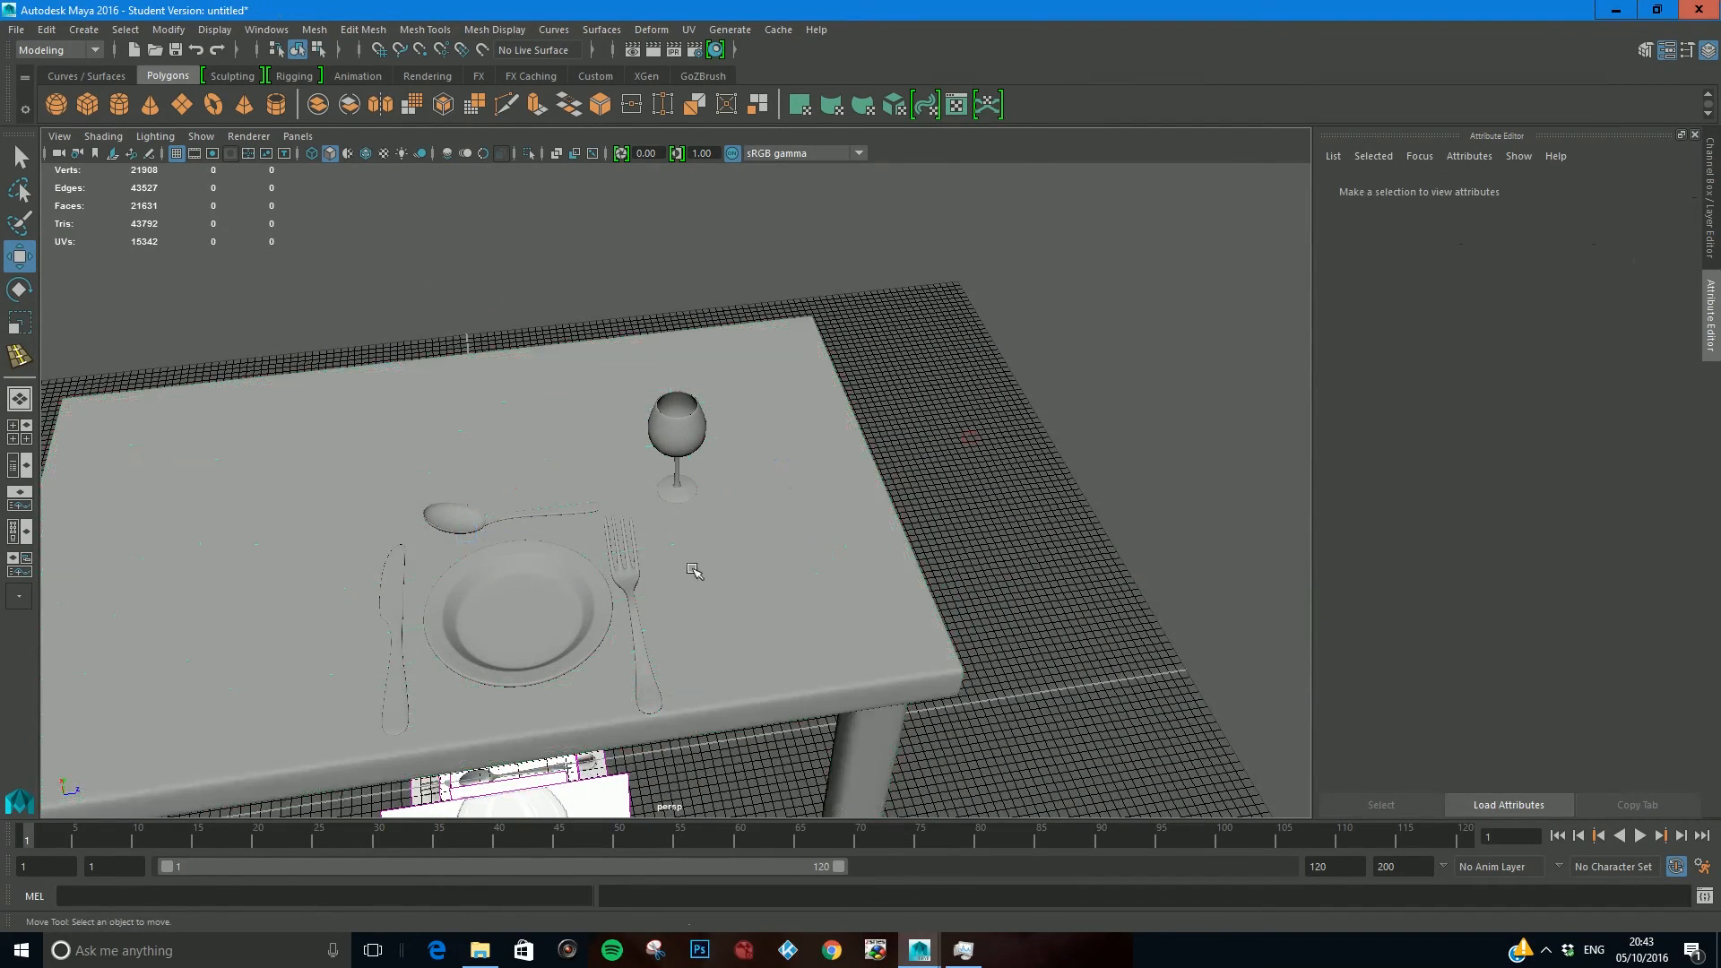
left_click_drag(680, 569, 731, 537, "alt")
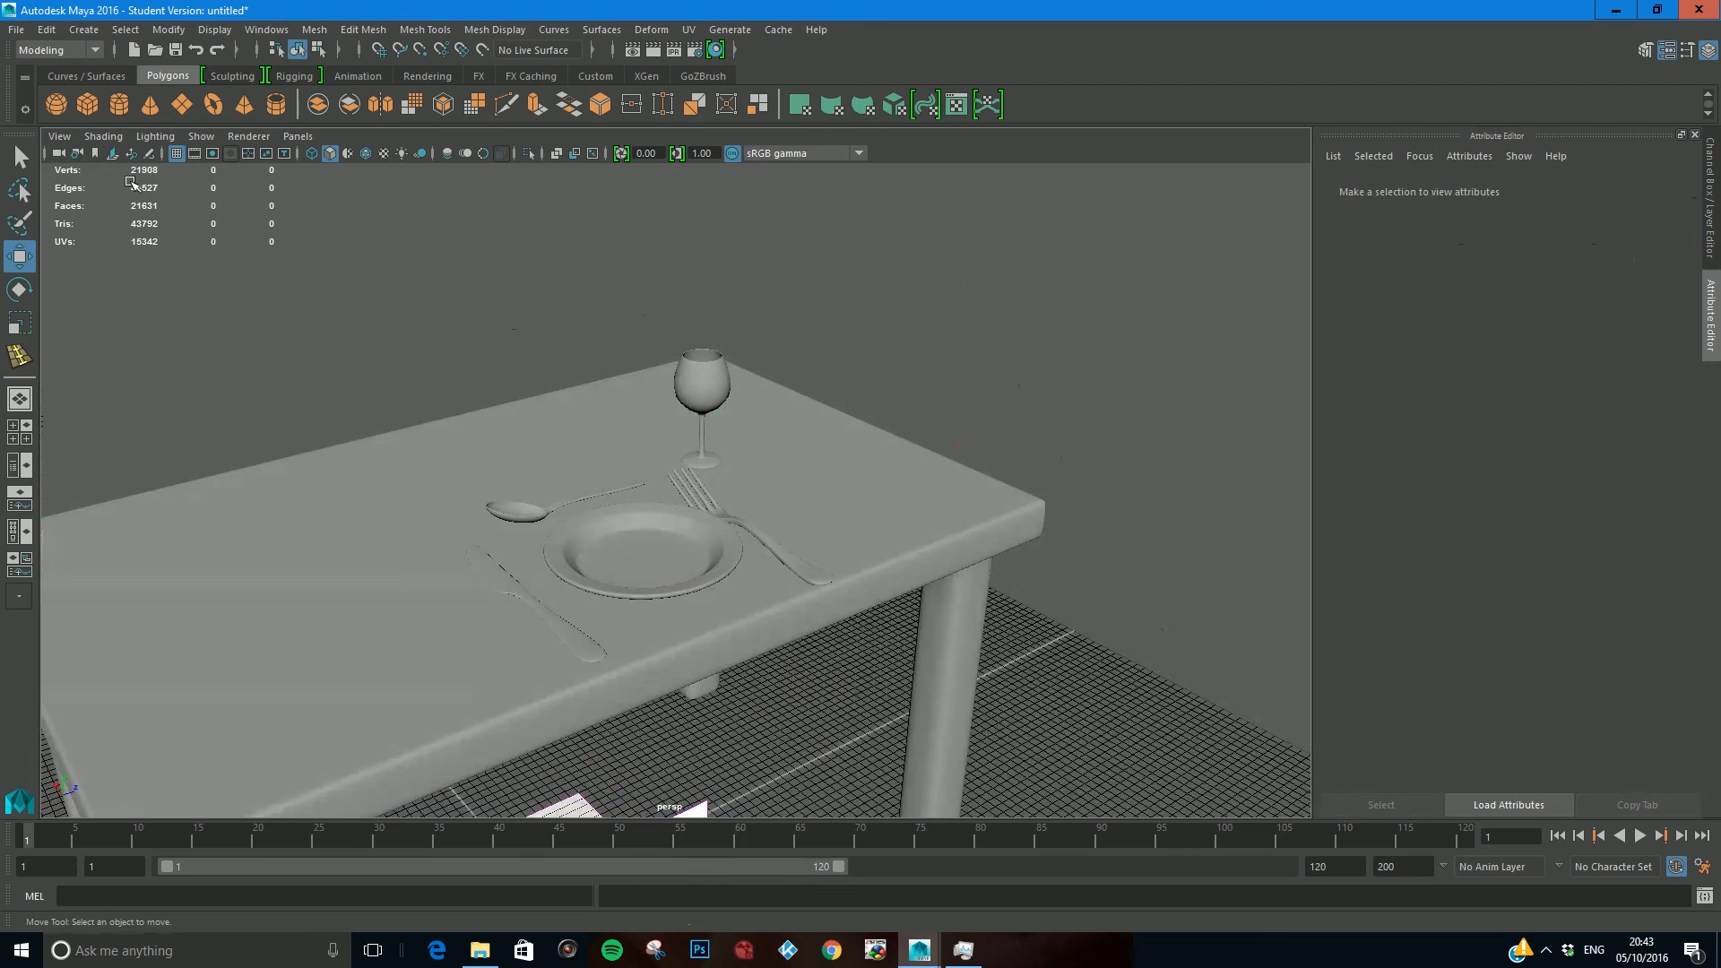